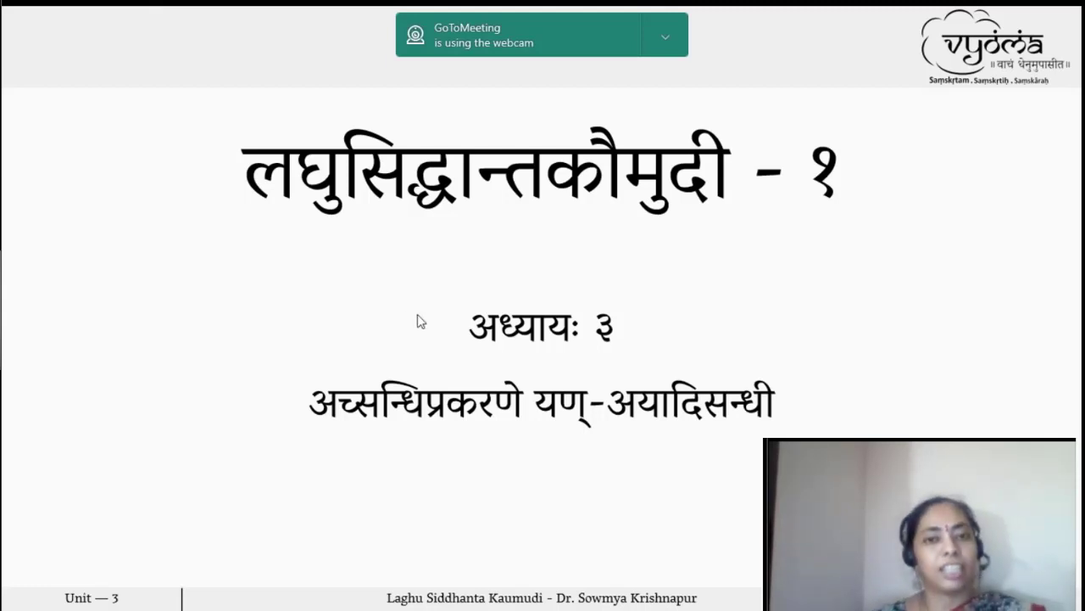
- Switch from PowerPoint to the Assessment2_Overall_Performance.JPG chart open in Paint
key("alt+Tab")
key("Tab")
key("Tab")
key("Tab")
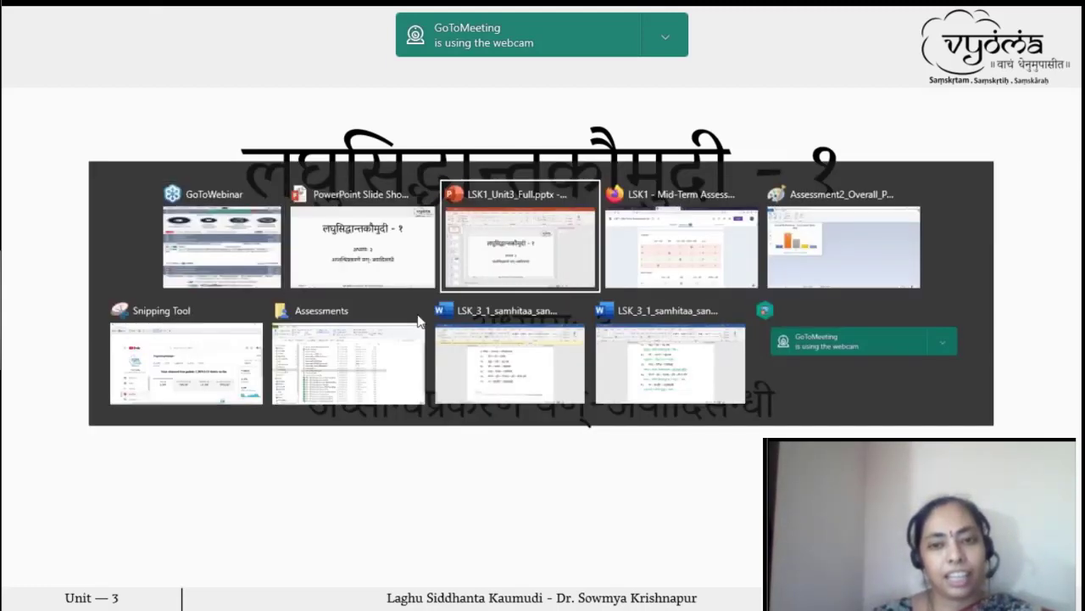
key("Tab")
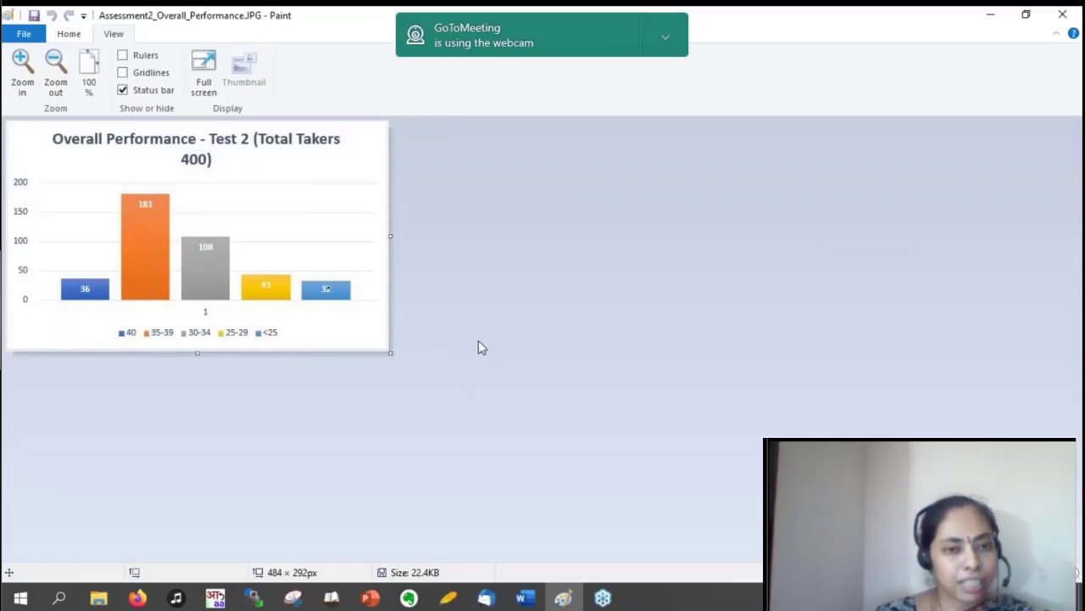
- Zoom in on the Test 2 overall performance chart, then return to Firefox
left_click(22, 72)
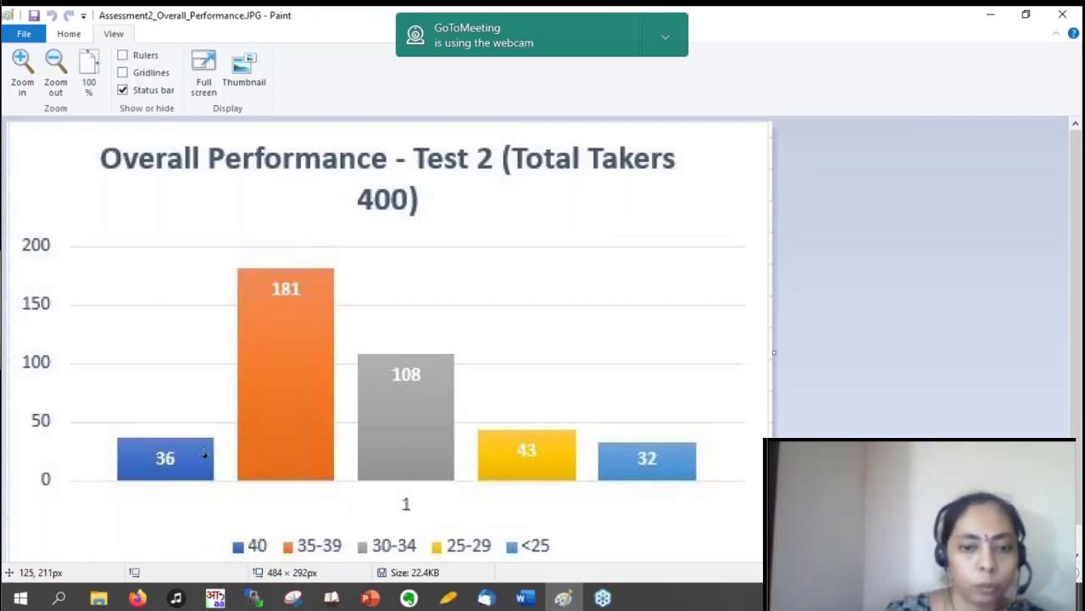
left_click(140, 600)
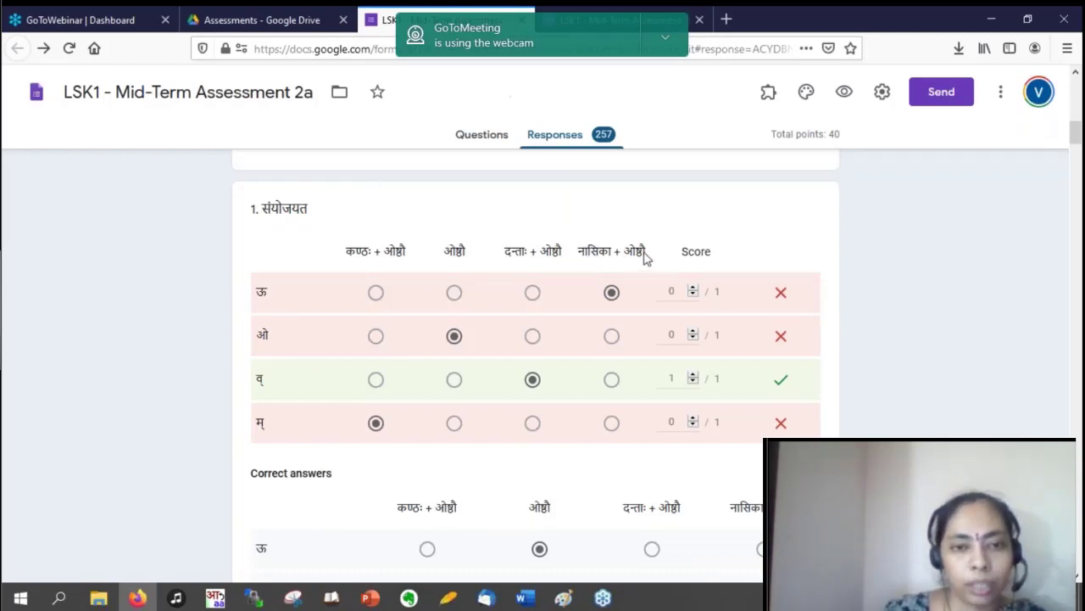
scroll(649, 258, "up", 2)
scroll(640, 247, "up", 3)
scroll(640, 246, "down", 2)
scroll(639, 247, "up", 4)
scroll(641, 304, "up", 4)
scroll(641, 303, "up", 5)
scroll(551, 191, "up", 2)
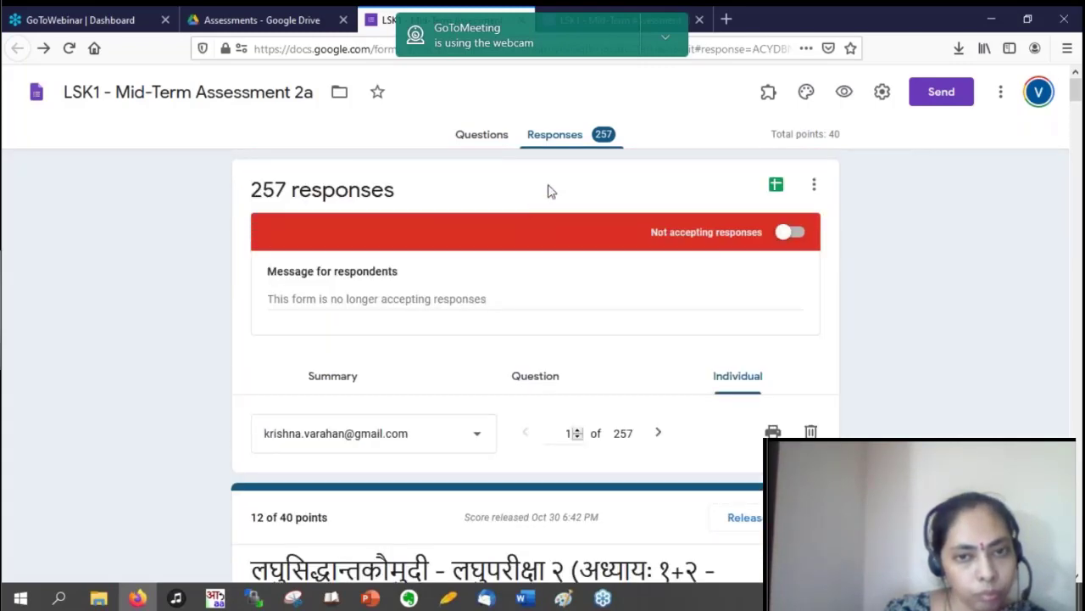
- Show the Mid-Term Assessment 2a response Summary, with question 1 at 243/254 correct
left_click(332, 375)
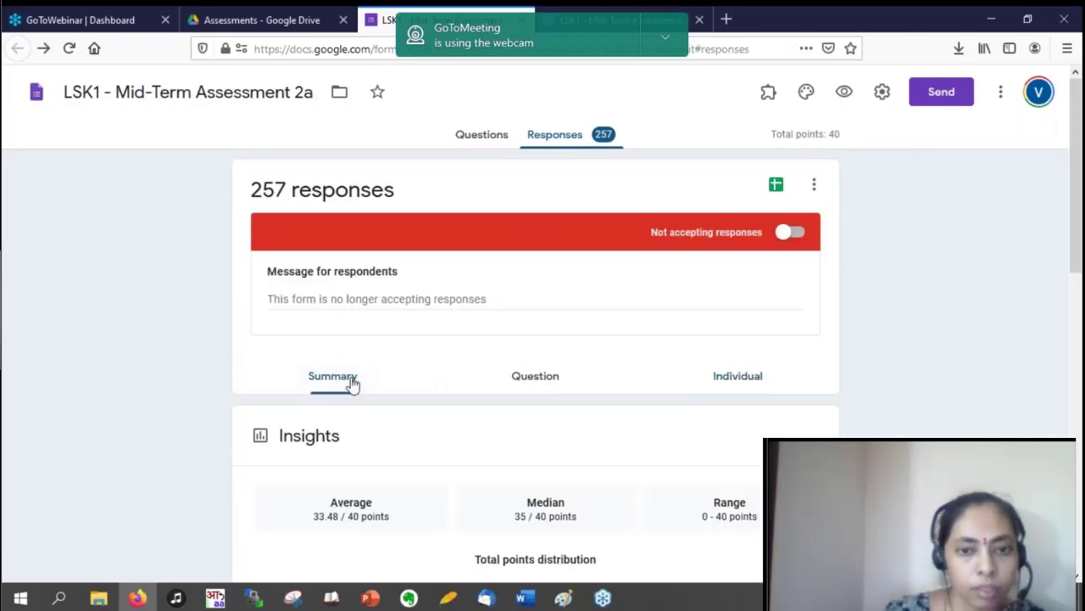
scroll(743, 443, "down", 3)
scroll(743, 443, "down", 4)
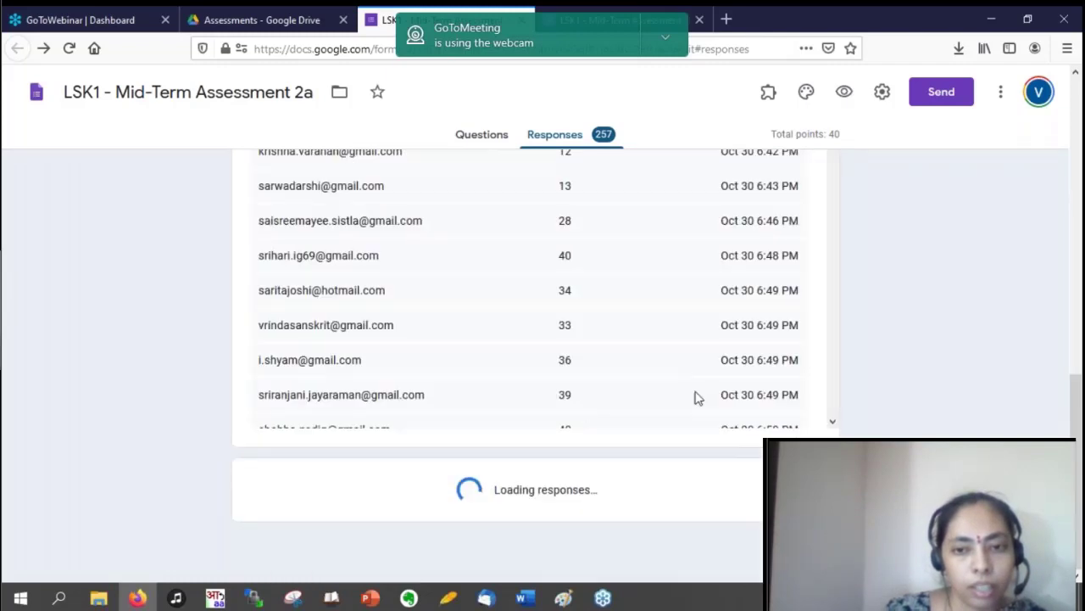
scroll(577, 339, "down", 3)
scroll(576, 339, "down", 3)
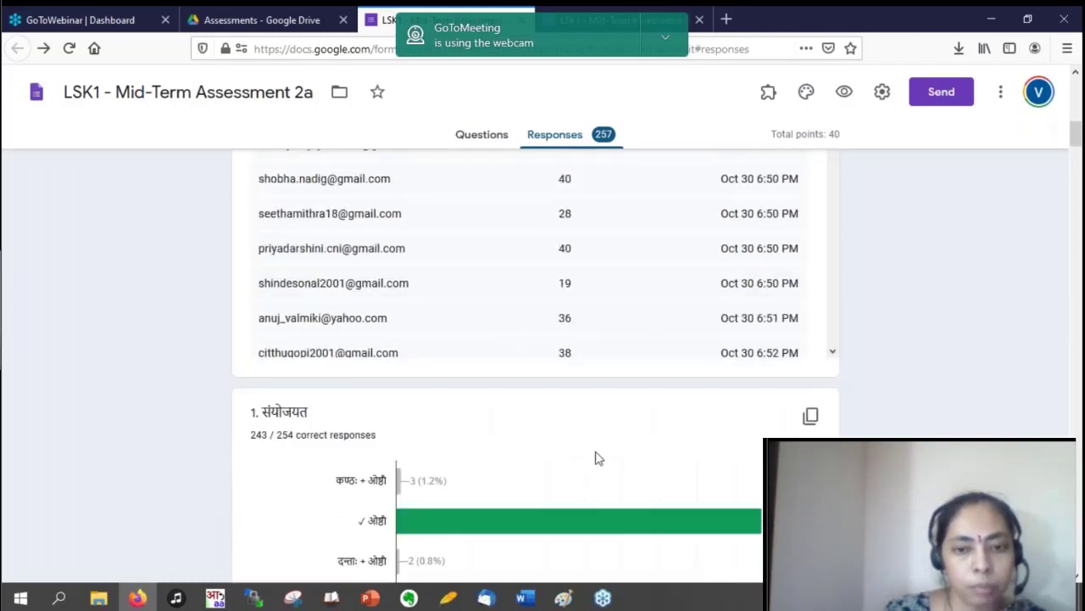
scroll(594, 458, "down", 4)
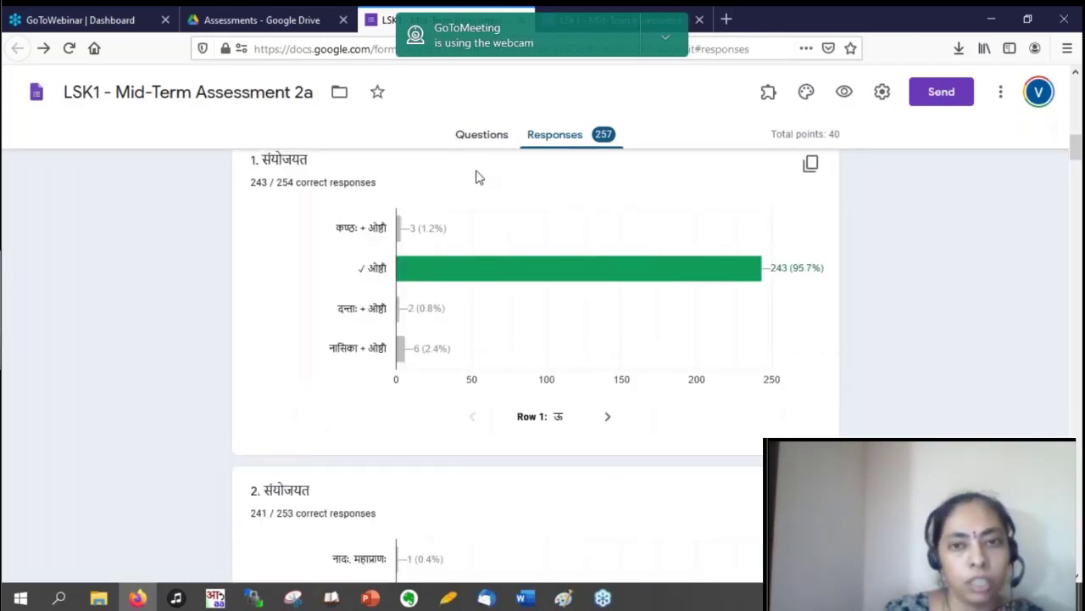
- Open sanskritfromhome.in in a new tab and go to the Laghu Siddhanta Kaumudi Part 1 course
left_click(731, 23)
left_click(718, 51)
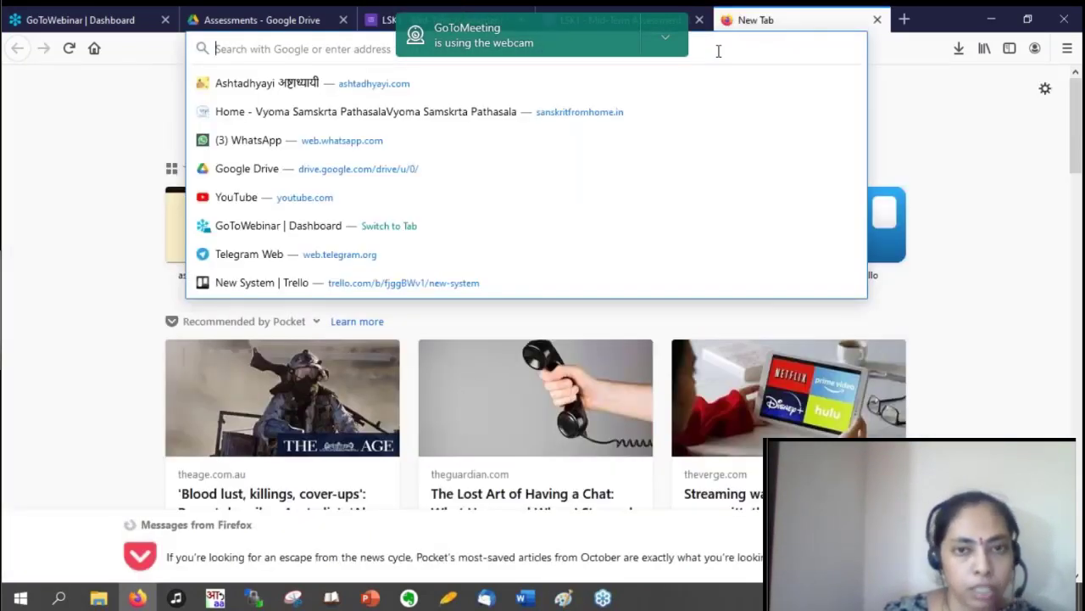
left_click(516, 111)
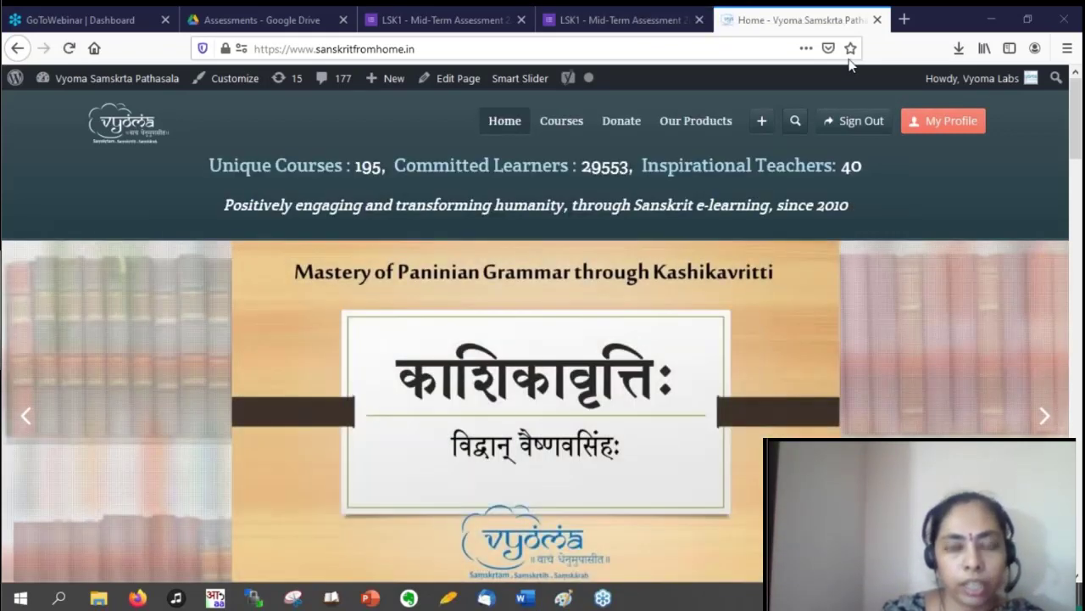
scroll(884, 350, "down", 1)
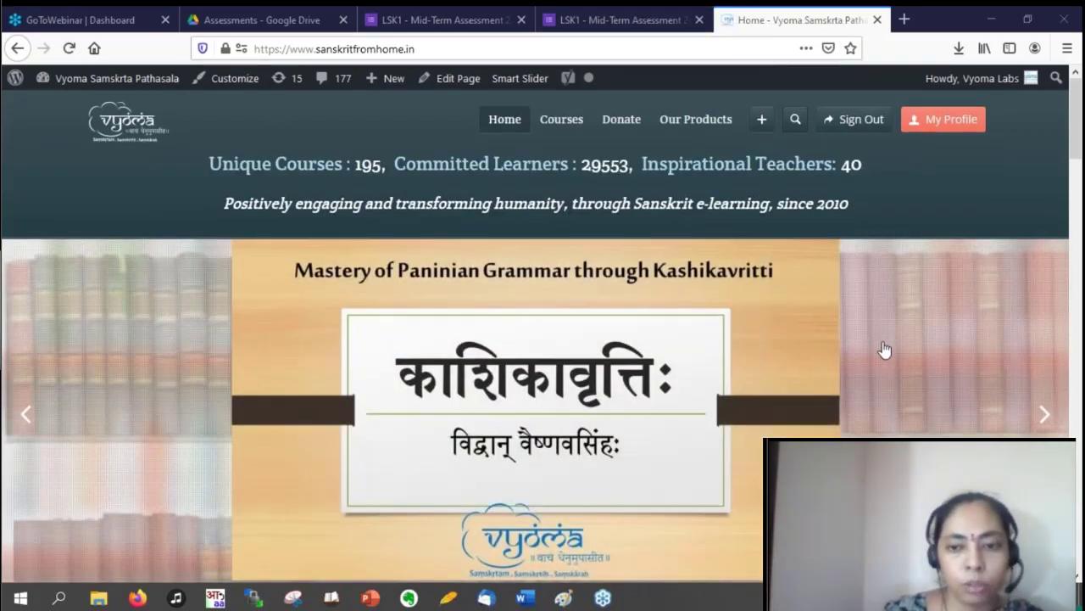
scroll(885, 349, "down", 5)
scroll(885, 349, "down", 5)
scroll(884, 349, "down", 3)
left_click(856, 273)
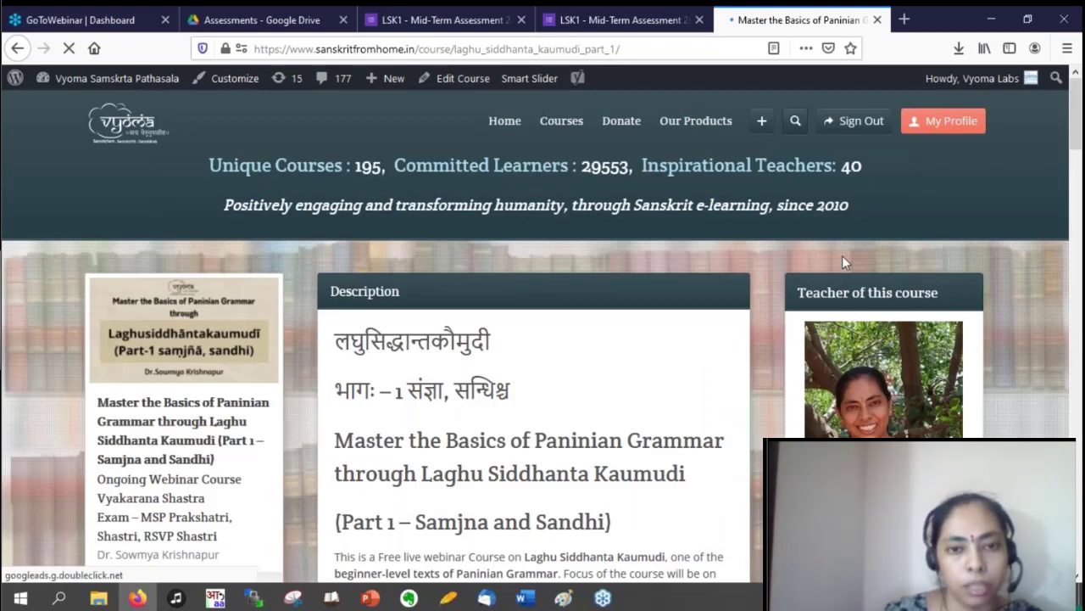
scroll(842, 256, "down", 5)
scroll(842, 255, "down", 3)
scroll(543, 339, "down", 10)
scroll(542, 340, "down", 4)
scroll(543, 340, "down", 4)
scroll(543, 339, "down", 4)
scroll(259, 255, "down", 2)
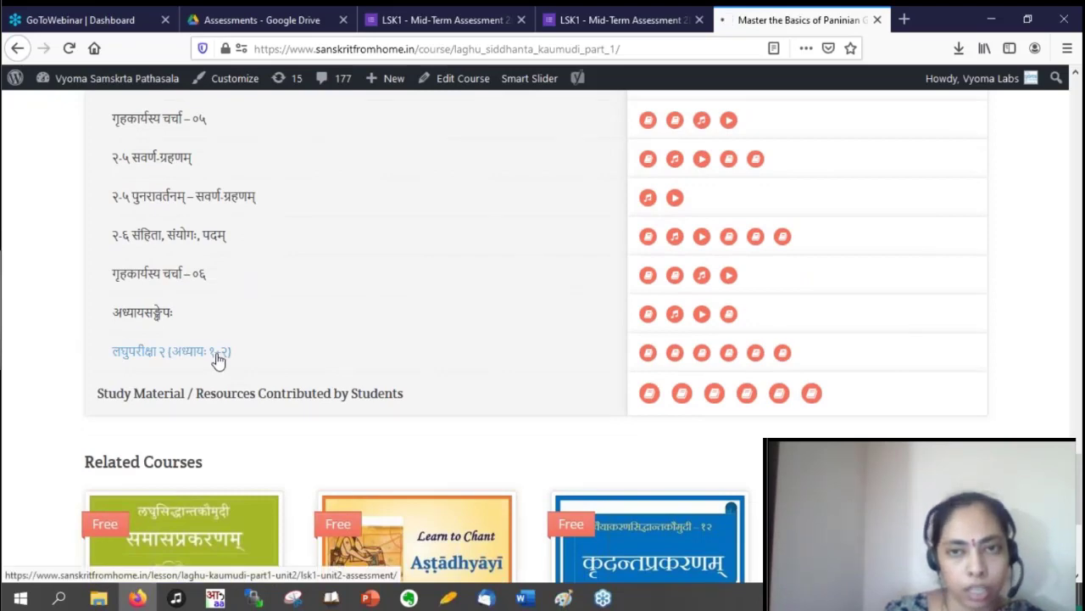
- Open the लघुपरीक्षा २ (अध्यायः १+२) lesson with its Practice Test 2a/2b attachments
left_click(218, 357)
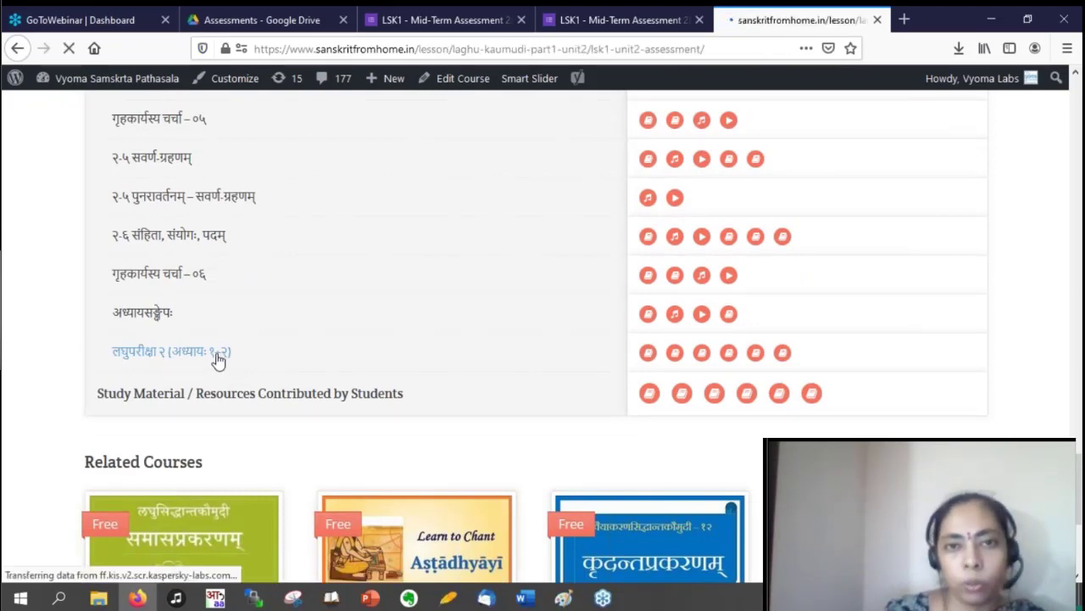
scroll(804, 231, "down", 5)
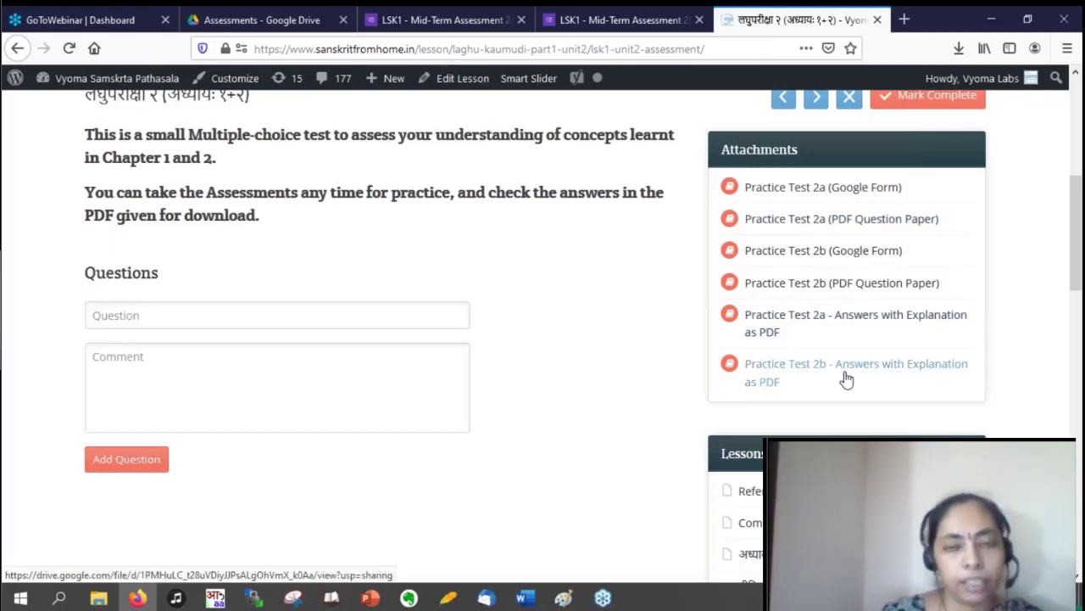
- Show the Mid-Term Assessment 2b response Summary, with question 1 at 141/148 correct
left_click(623, 20)
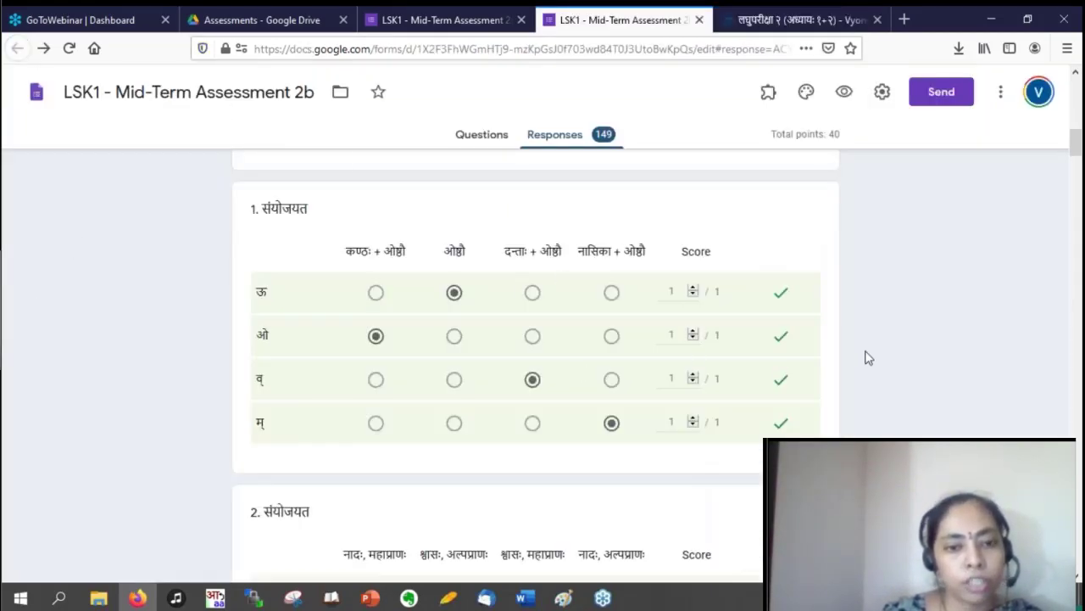
scroll(868, 357, "down", 4)
scroll(856, 373, "down", 4)
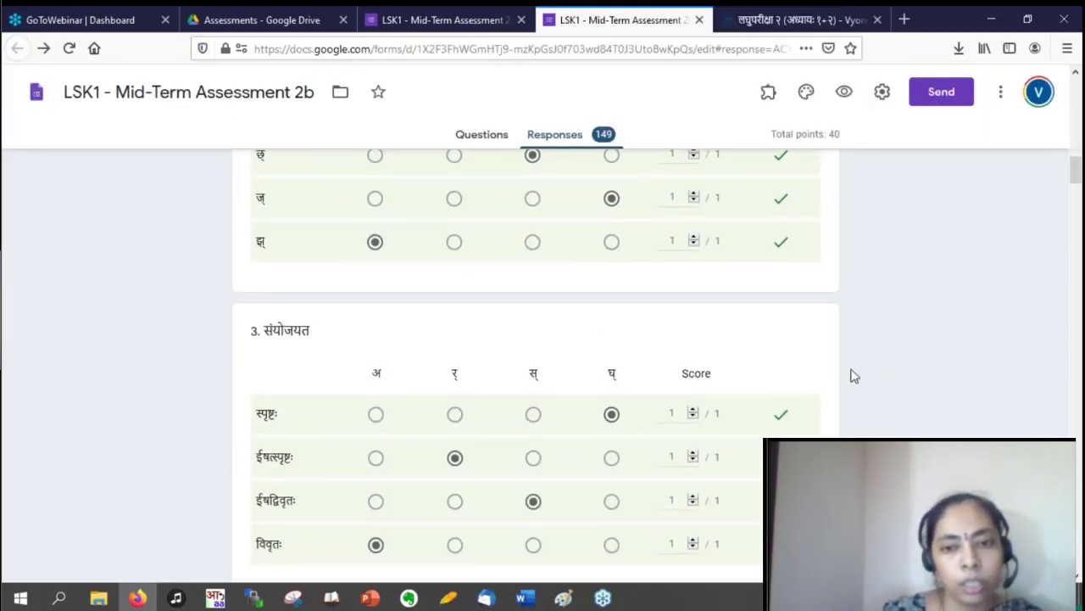
scroll(854, 376, "up", 5)
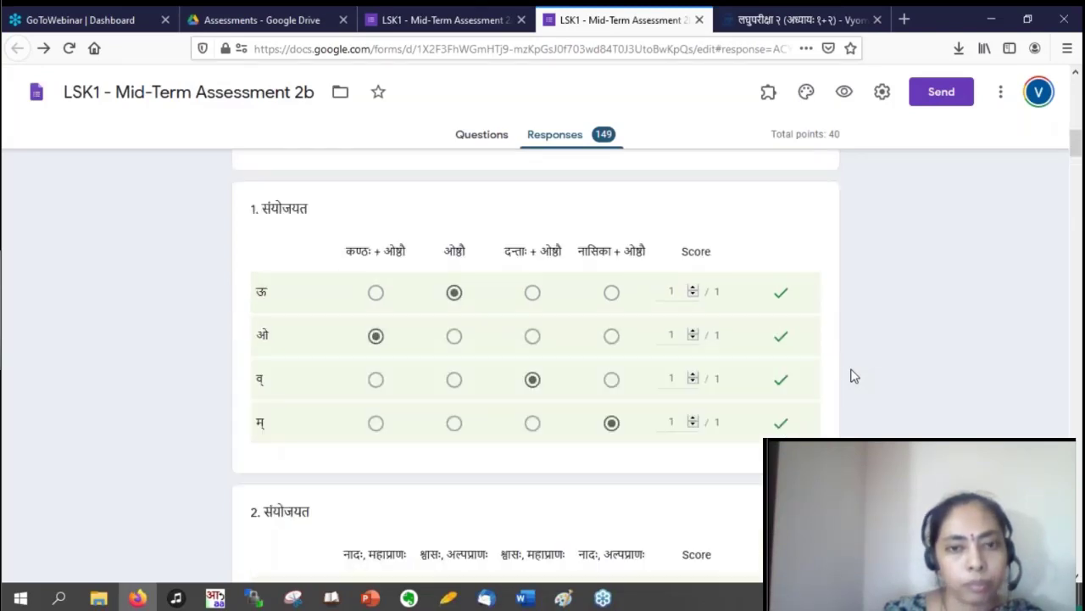
scroll(855, 376, "up", 5)
scroll(855, 376, "up", 2)
scroll(854, 376, "up", 5)
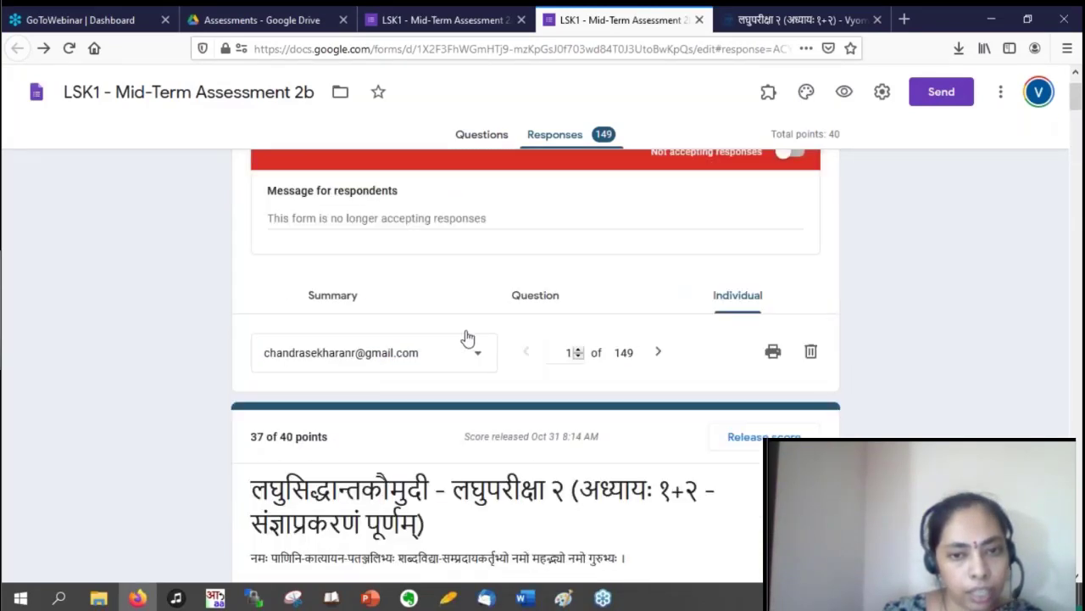
left_click(370, 298)
scroll(851, 370, "down", 5)
scroll(851, 371, "down", 5)
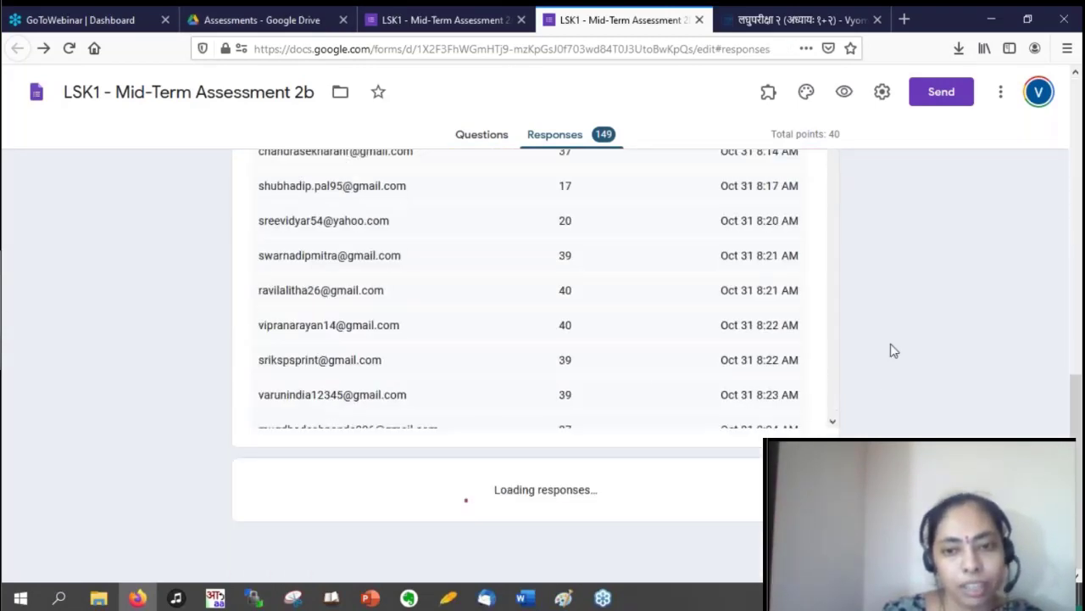
scroll(886, 341, "down", 3)
scroll(886, 342, "down", 5)
scroll(886, 342, "up", 3)
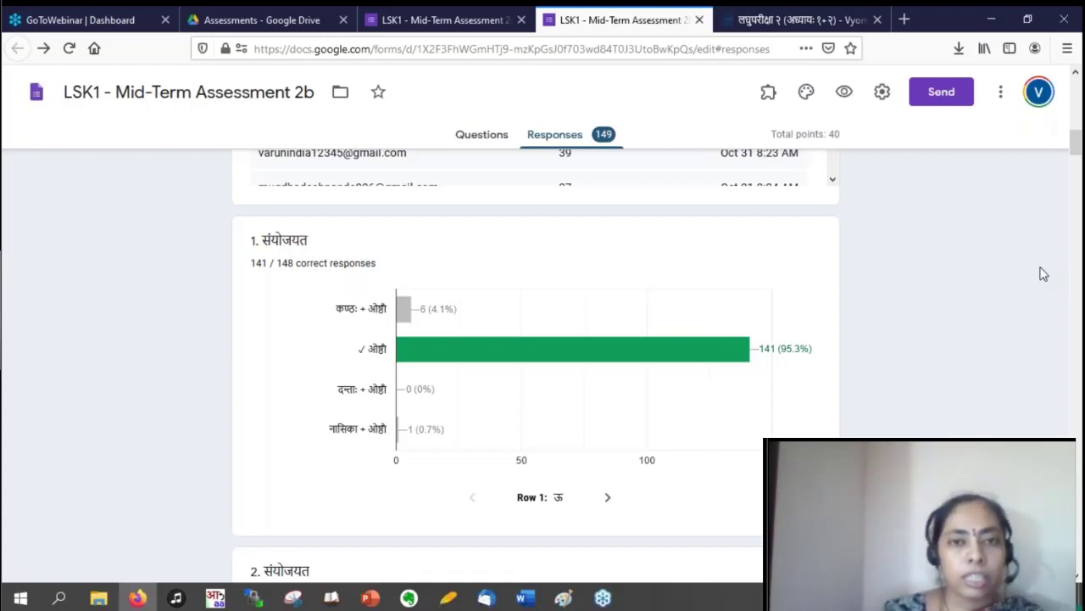
mouse_move(403, 309)
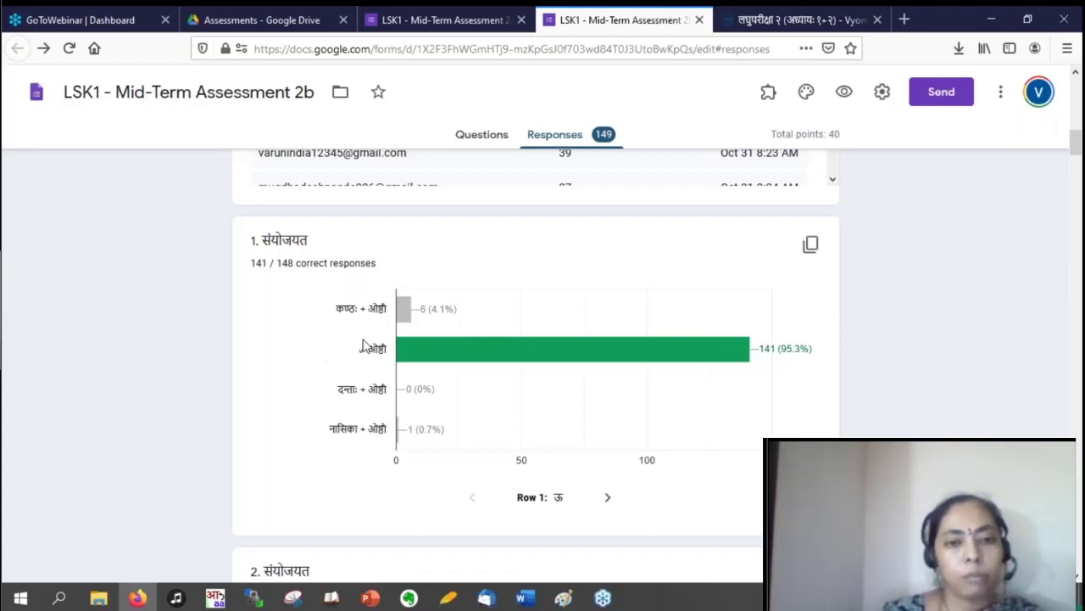
scroll(772, 385, "down", 2)
scroll(771, 386, "down", 2)
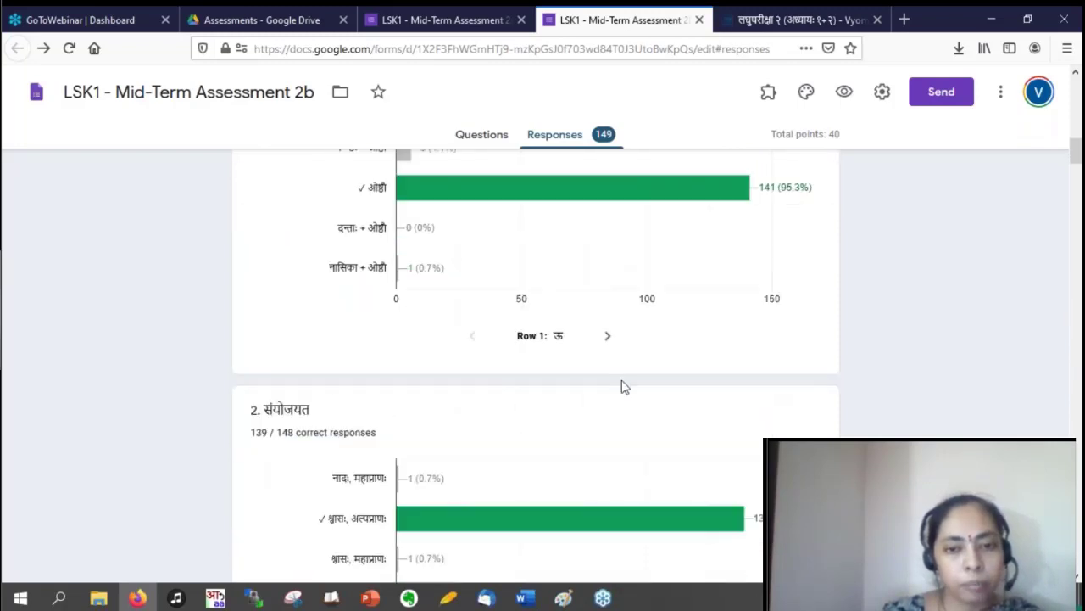
scroll(840, 381, "down", 1)
scroll(844, 382, "down", 3)
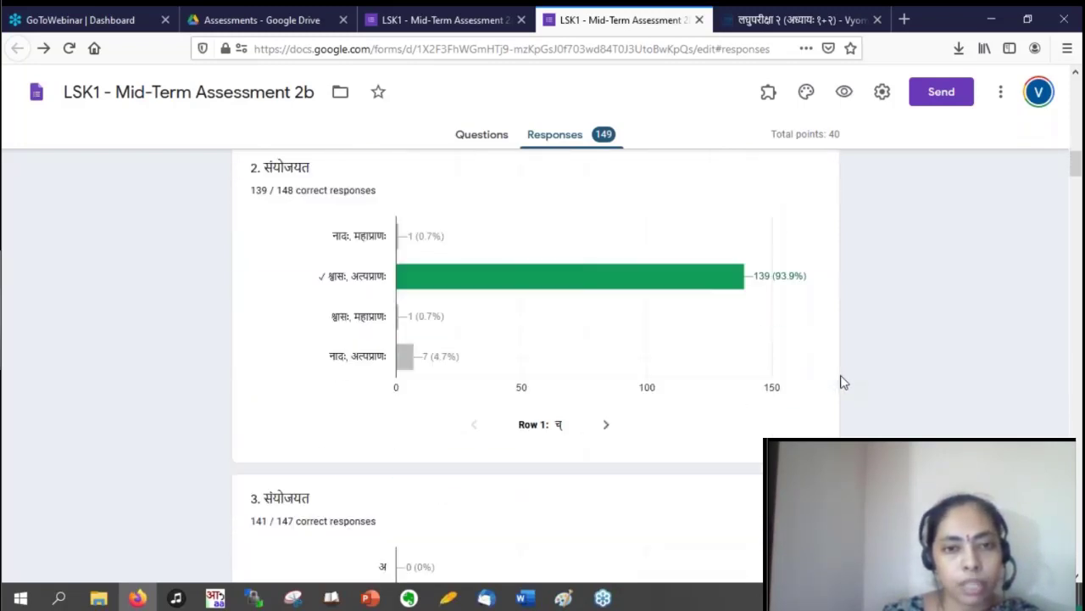
scroll(844, 381, "down", 2)
scroll(729, 360, "down", 3)
scroll(733, 361, "down", 2)
scroll(736, 358, "down", 3)
scroll(736, 358, "down", 2)
scroll(736, 358, "down", 2)
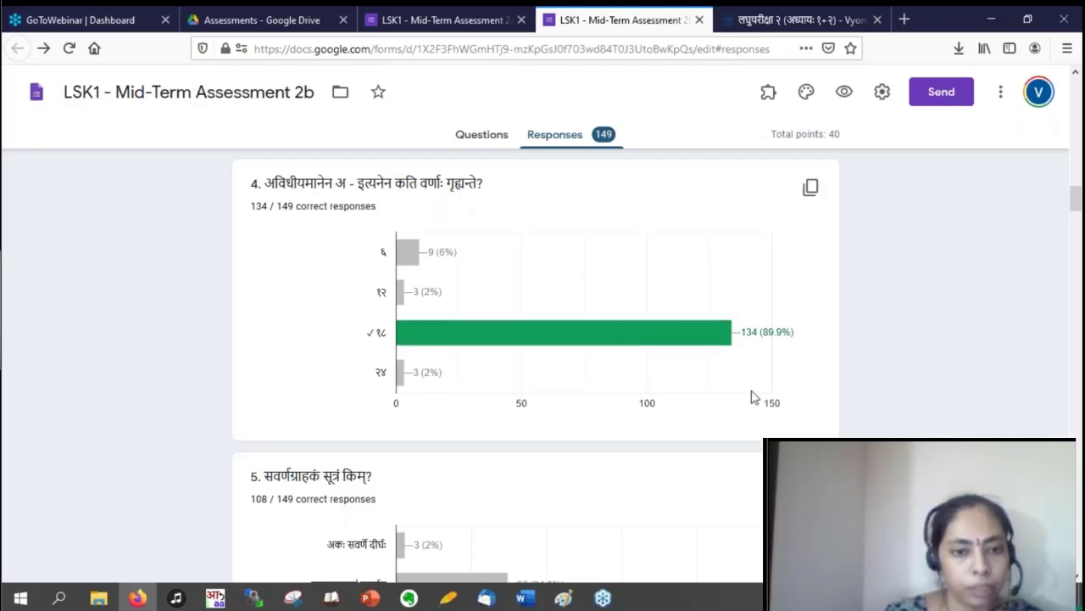
scroll(833, 374, "down", 2)
scroll(833, 375, "down", 1)
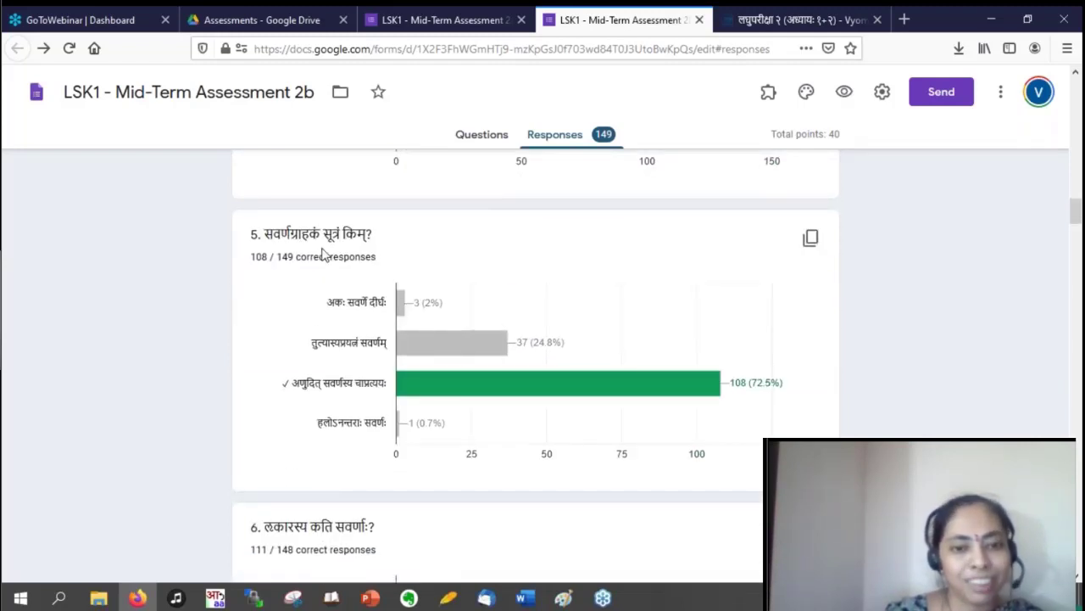
scroll(778, 325, "down", 1)
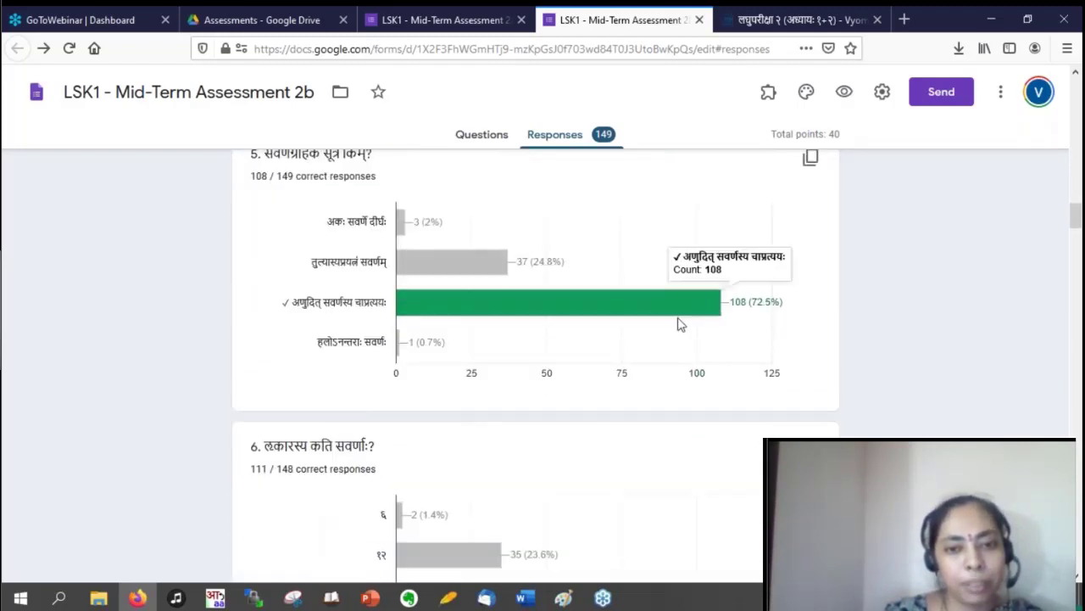
scroll(573, 298, "up", 1)
scroll(574, 297, "up", 1)
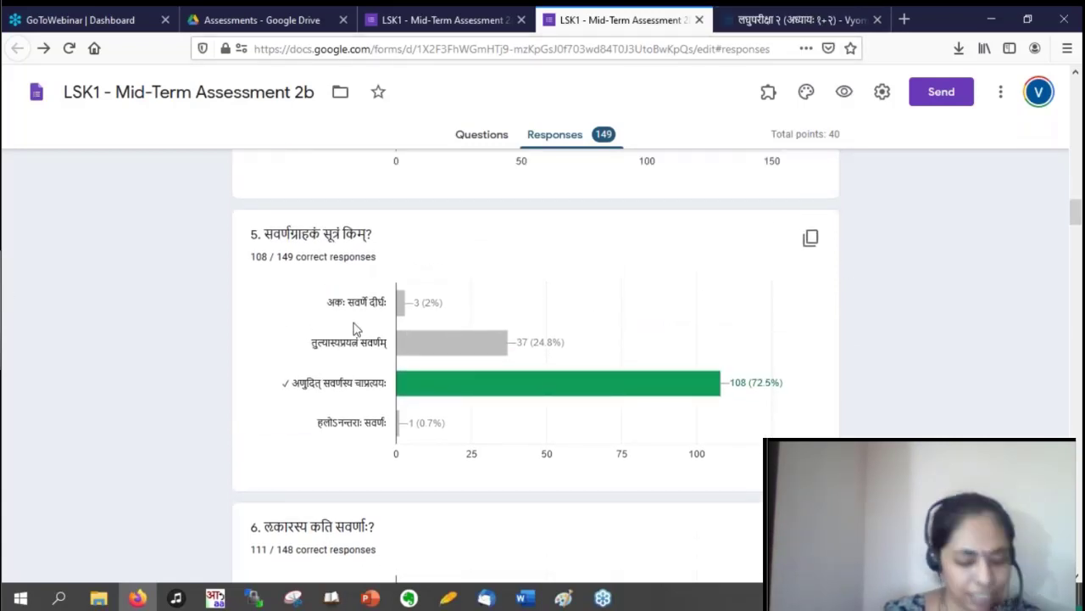
key("ctrl+plus")
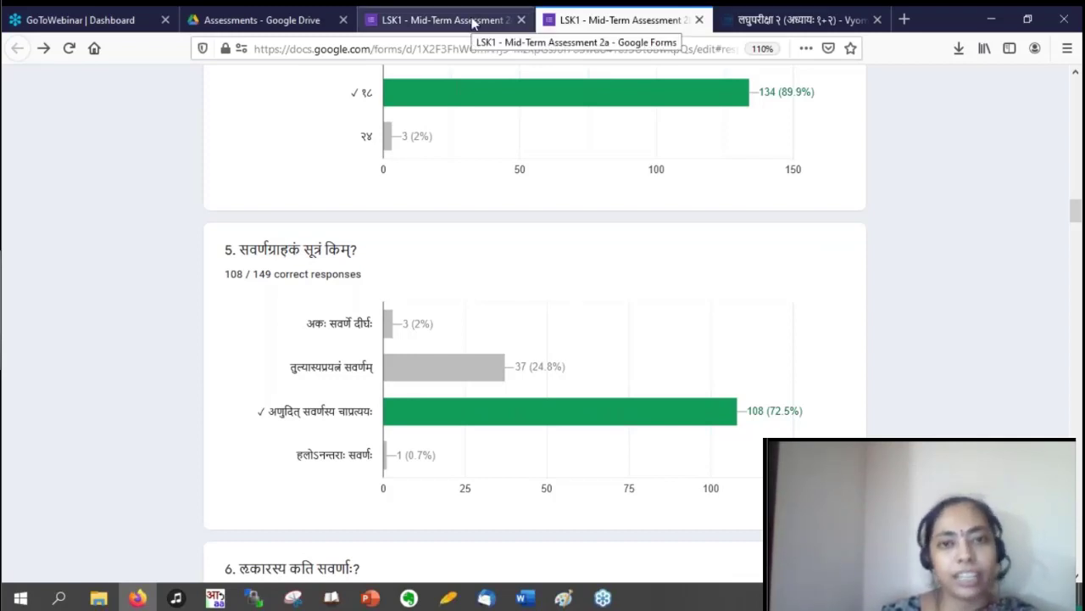
- Switch to the Assessment 2a summary to review question 4 (222/251) and question 5 (226/255)
left_click(472, 23)
scroll(738, 330, "down", 5)
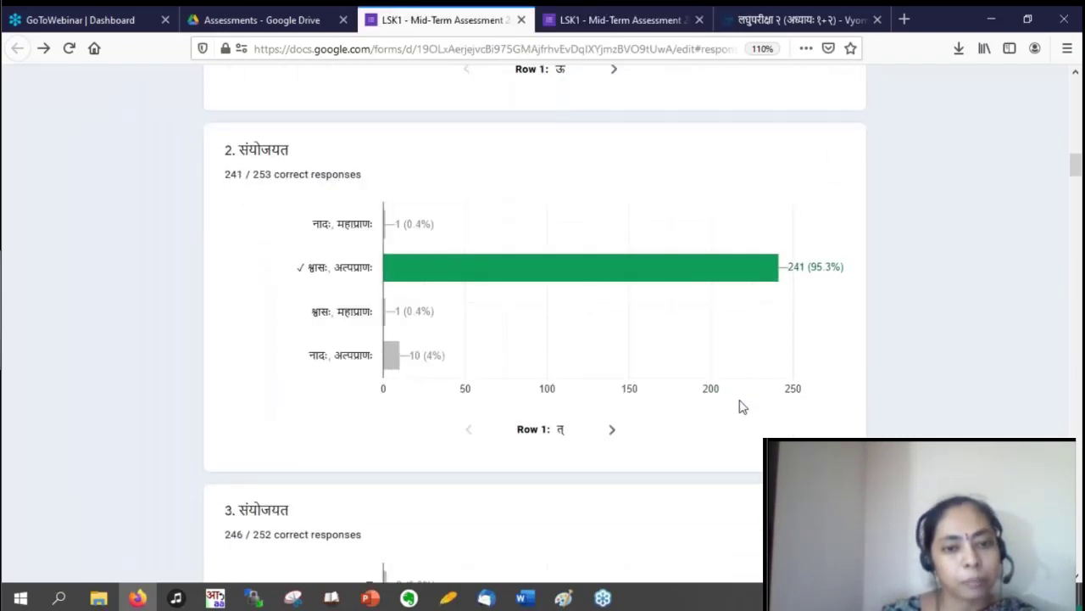
scroll(822, 385, "down", 5)
scroll(831, 390, "down", 5)
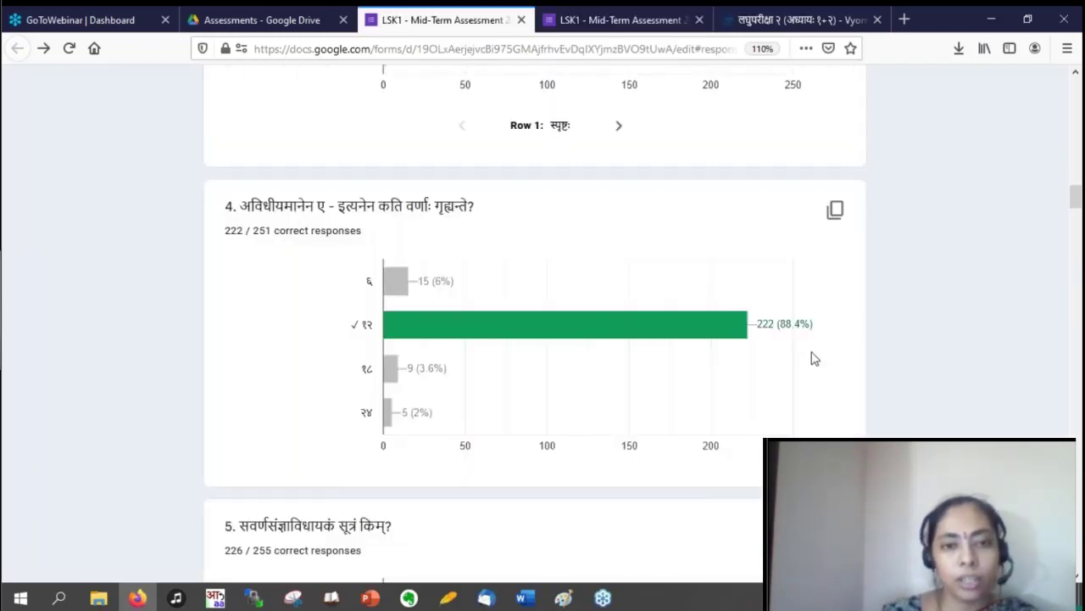
scroll(835, 352, "down", 2)
scroll(834, 353, "down", 3)
scroll(834, 353, "down", 2)
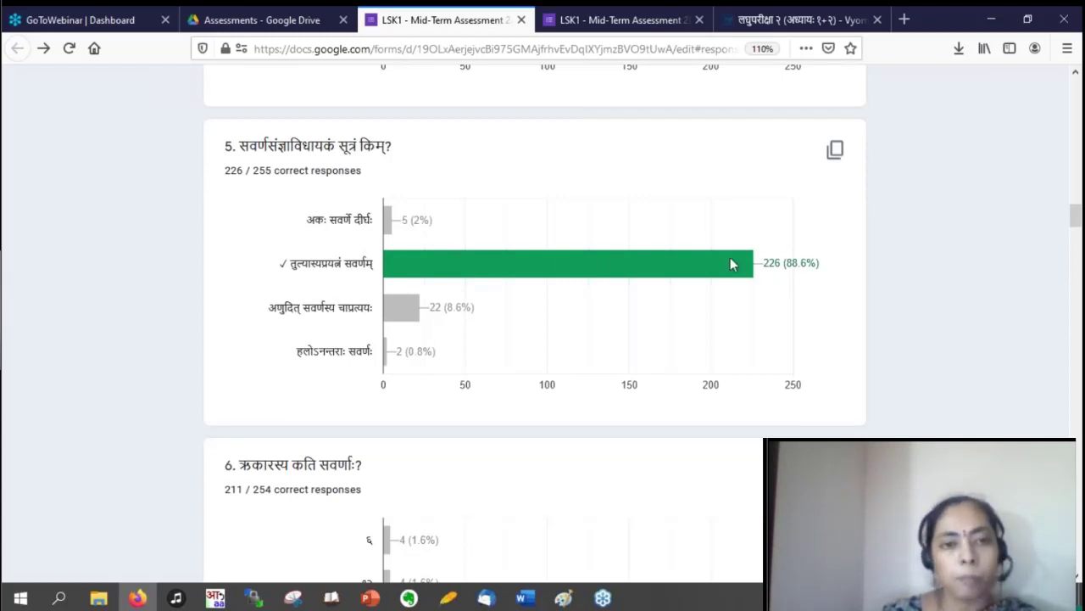
scroll(733, 268, "up", 1)
scroll(734, 268, "up", 2)
scroll(594, 339, "up", 2)
scroll(339, 297, "up", 2)
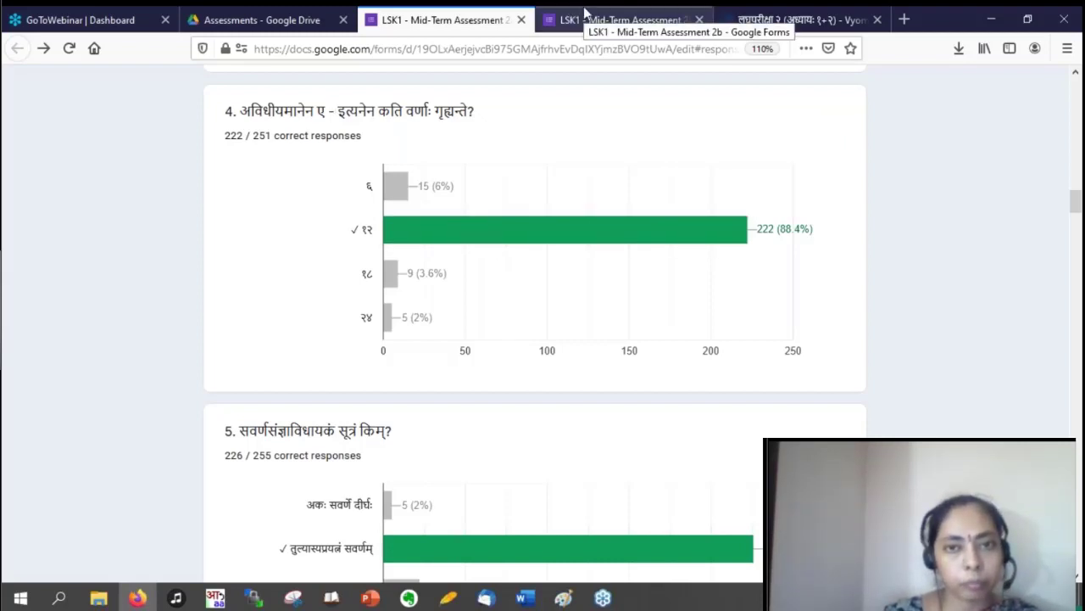
- Switch to the Assessment 2b summary to review question 6 (111/148 correct)
left_click(610, 20)
scroll(670, 254, "down", 3)
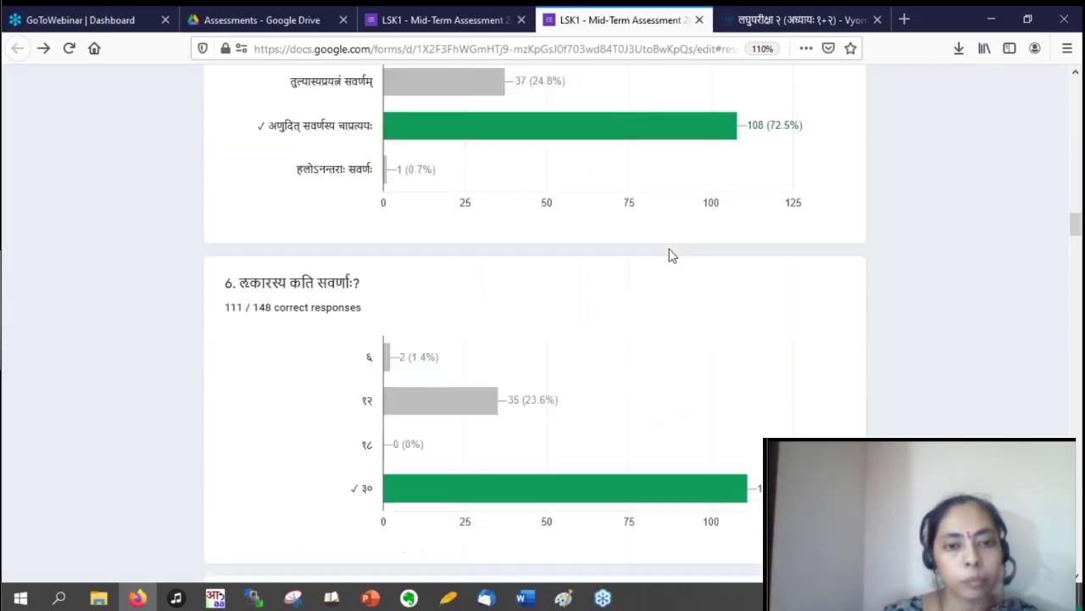
scroll(670, 254, "down", 2)
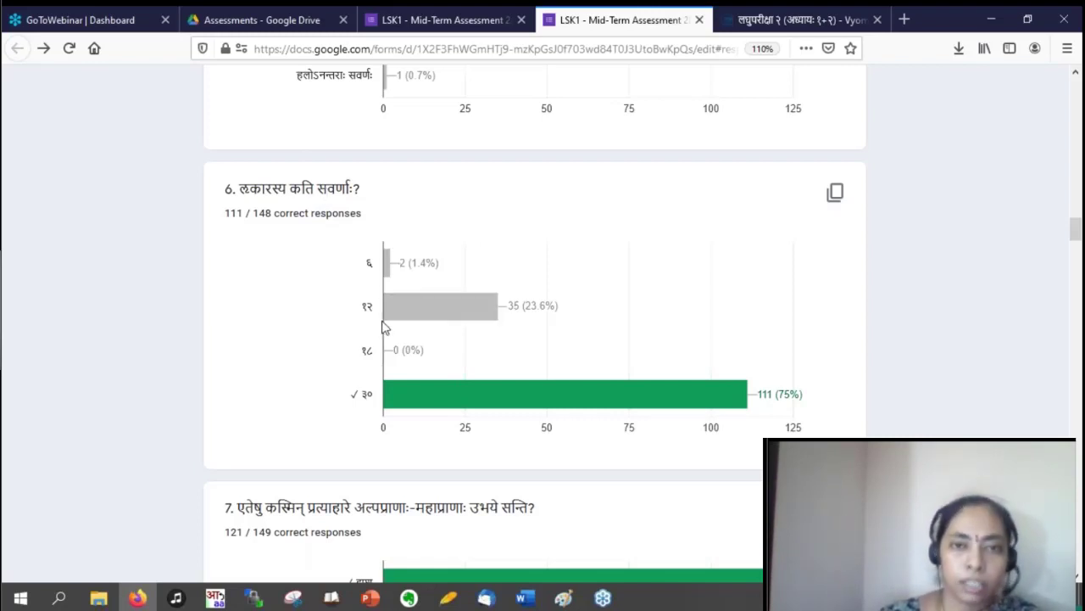
mouse_move(441, 19)
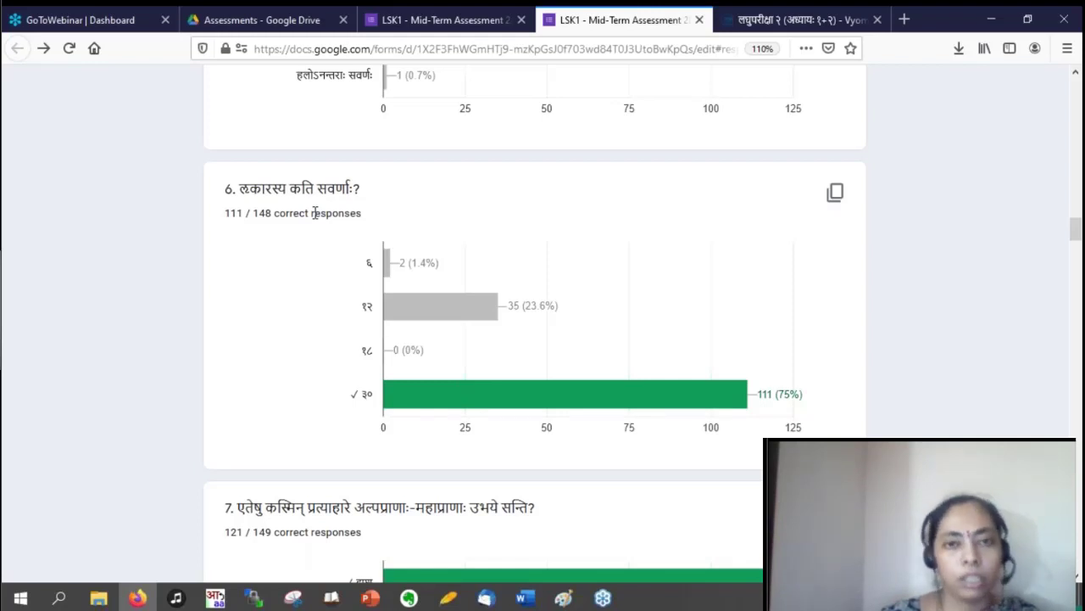
- Switch to the Assessment 2a summary to review question 6 (211/254 correct)
left_click(437, 12)
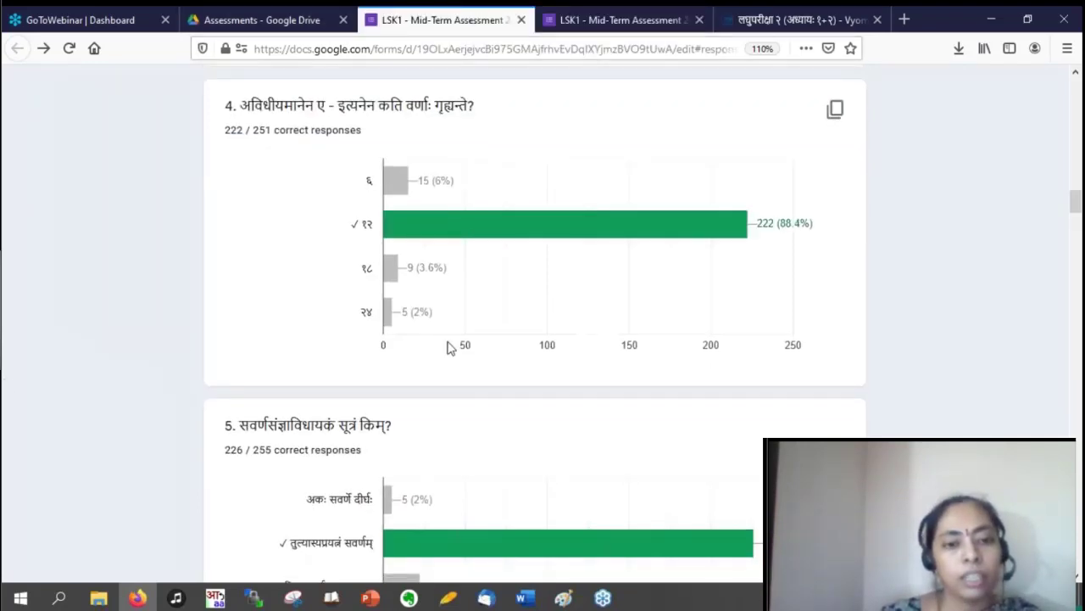
scroll(450, 339, "down", 4)
scroll(639, 297, "down", 3)
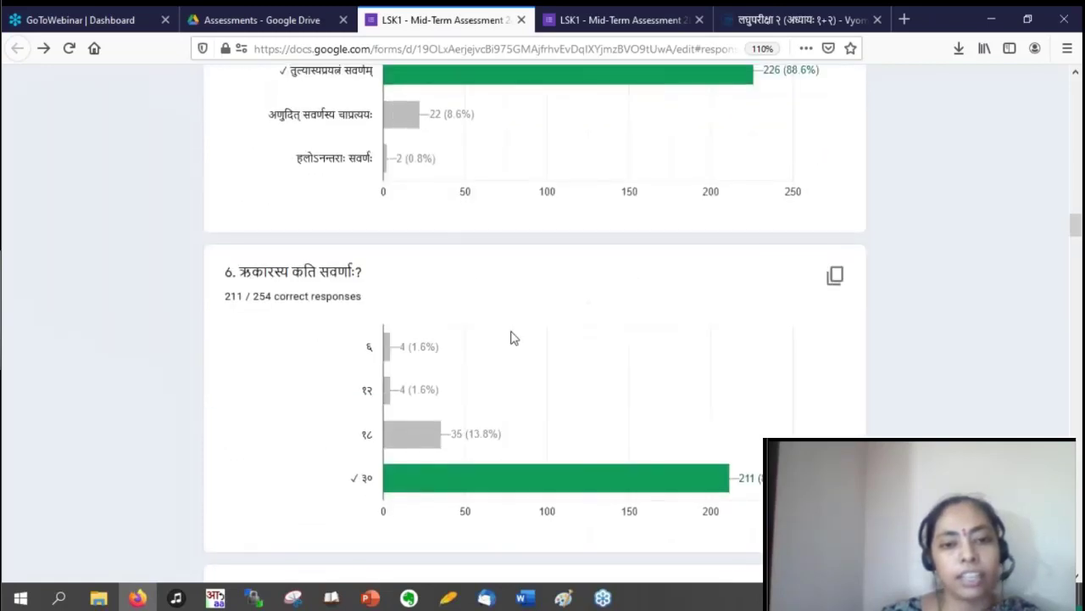
scroll(509, 339, "down", 1)
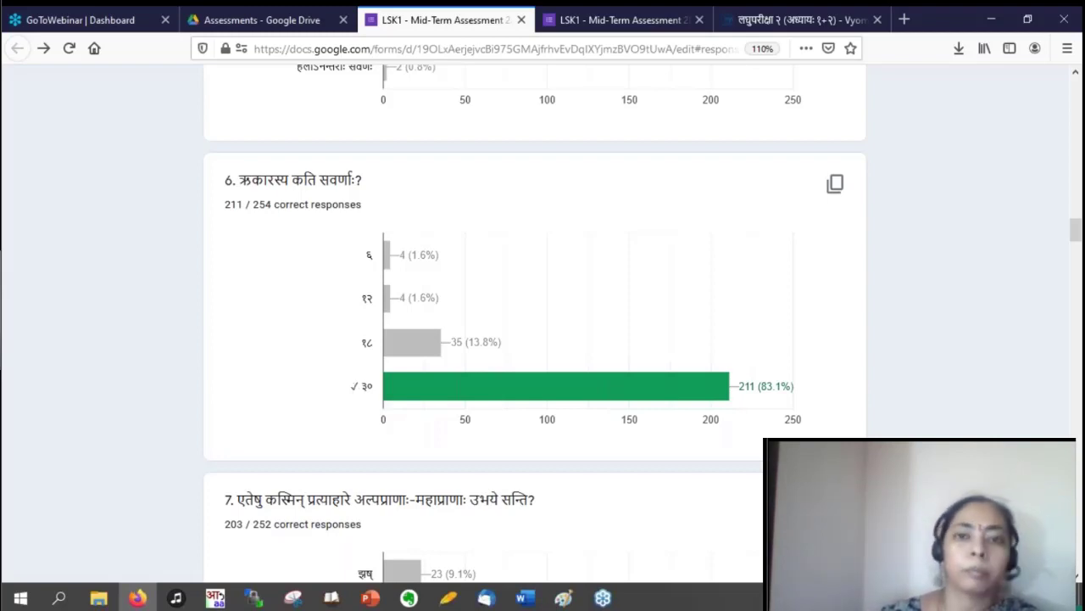
- Switch to the Assessment 2b summary to review question 7 (121/149 correct)
left_click(623, 20)
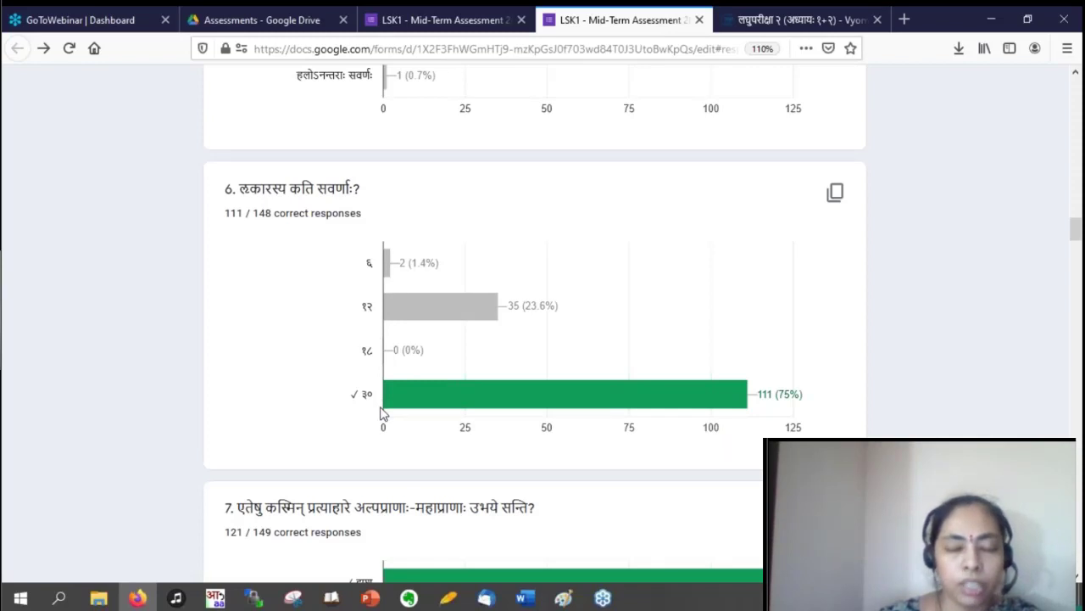
scroll(877, 375, "down", 1)
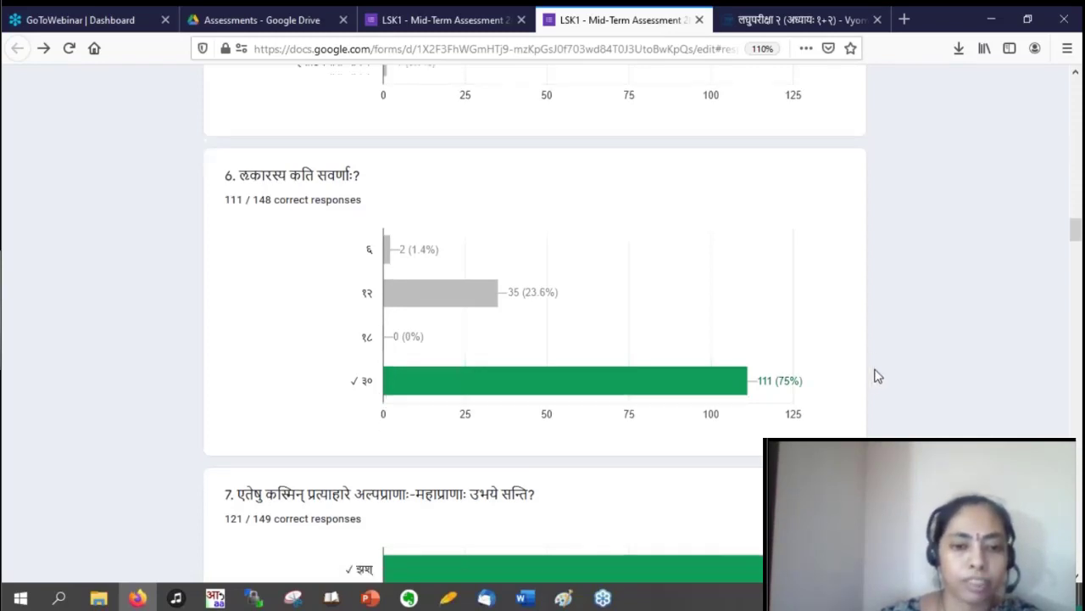
scroll(878, 375, "down", 4)
scroll(878, 376, "down", 2)
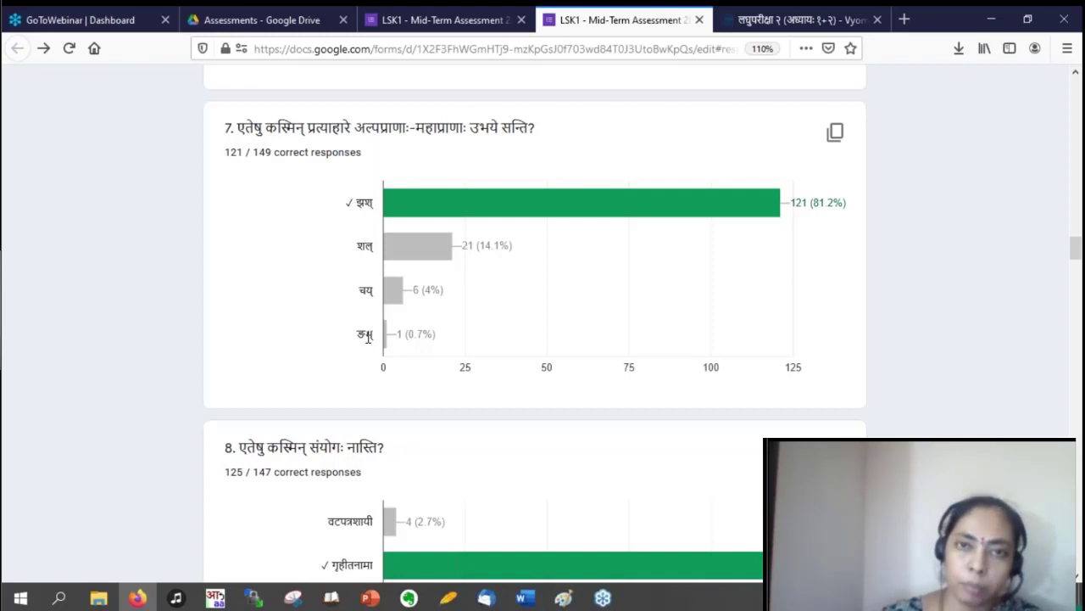
- Switch to Mid-Term Assessment 2a and view question 7's chart (203 of 252 correct)
left_click(443, 20)
scroll(831, 286, "down", 3)
scroll(831, 285, "down", 3)
scroll(831, 286, "down", 2)
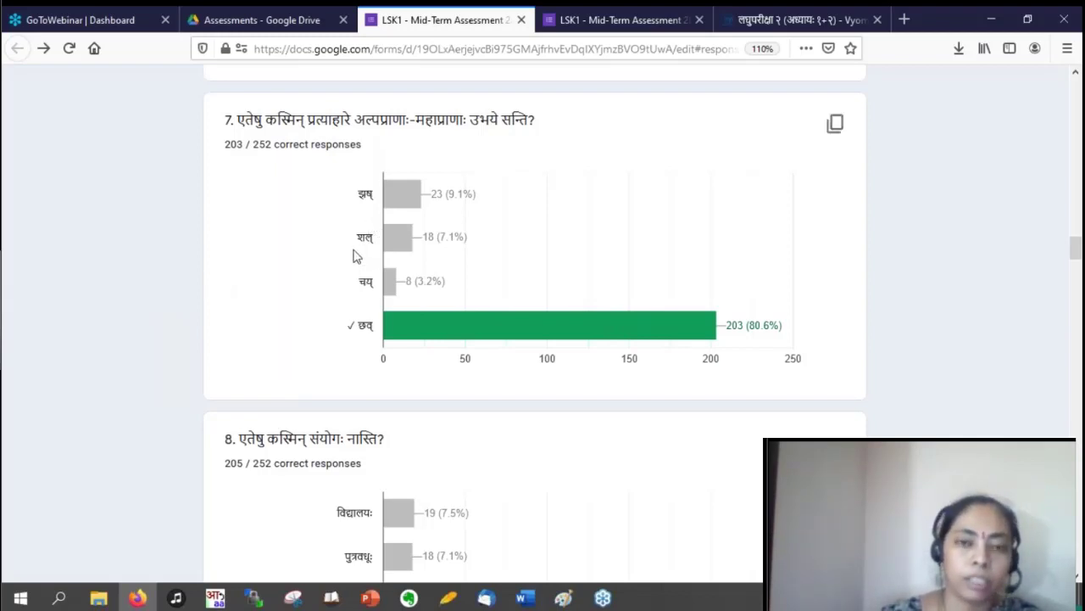
mouse_move(420, 331)
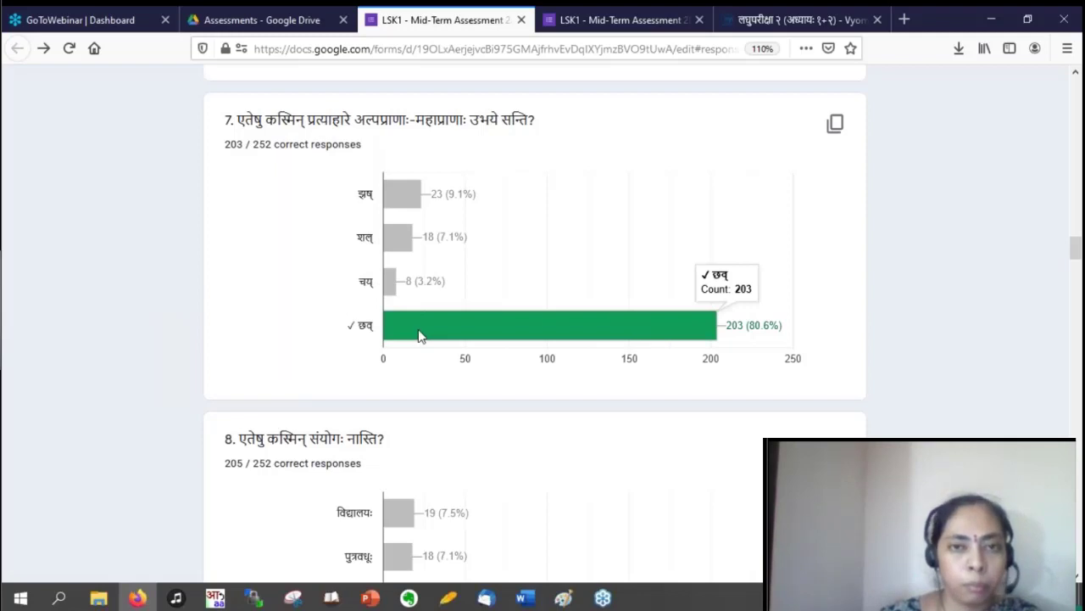
- Switch to Mid-Term Assessment 2b and view question 8's chart (125 of 147 correct)
left_click(614, 20)
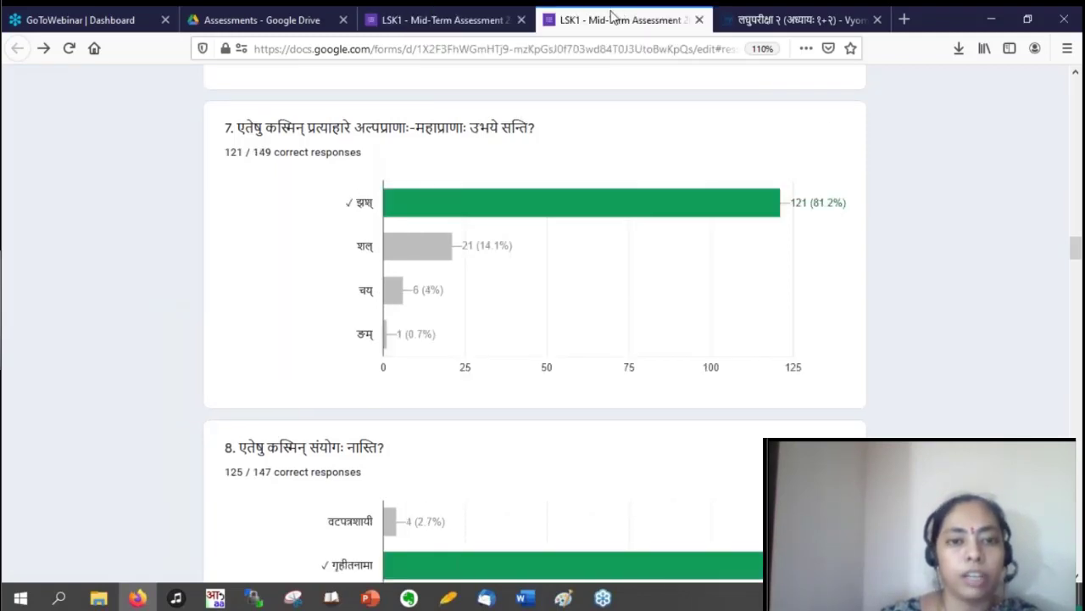
scroll(746, 309, "down", 2)
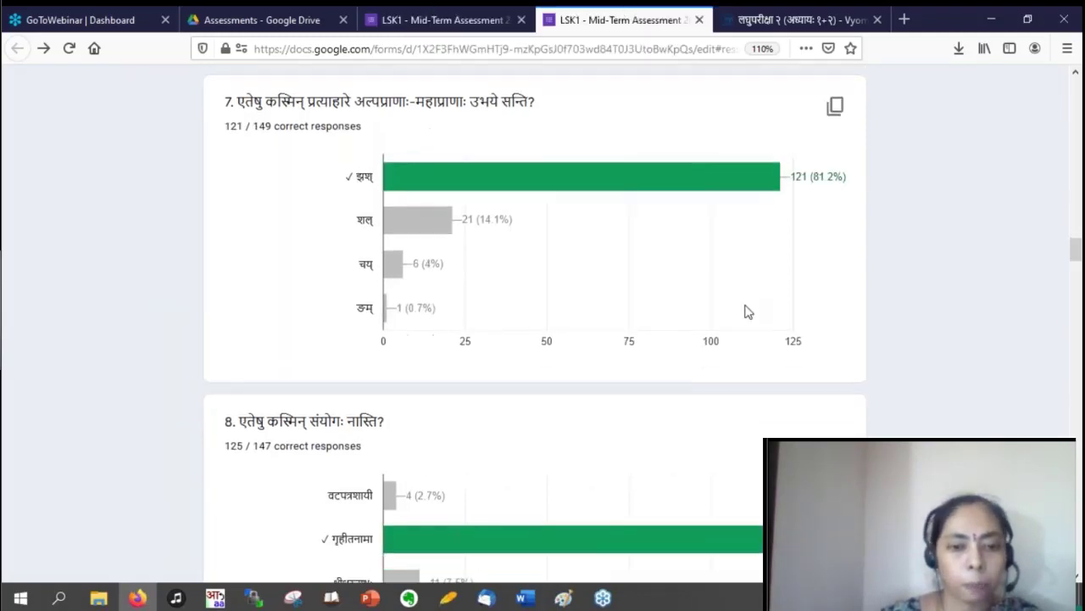
scroll(831, 246, "down", 3)
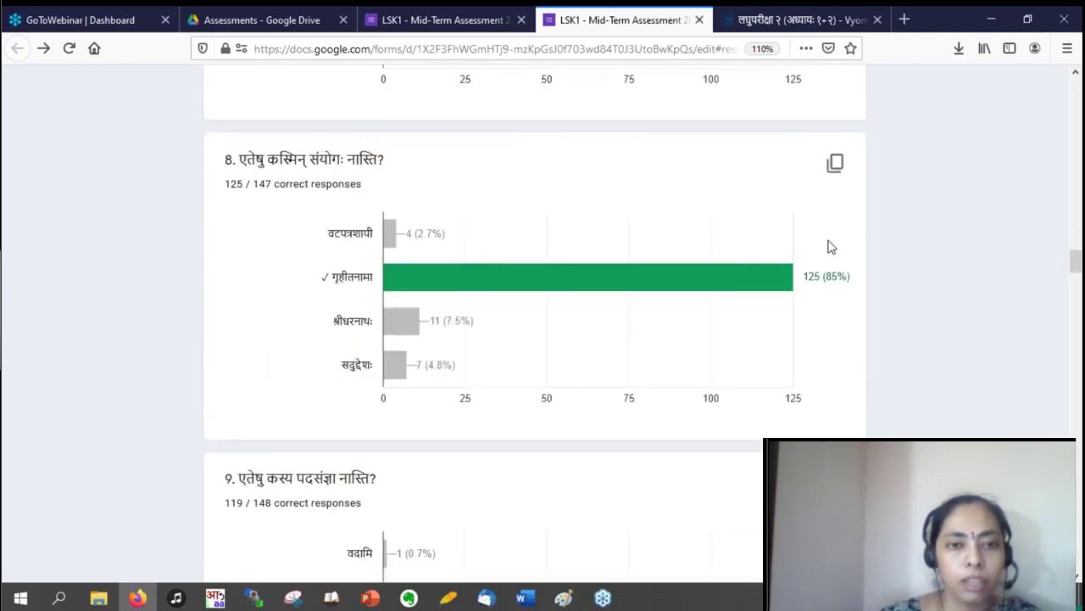
scroll(814, 212, "down", 2)
scroll(577, 203, "up", 1)
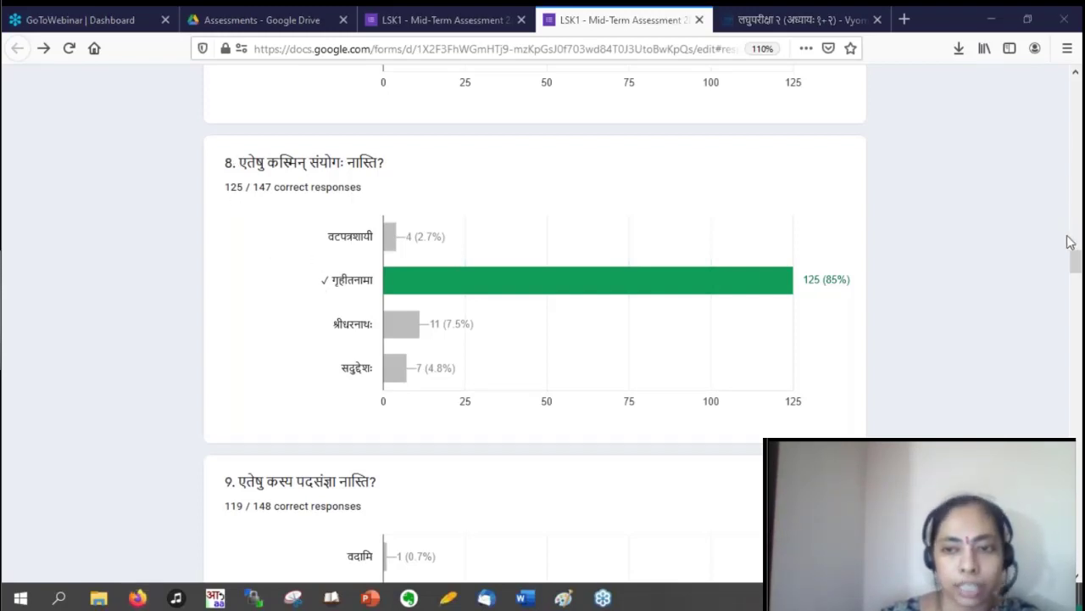
- Hand-write pink marks and a numeral beside question 8's options with the pen tool
key("ctrl+2")
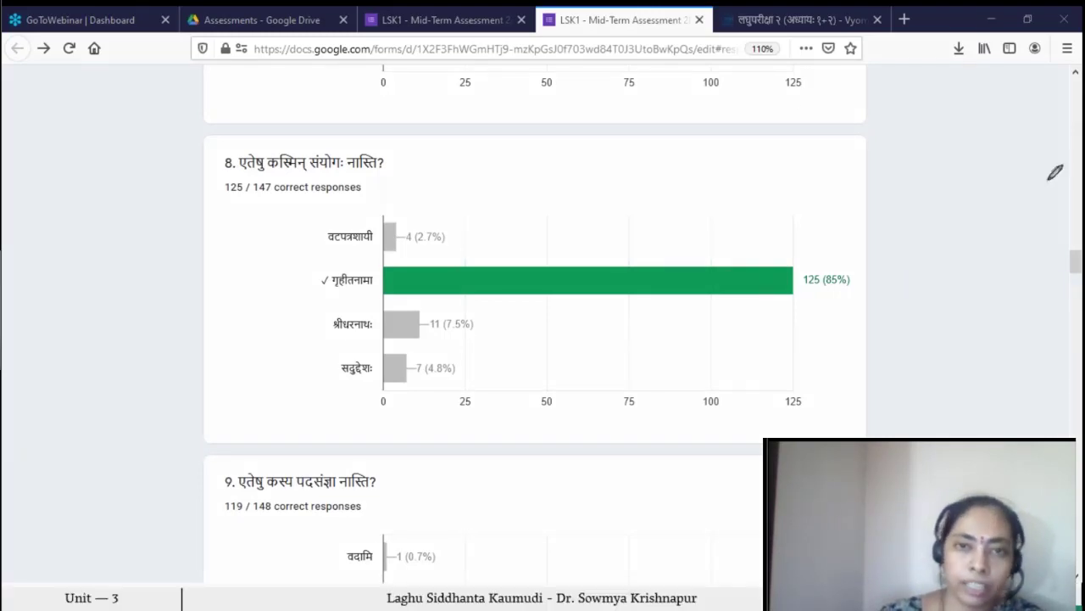
mouse_move(224, 236)
left_mouse_down()
mouse_move(254, 247)
mouse_move(235, 271)
left_mouse_up()
left_click_drag(251, 219, 256, 259)
left_click_drag(234, 218, 263, 218)
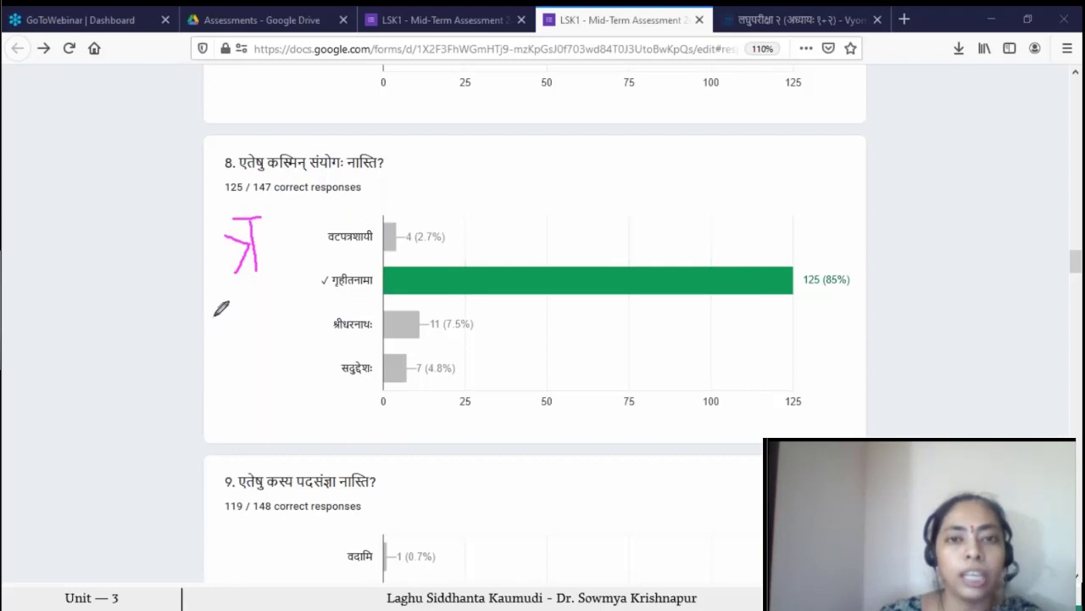
left_click_drag(218, 307, 229, 335)
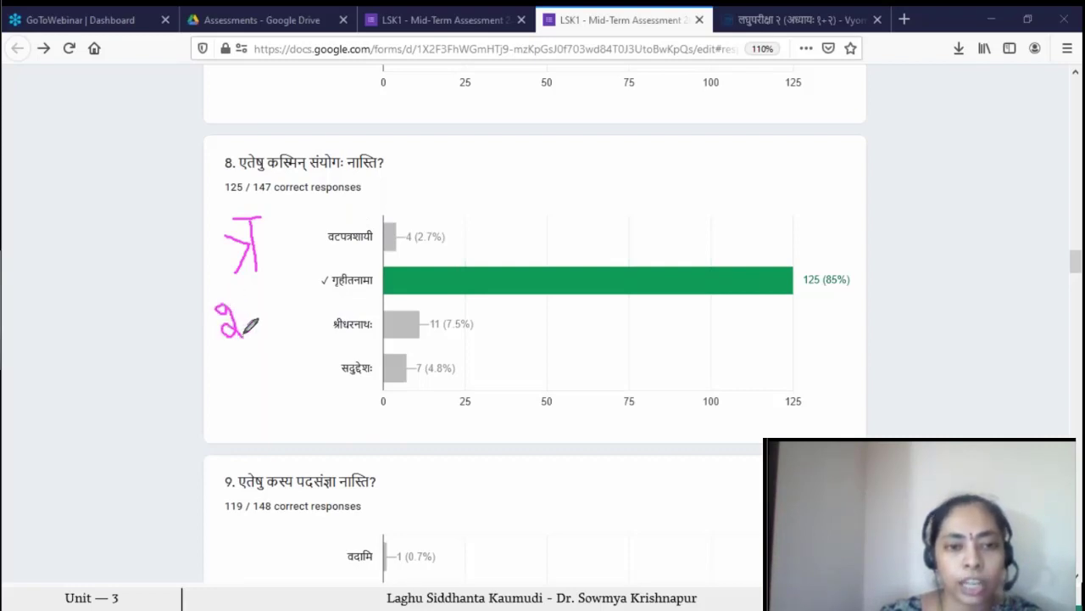
left_click_drag(253, 299, 288, 333)
left_click_drag(293, 284, 315, 324)
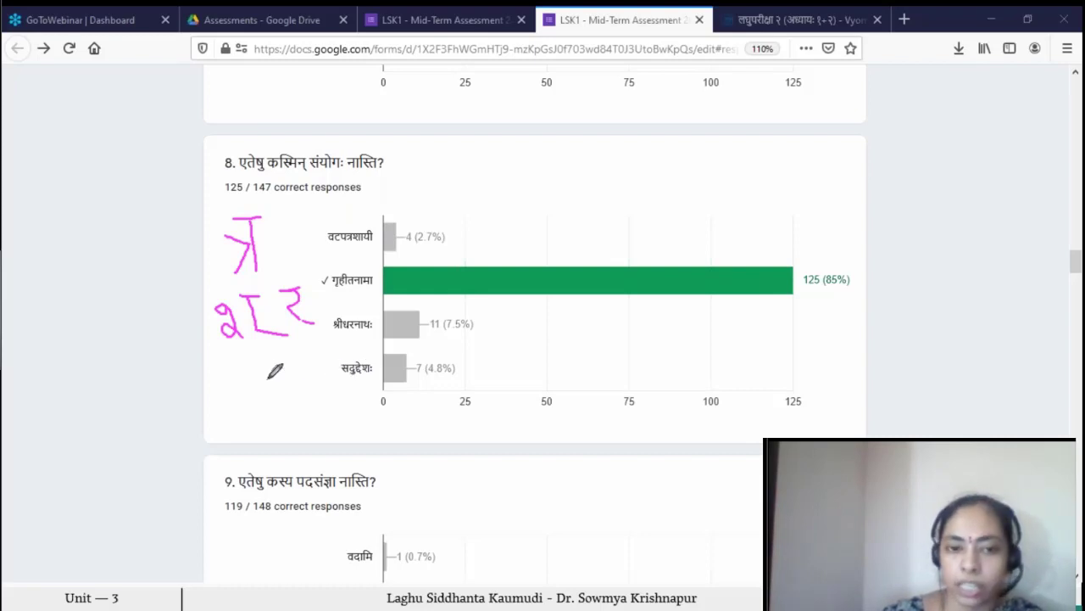
- Write a Devanagari conjunct beside the chart and show it split into two letters with a plus
mouse_move(241, 356)
left_mouse_down()
mouse_move(222, 390)
mouse_move(255, 411)
left_mouse_up()
mouse_move(226, 356)
left_mouse_down()
mouse_move(263, 356)
mouse_move(280, 371)
mouse_move(269, 390)
left_mouse_up()
mouse_move(301, 351)
left_mouse_down()
mouse_move(297, 386)
mouse_move(331, 378)
mouse_move(335, 391)
mouse_move(326, 344)
left_mouse_up()
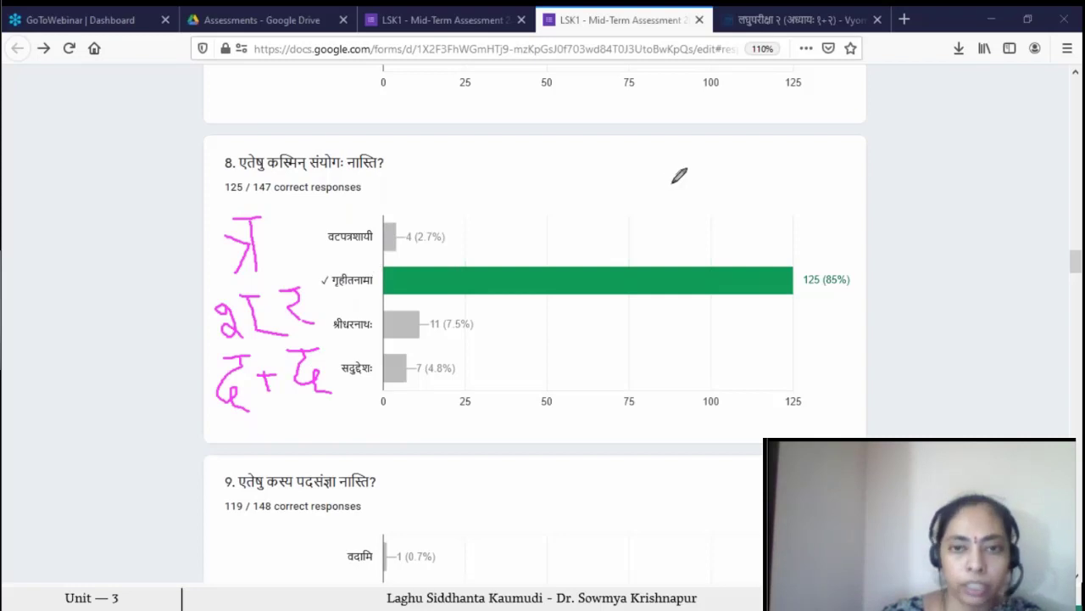
- Write ग above the green bar, circle गृहीतनामा, and clear all handwritten notes
mouse_move(649, 197)
left_mouse_down()
mouse_move(631, 230)
mouse_move(685, 242)
left_mouse_up()
mouse_move(636, 202)
left_mouse_down()
mouse_move(678, 196)
mouse_move(737, 228)
mouse_move(753, 204)
mouse_move(774, 216)
mouse_move(746, 222)
mouse_move(767, 170)
mouse_move(813, 182)
mouse_move(810, 206)
left_mouse_up()
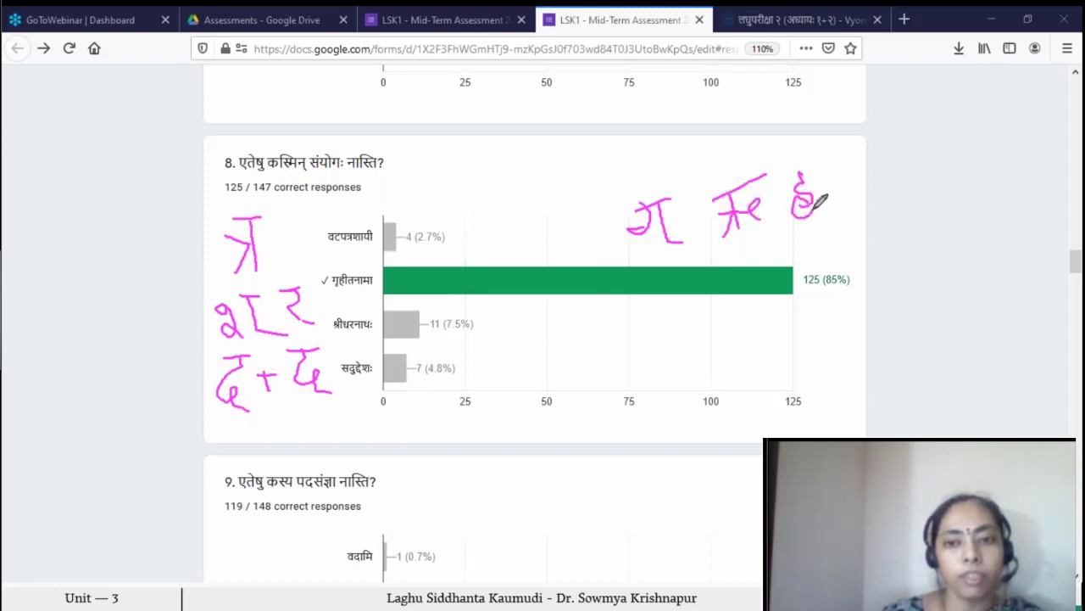
left_click_drag(817, 206, 825, 219)
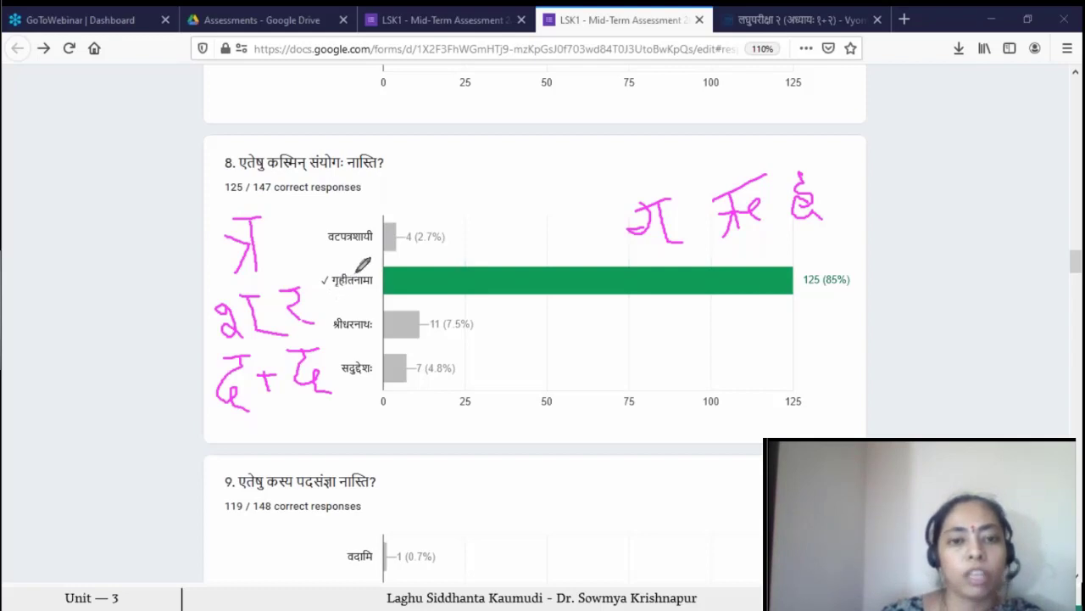
left_click_drag(372, 259, 375, 276)
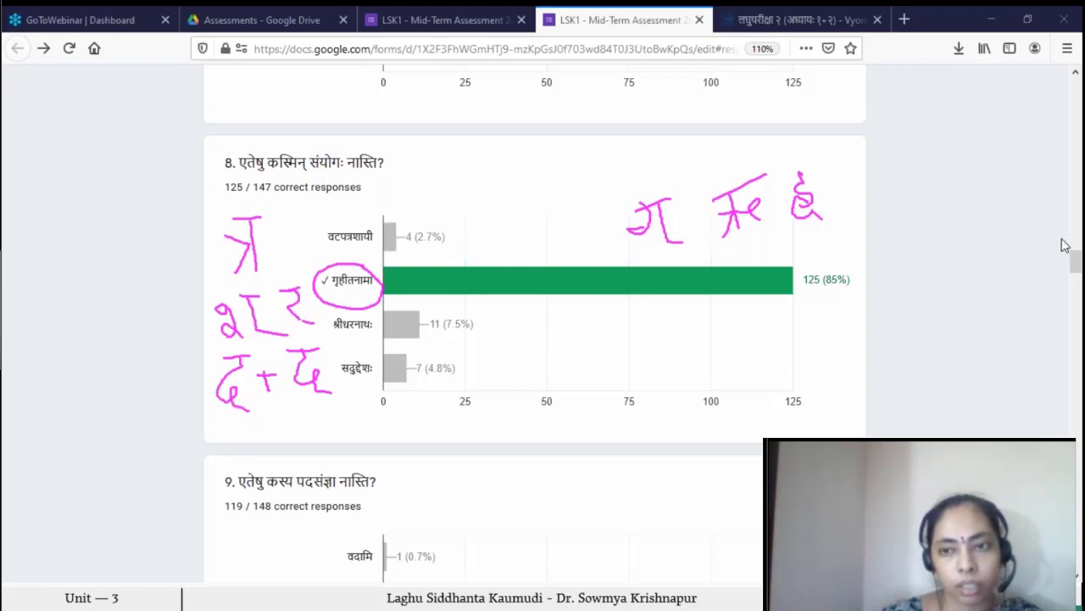
key("e")
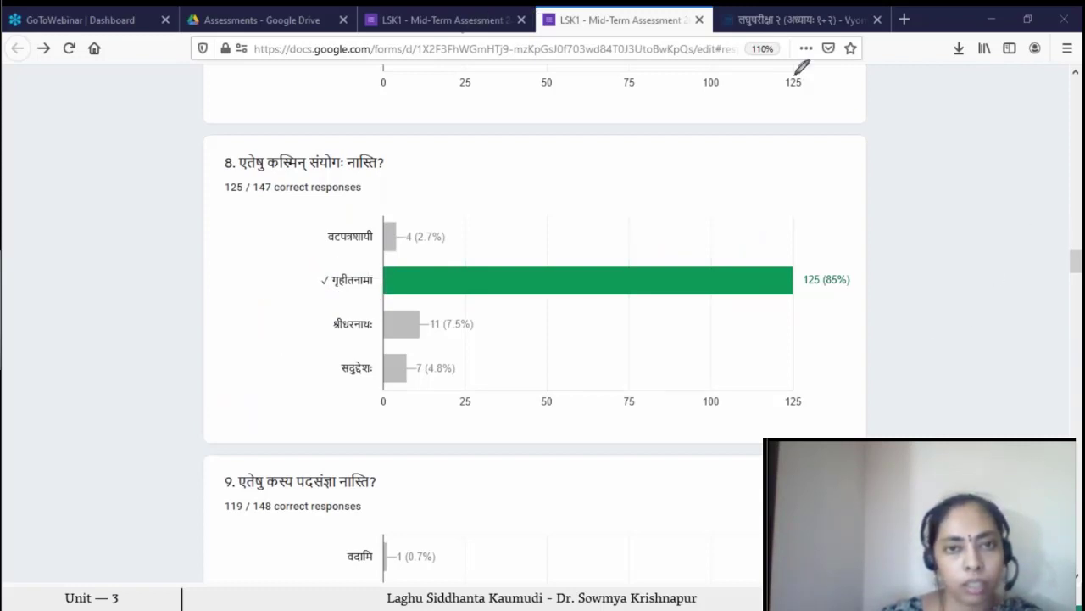
- On the 2a question 8 chart, hand-write pink letters beside विद्यालयः and योगक्षेमम्
left_click(441, 19)
scroll(632, 381, "down", 1)
scroll(632, 381, "down", 3)
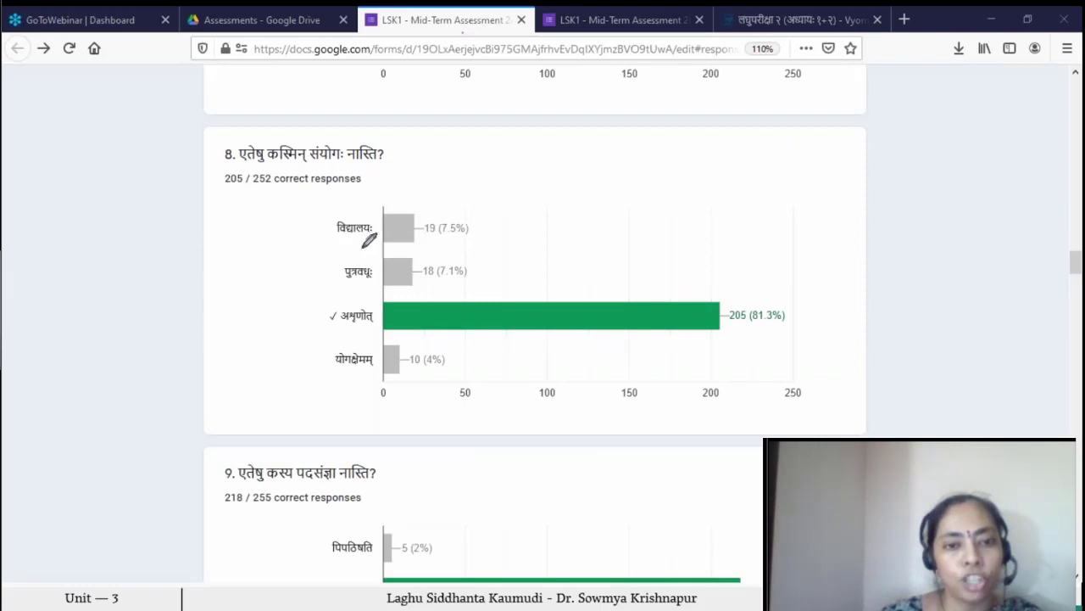
mouse_move(252, 213)
left_mouse_down()
mouse_move(247, 254)
mouse_move(267, 267)
mouse_move(316, 195)
mouse_move(344, 250)
left_mouse_up()
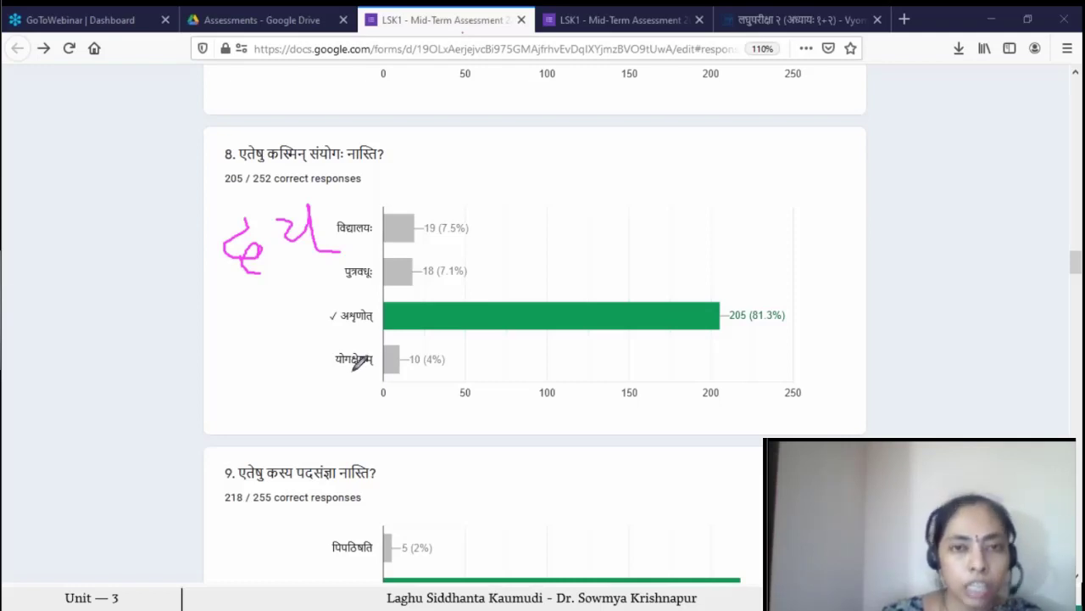
mouse_move(231, 351)
left_mouse_down()
mouse_move(240, 386)
mouse_move(272, 373)
mouse_move(250, 381)
mouse_move(271, 397)
left_mouse_up()
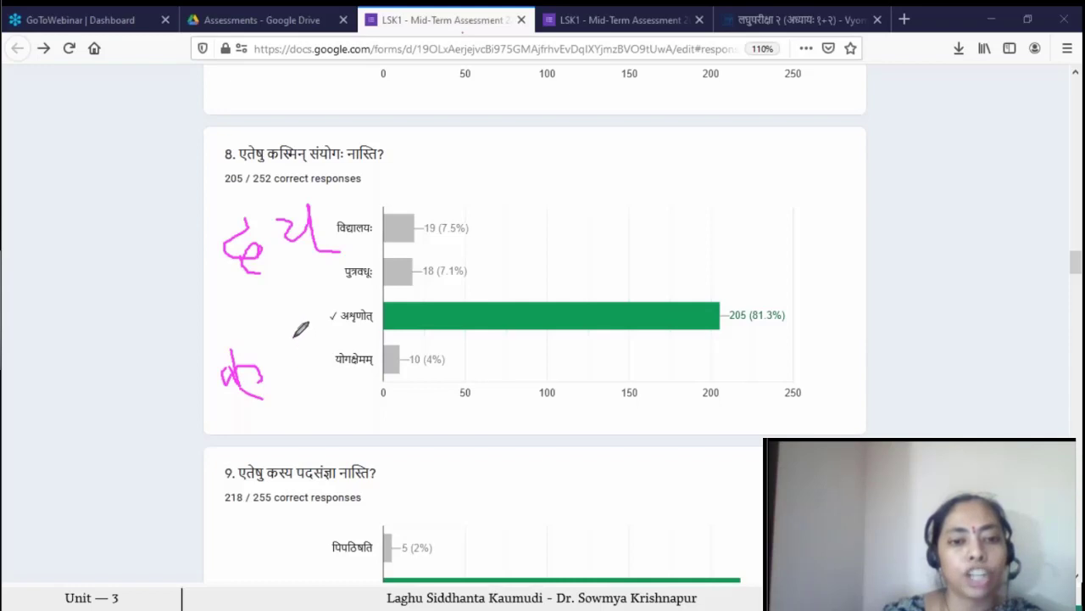
mouse_move(297, 346)
left_mouse_down()
mouse_move(320, 335)
mouse_move(337, 379)
left_mouse_up()
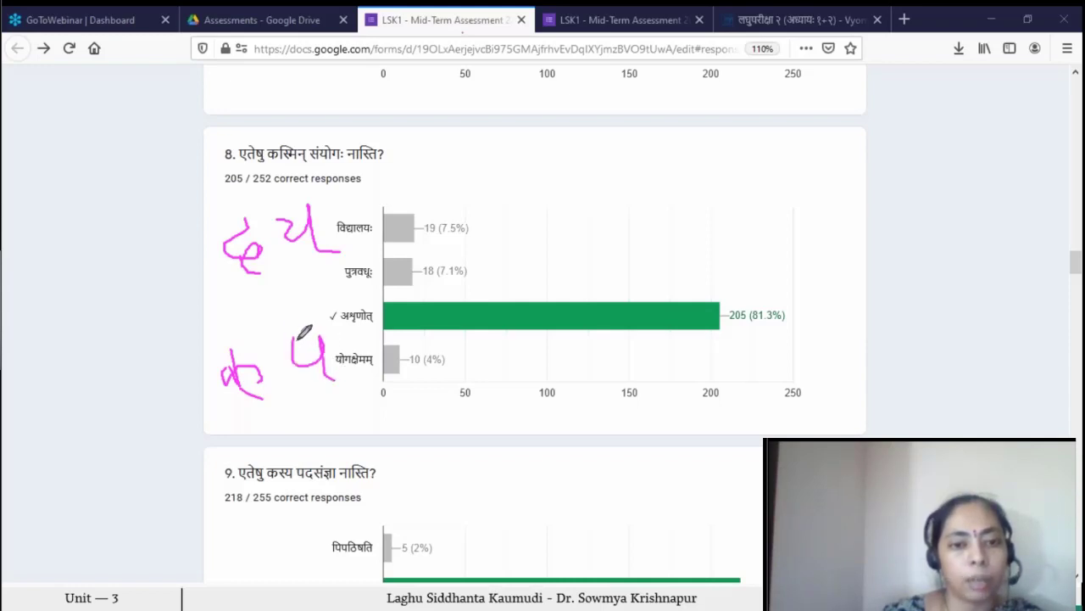
left_click_drag(296, 339, 327, 360)
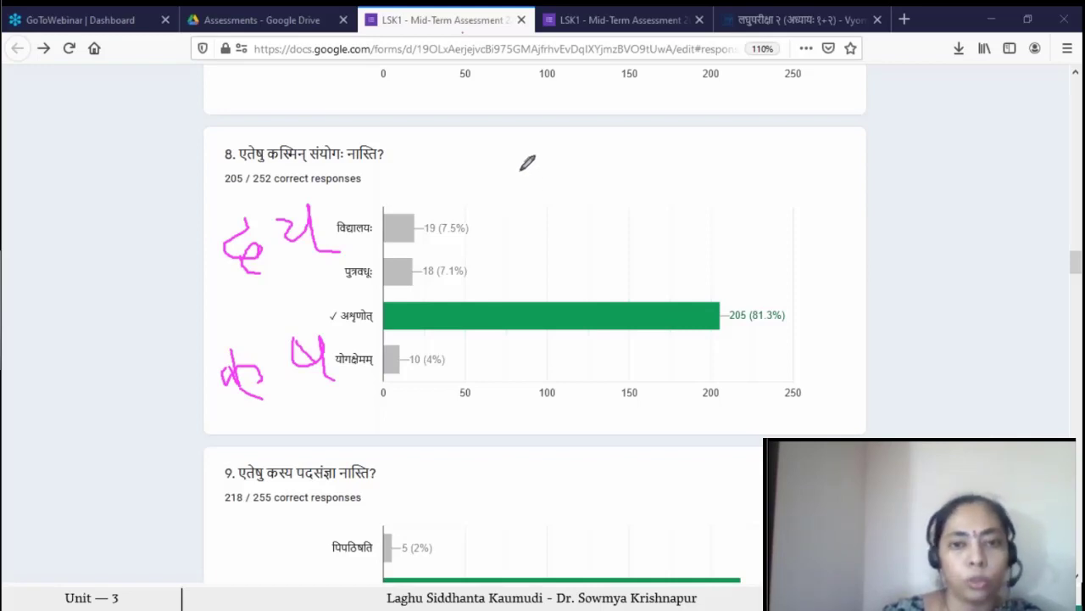
- Write the first line of the letter breakdown, with a plus sign, above question 8's chart
left_click_drag(509, 161, 534, 191)
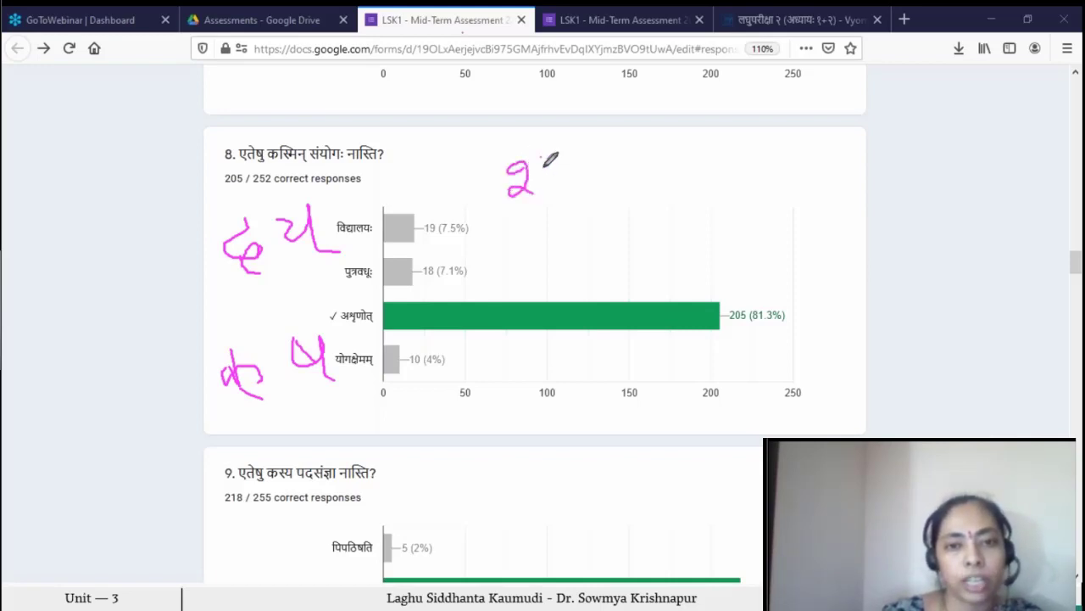
mouse_move(542, 148)
left_mouse_down()
mouse_move(576, 182)
mouse_move(627, 152)
mouse_move(603, 182)
left_mouse_up()
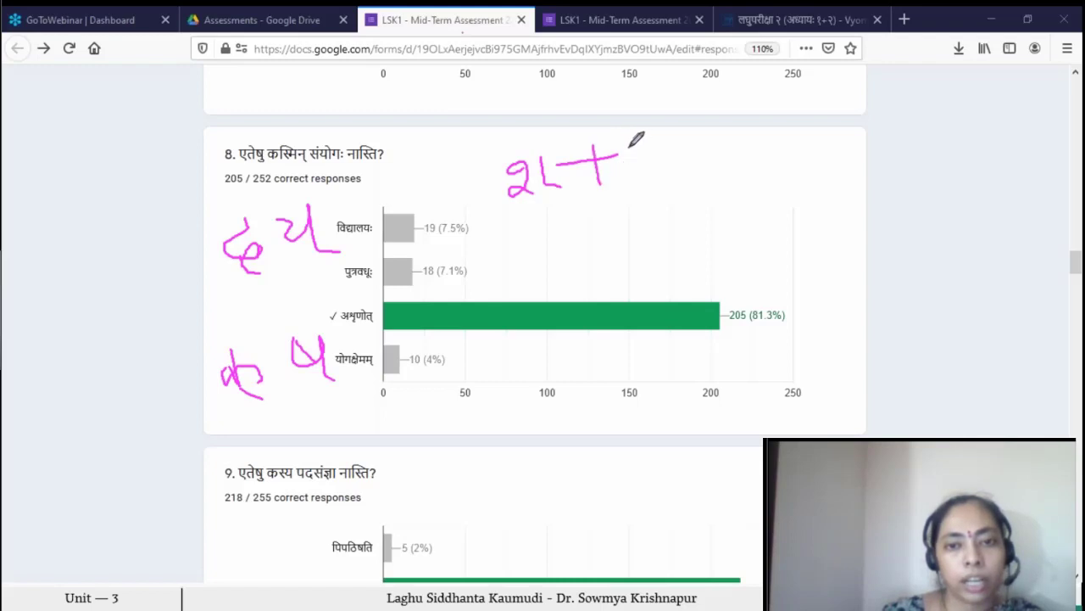
mouse_move(632, 148)
left_mouse_down()
mouse_move(667, 187)
mouse_move(717, 149)
mouse_move(693, 180)
mouse_move(723, 146)
mouse_move(708, 178)
mouse_move(773, 140)
mouse_move(778, 154)
mouse_move(797, 152)
mouse_move(776, 168)
mouse_move(789, 135)
mouse_move(806, 183)
mouse_move(792, 191)
mouse_move(768, 176)
left_mouse_up()
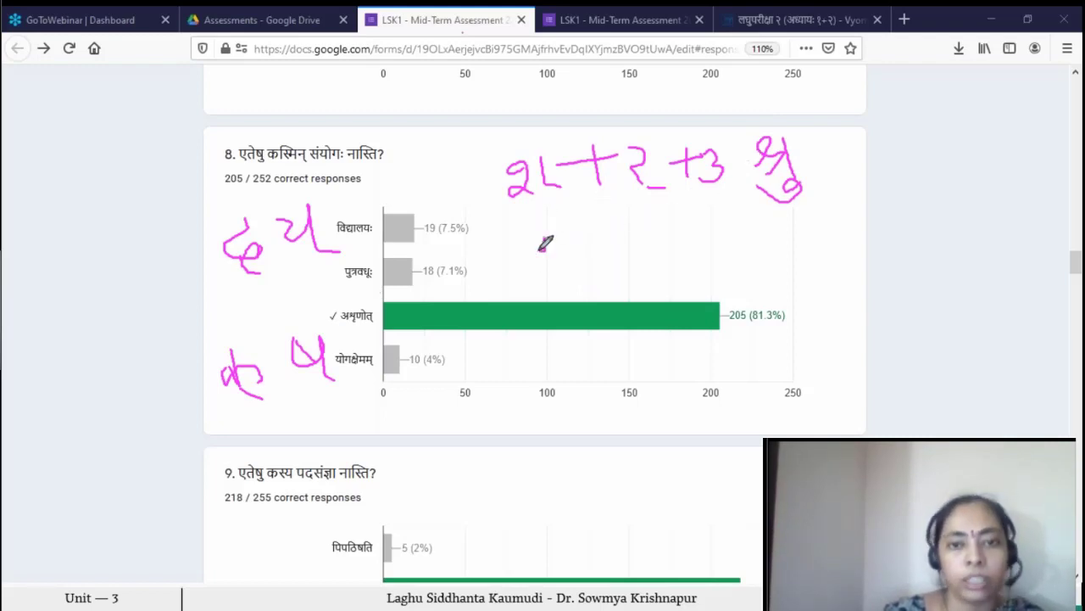
- Write the second breakdown line with a side note and circle its key syllable
mouse_move(534, 242)
left_mouse_down()
mouse_move(547, 259)
mouse_move(611, 279)
mouse_move(657, 250)
left_mouse_up()
mouse_move(642, 233)
left_mouse_down()
mouse_move(645, 269)
mouse_move(699, 259)
left_mouse_up()
mouse_move(708, 222)
left_mouse_down()
mouse_move(728, 253)
mouse_move(683, 267)
left_mouse_up()
mouse_move(648, 223)
left_mouse_down()
mouse_move(776, 212)
mouse_move(797, 229)
mouse_move(793, 216)
mouse_move(801, 255)
mouse_move(821, 262)
left_mouse_up()
left_click_drag(795, 224, 797, 254)
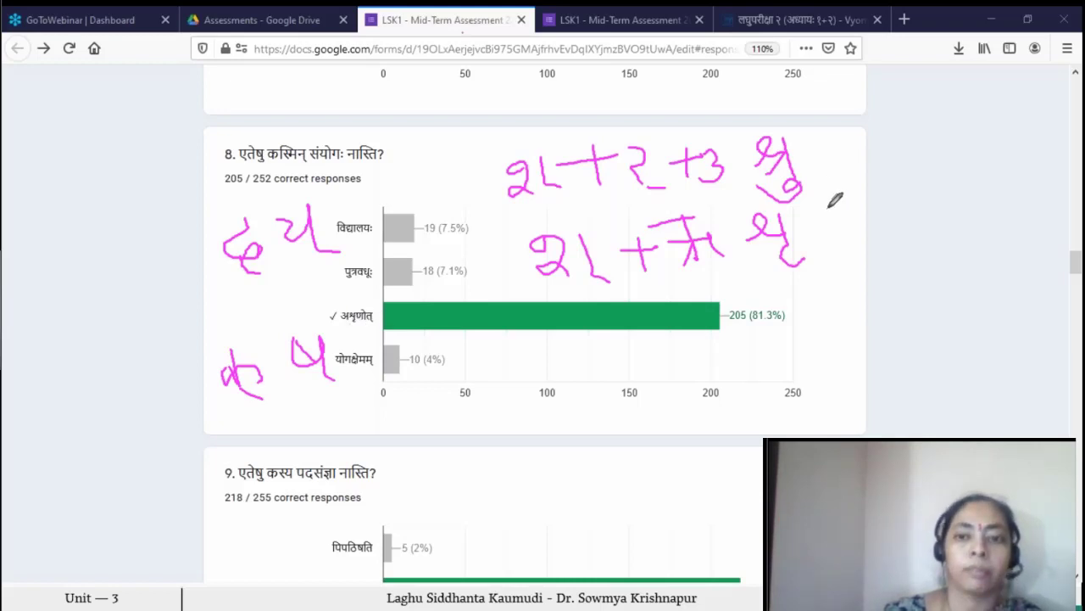
left_click_drag(816, 199, 836, 229)
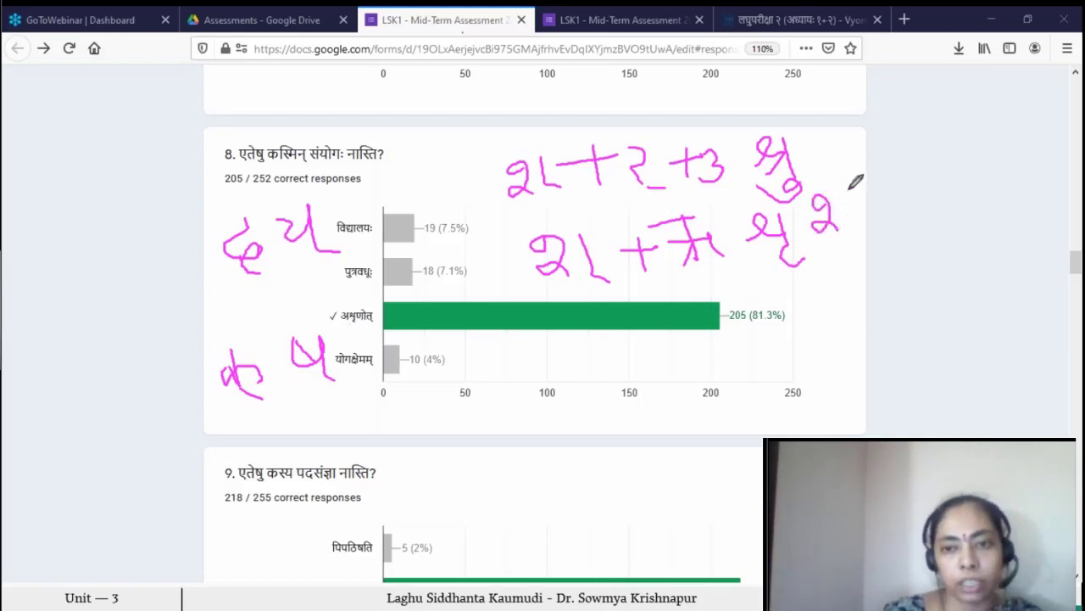
left_click_drag(849, 188, 874, 237)
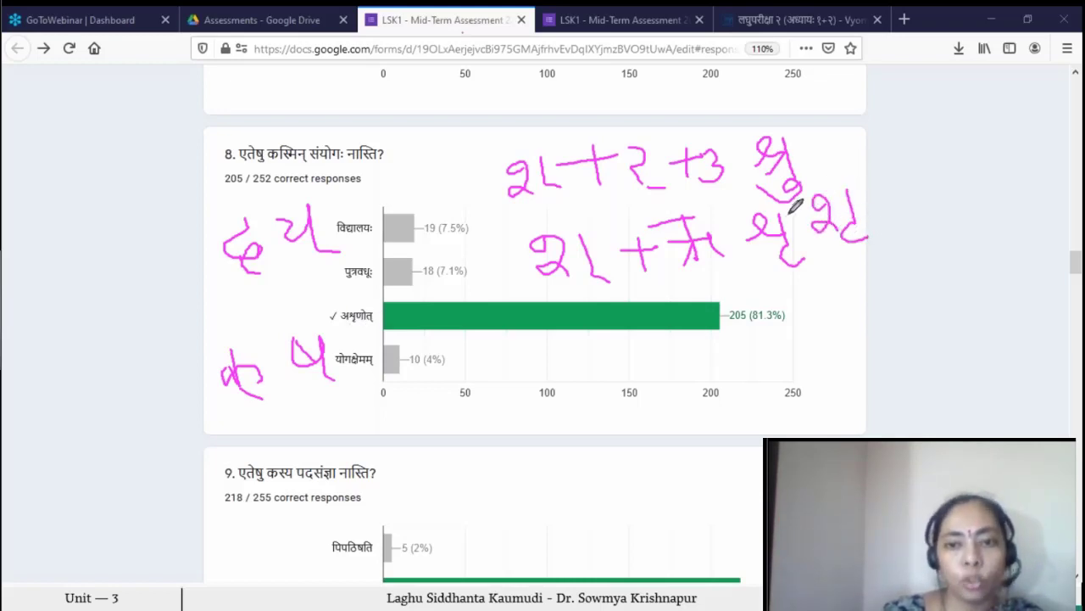
left_click_drag(793, 204, 787, 202)
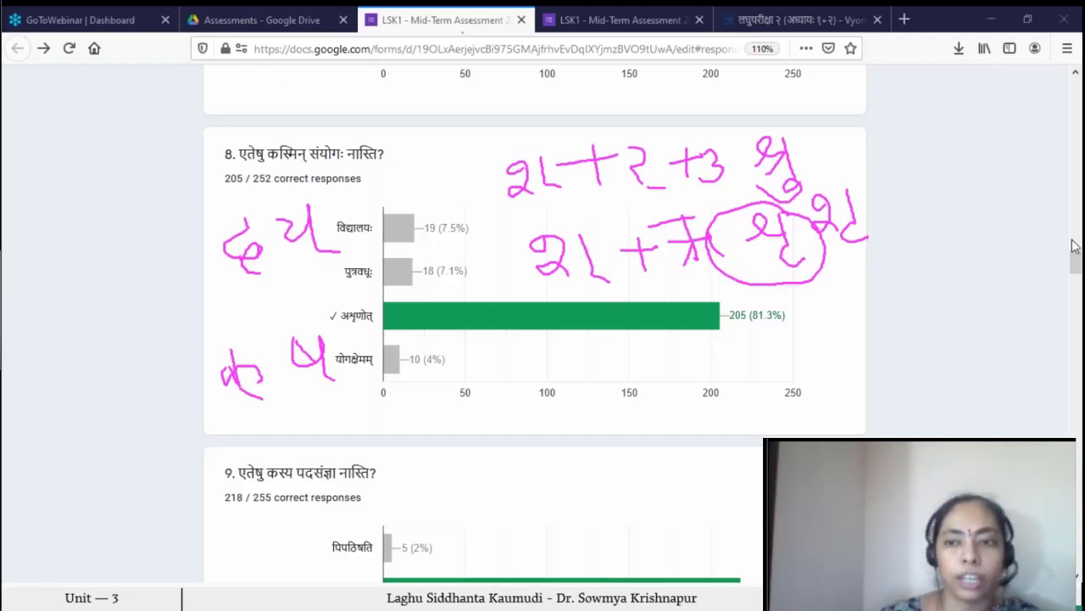
- Clear the handwritten notes and switch to the other form's question 9 results (119 of 148 correct)
key("e")
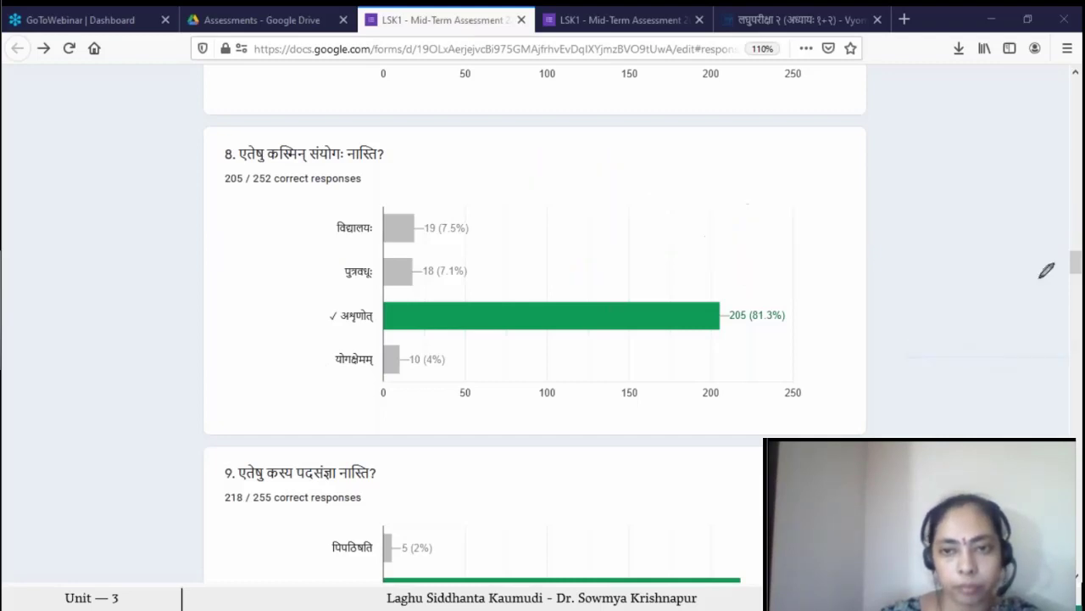
left_click(610, 19)
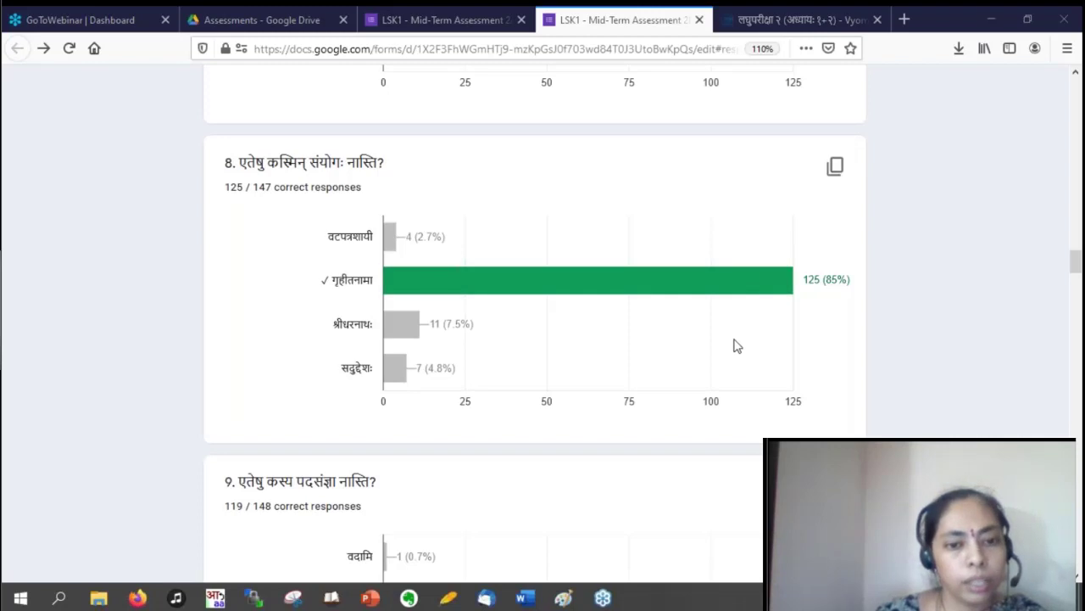
scroll(737, 344, "down", 2)
scroll(737, 344, "down", 2)
scroll(737, 344, "down", 1)
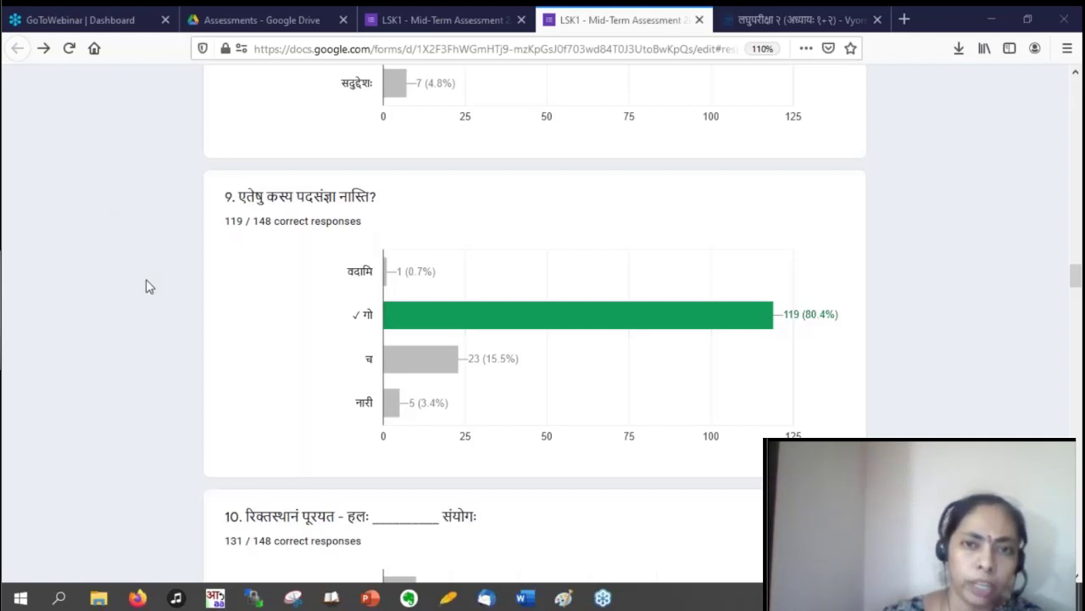
mouse_move(535, 509)
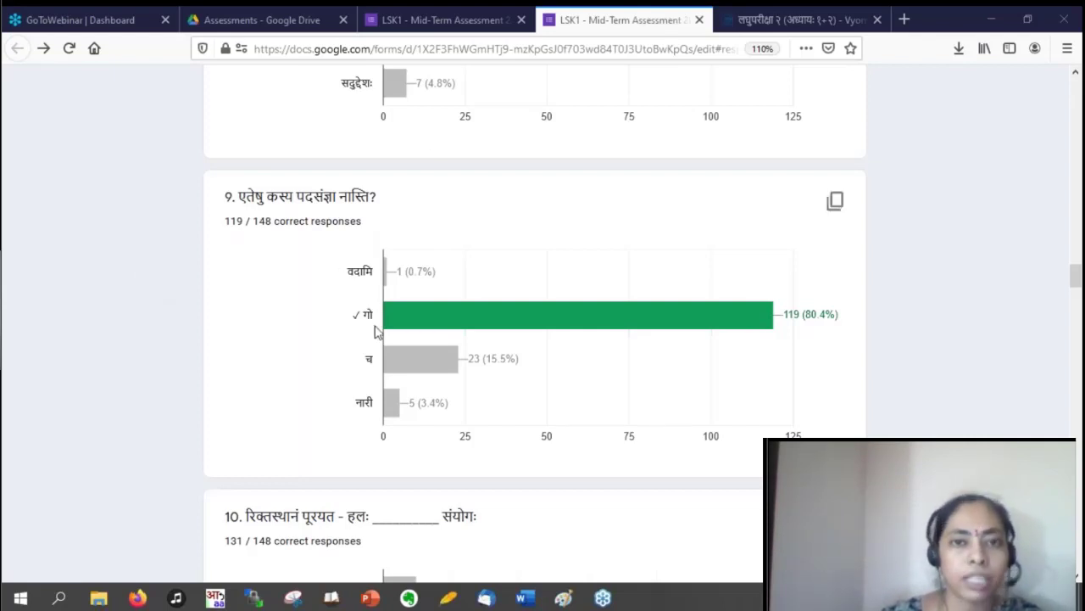
- Switch forms and view question 10's fill-in-the-blank chart (244 of 253 correct)
left_click(441, 20)
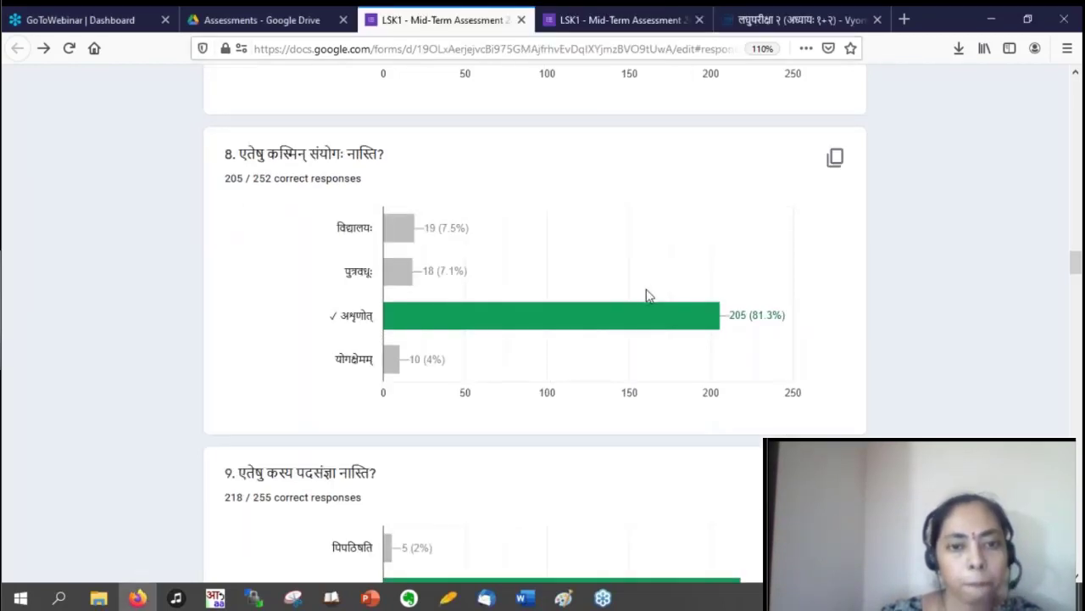
scroll(647, 295, "down", 3)
scroll(645, 294, "down", 3)
scroll(636, 272, "down", 2)
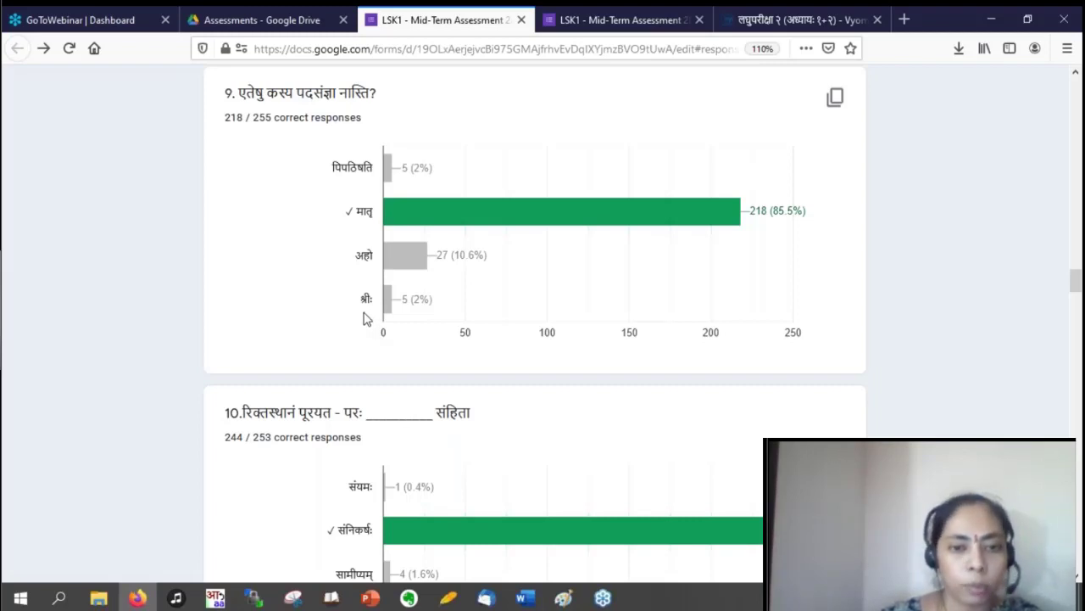
scroll(591, 378, "down", 3)
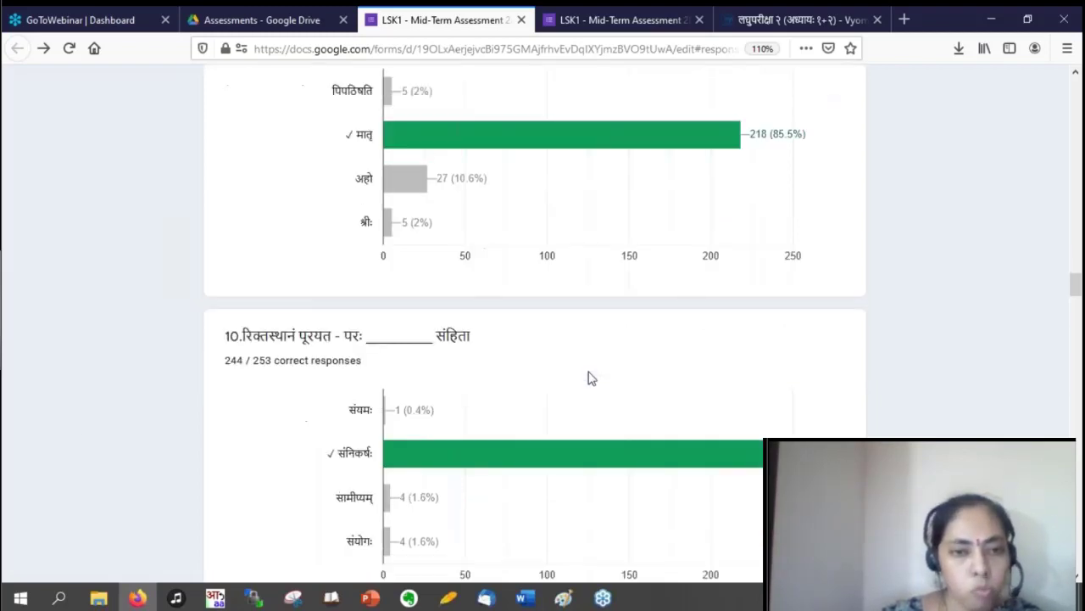
- Switch to the smaller form's question 11 results (144 of 146 correct)
left_click(598, 20)
scroll(637, 262, "down", 3)
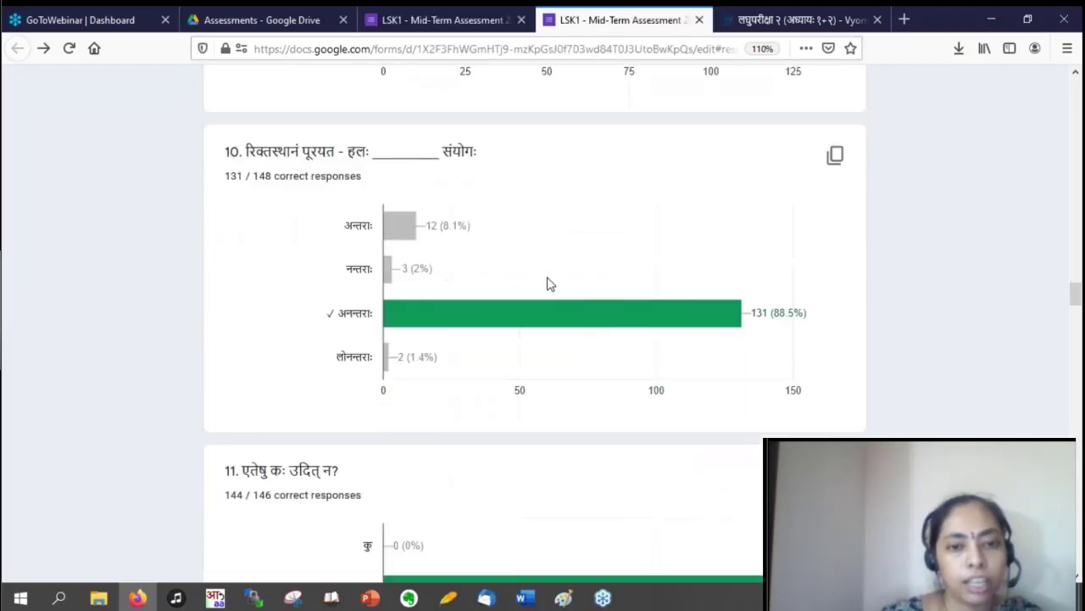
scroll(549, 282, "down", 1)
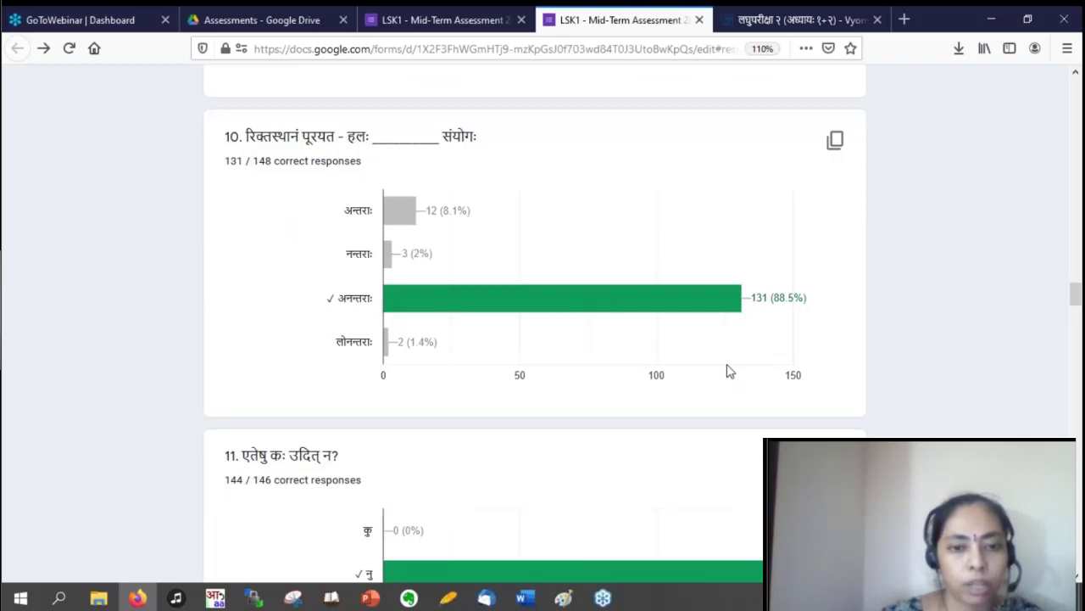
scroll(726, 364, "down", 3)
scroll(727, 364, "down", 2)
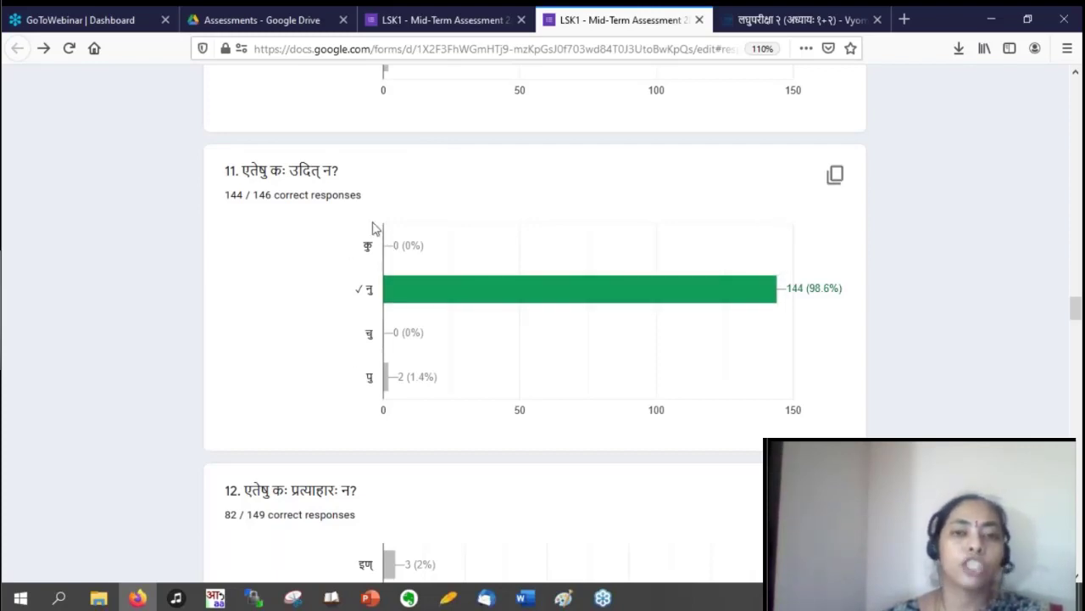
- Switch to the 255-response form's question 12 chart (162 of 255 correct)
left_click(441, 19)
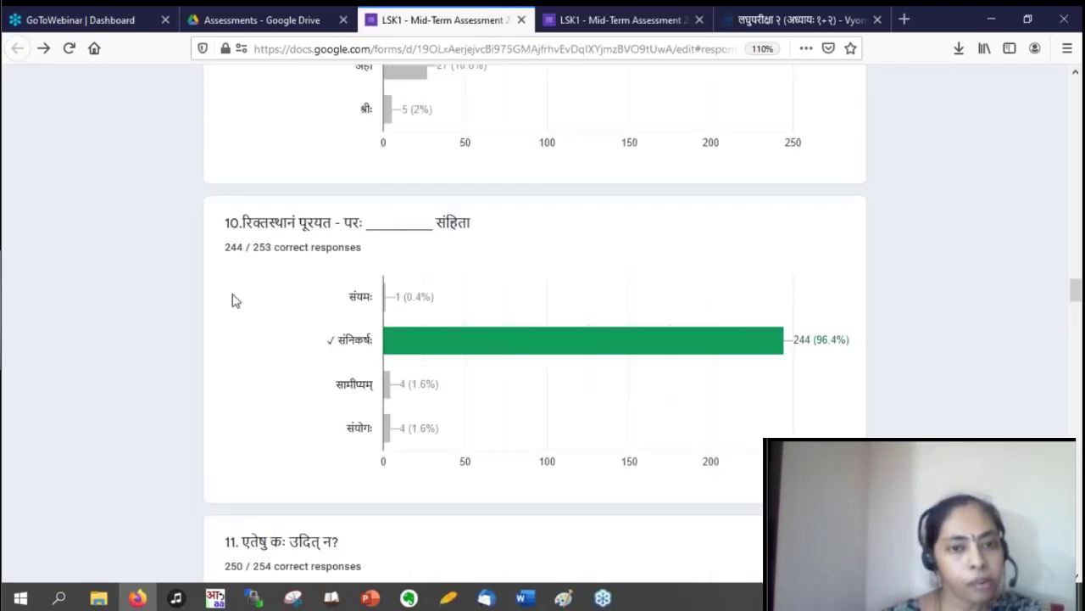
scroll(339, 297, "down", 2)
scroll(339, 297, "down", 3)
scroll(355, 279, "down", 1)
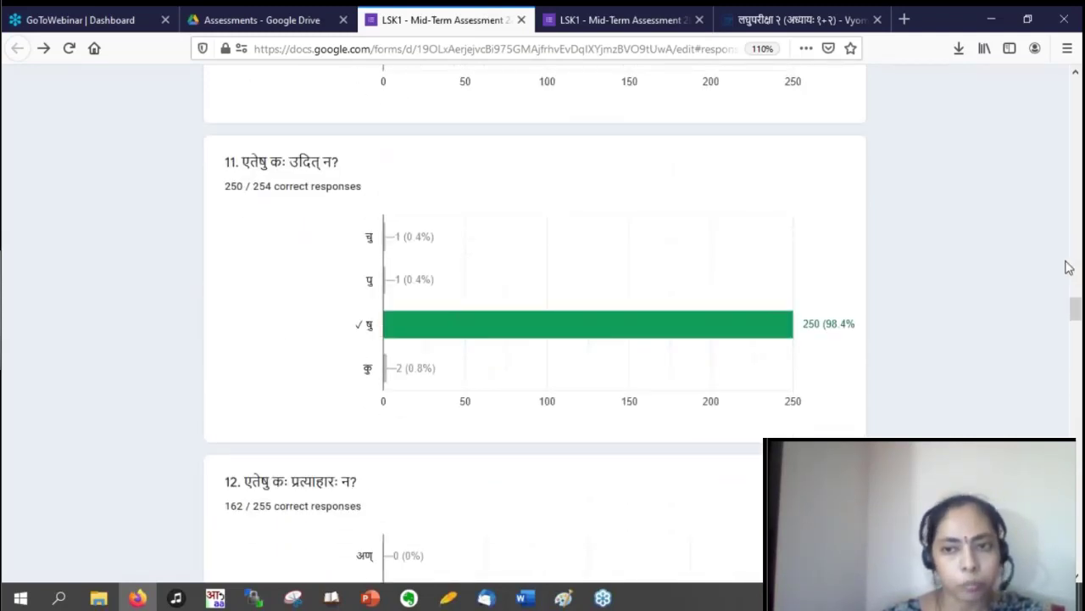
mouse_move(789, 324)
scroll(786, 342, "down", 3)
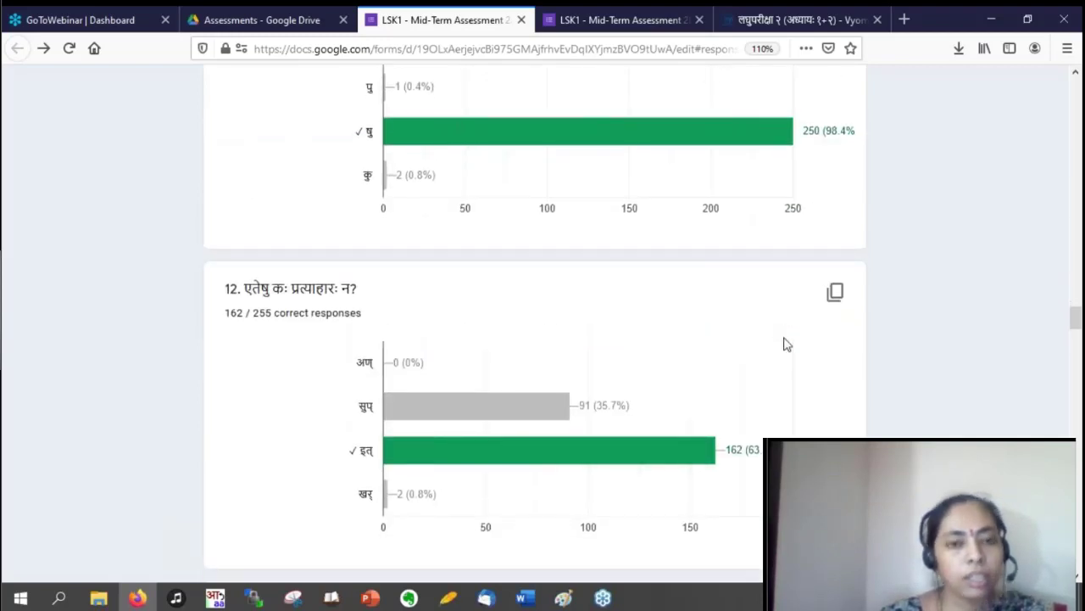
scroll(786, 343, "down", 1)
scroll(786, 342, "down", 3)
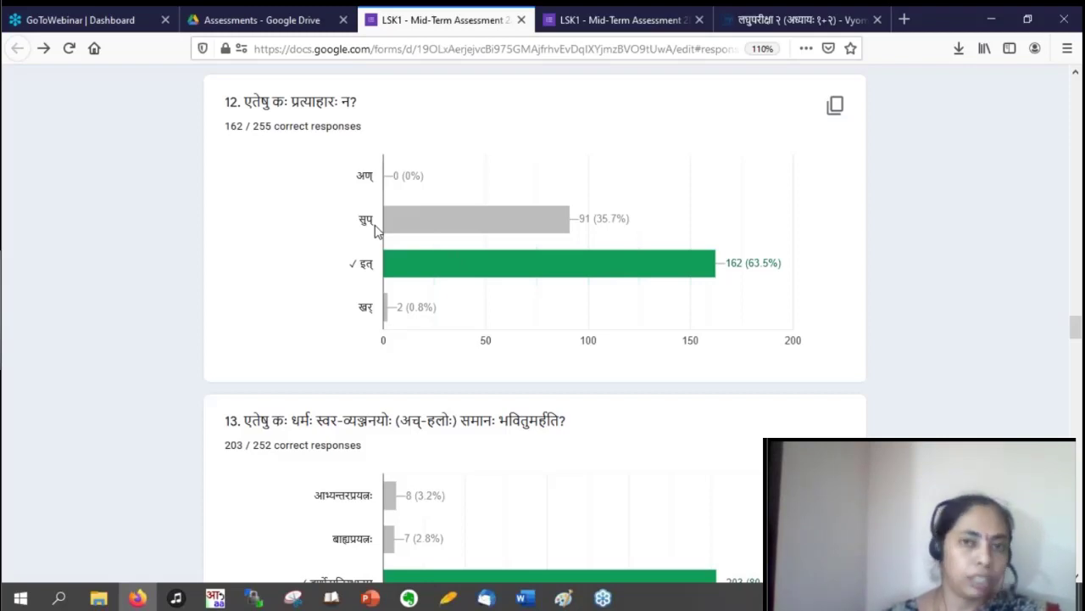
- Load ashtadhyayi.com in a new tab and go to its प्रत्याहारावली page
left_click(906, 21)
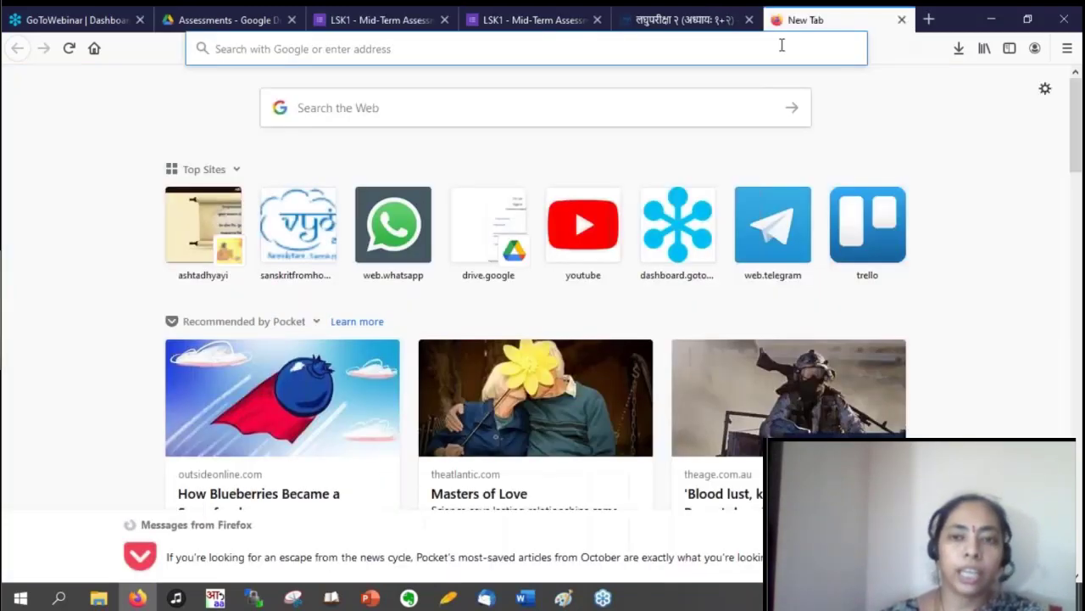
type("ashta")
key("Return")
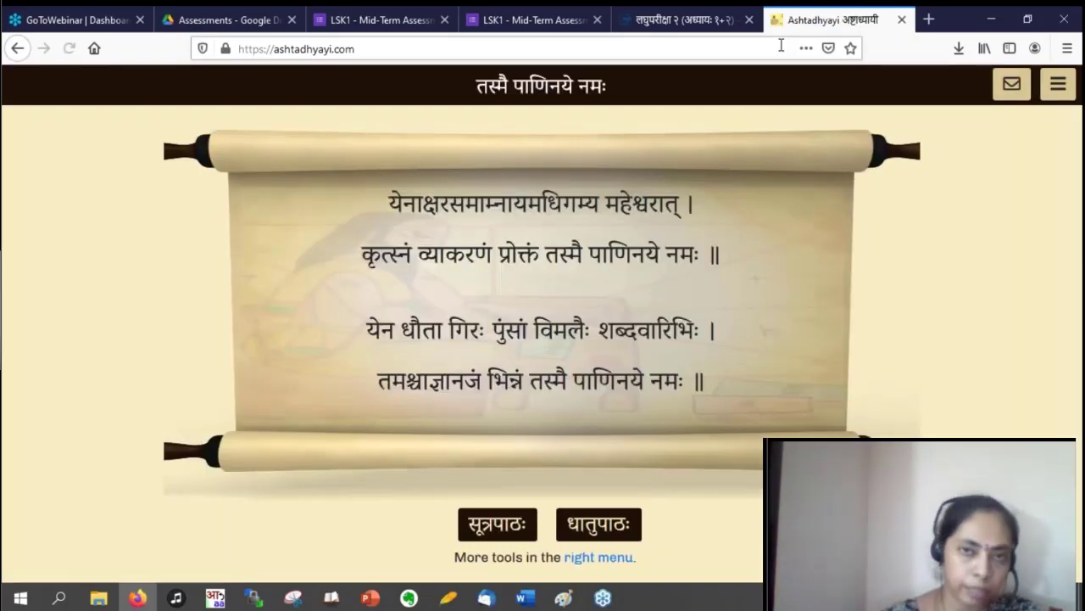
left_click(1056, 85)
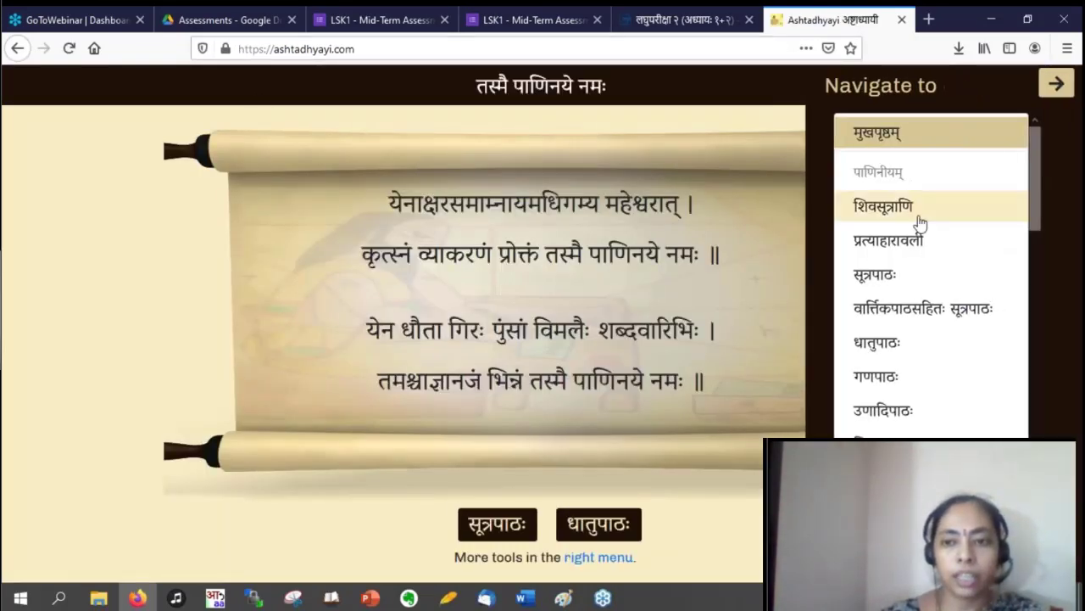
left_click(889, 241)
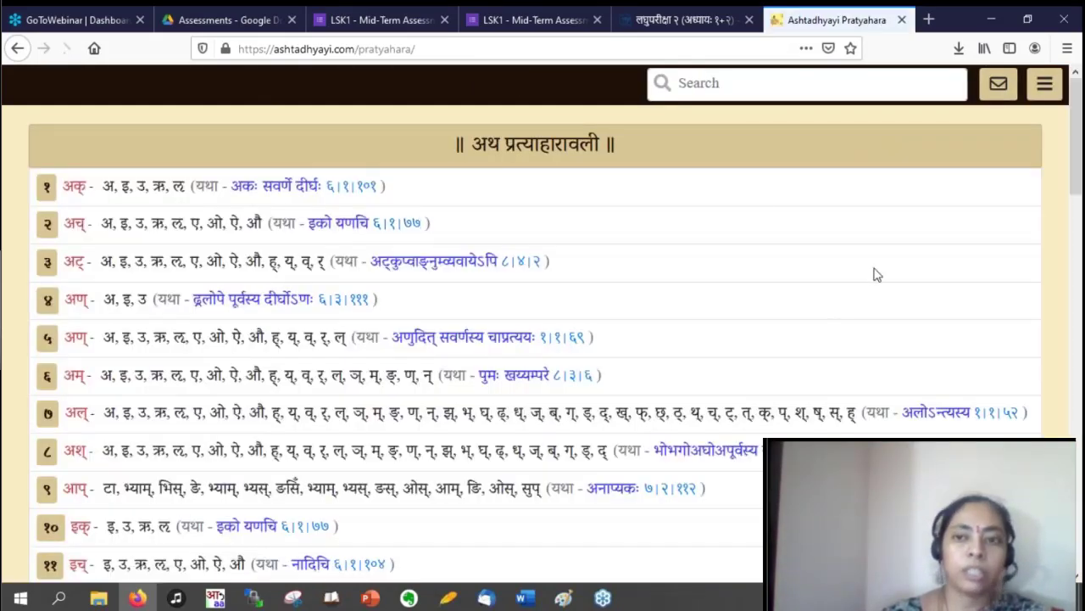
scroll(827, 288, "down", 4)
scroll(827, 269, "down", 4)
scroll(827, 269, "down", 5)
scroll(827, 268, "down", 5)
scroll(827, 269, "down", 5)
scroll(827, 269, "down", 5)
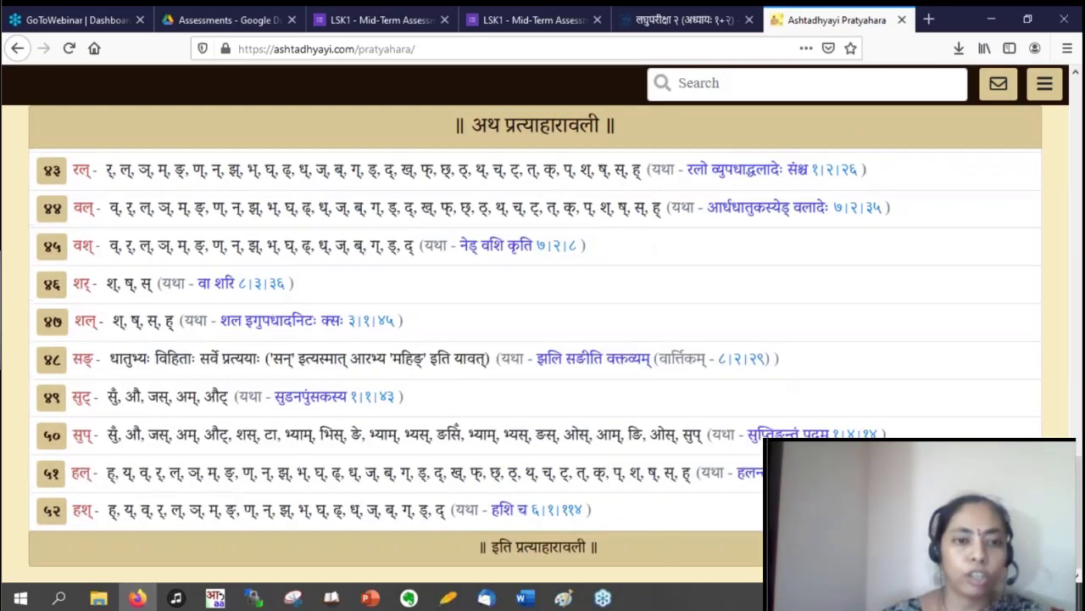
scroll(532, 463, "up", 3)
scroll(532, 463, "up", 2)
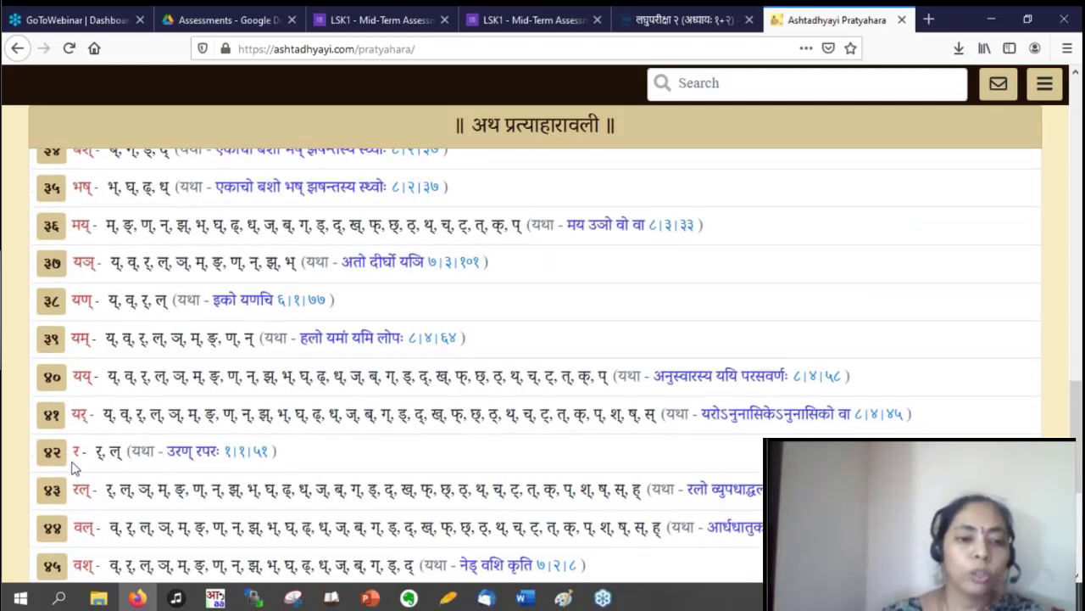
scroll(74, 467, "down", 3)
scroll(81, 382, "down", 3)
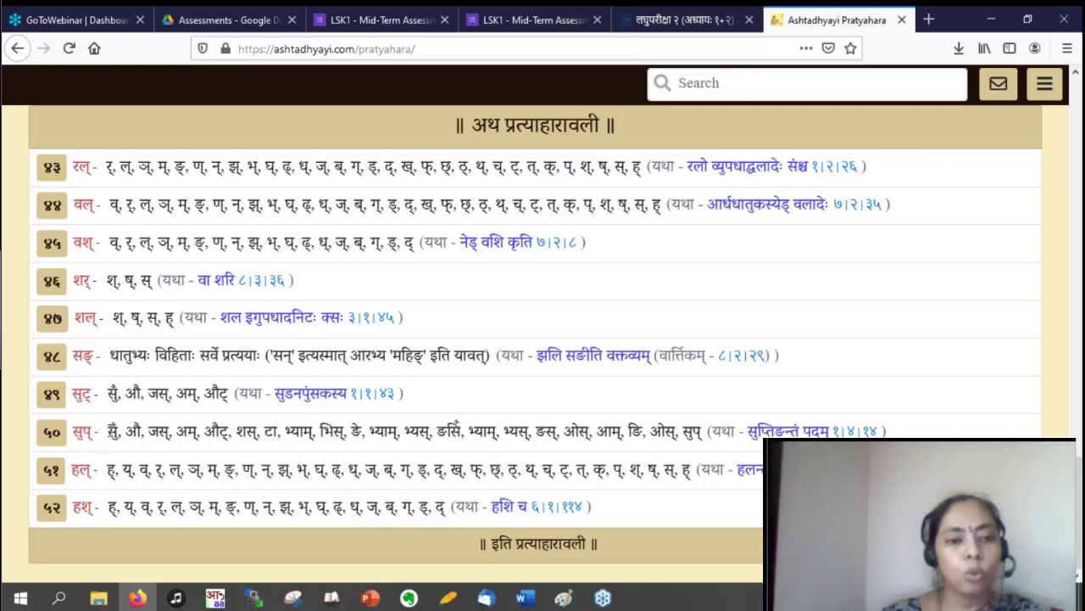
- Highlight the सुप् and तिङ् pratyahara members, marking महिङ्'s final letter, then return to the second form's results
left_click_drag(107, 431, 708, 440)
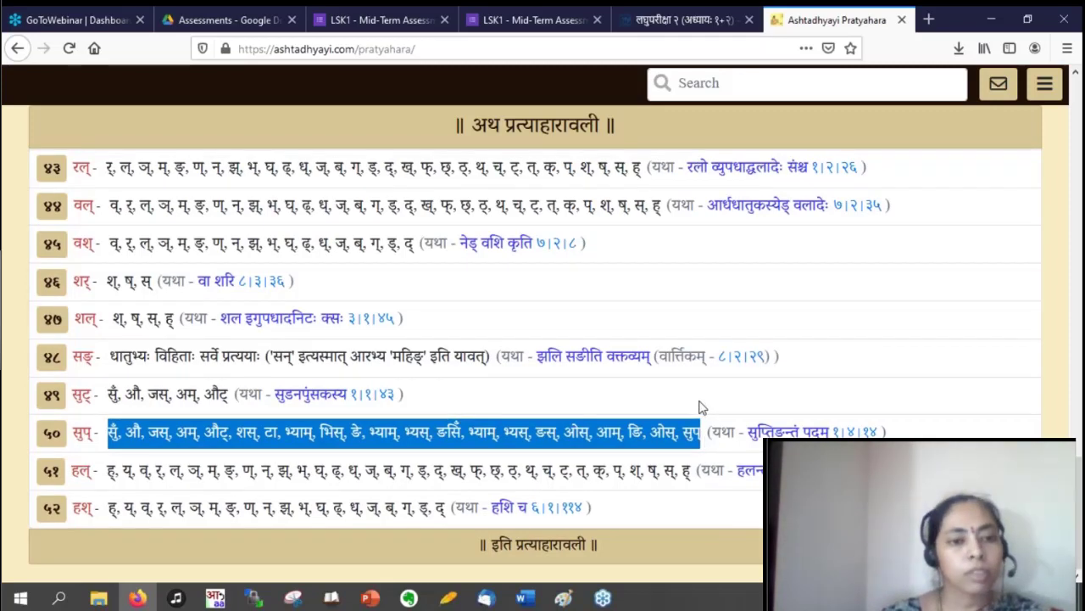
scroll(708, 434, "up", 5)
scroll(709, 434, "up", 5)
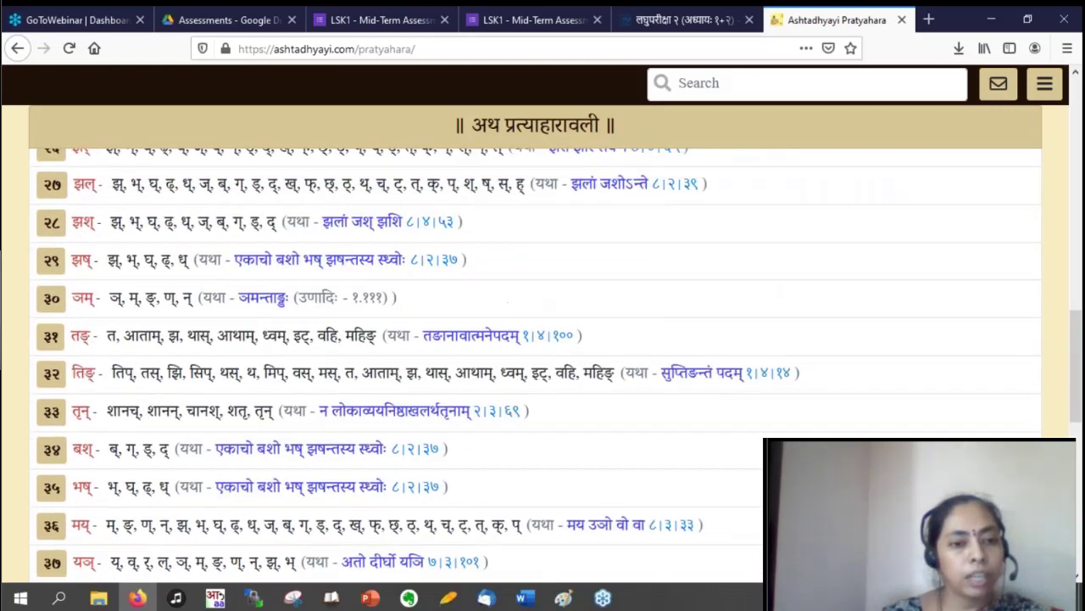
scroll(709, 434, "up", 3)
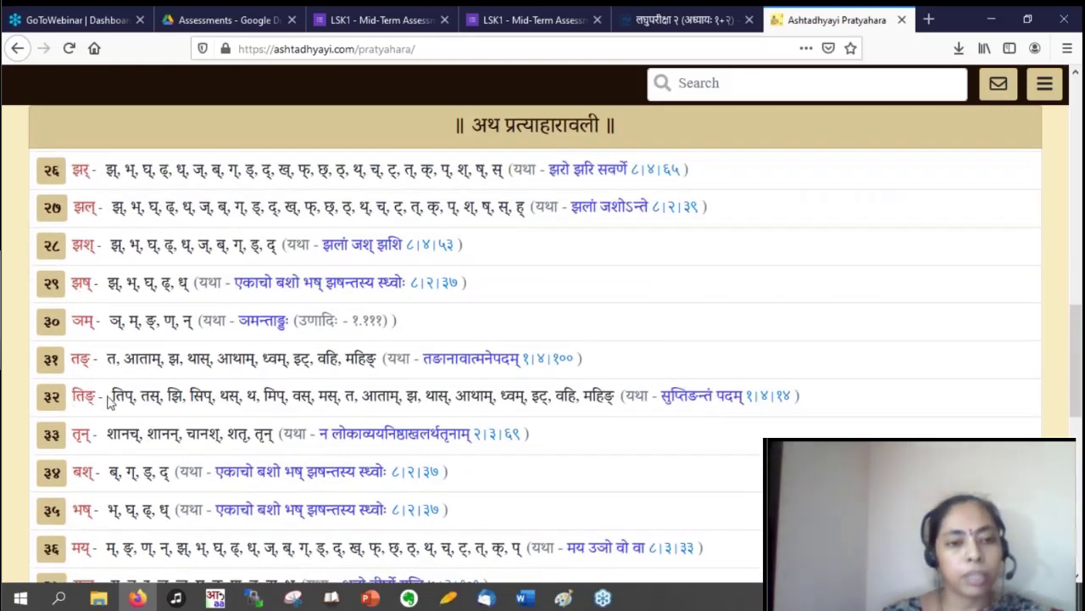
left_click_drag(110, 396, 619, 396)
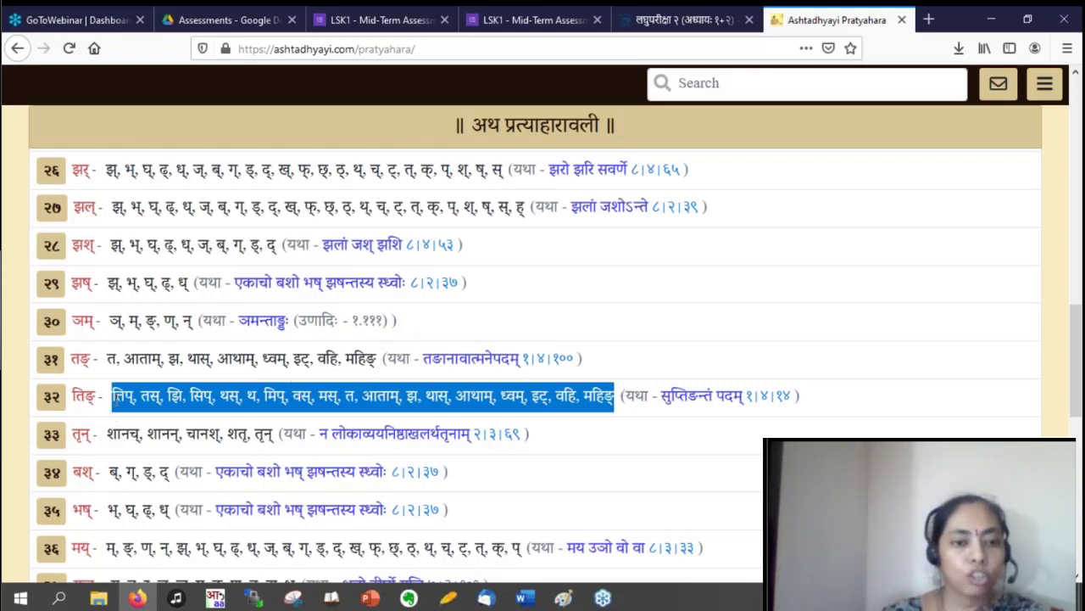
left_click(431, 365)
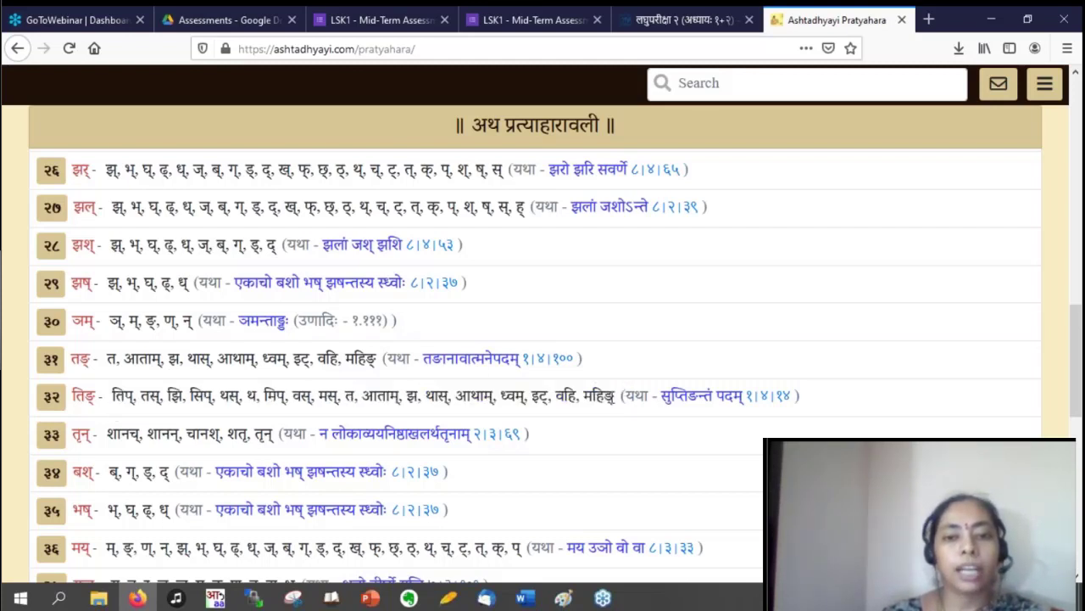
left_click_drag(614, 397, 606, 397)
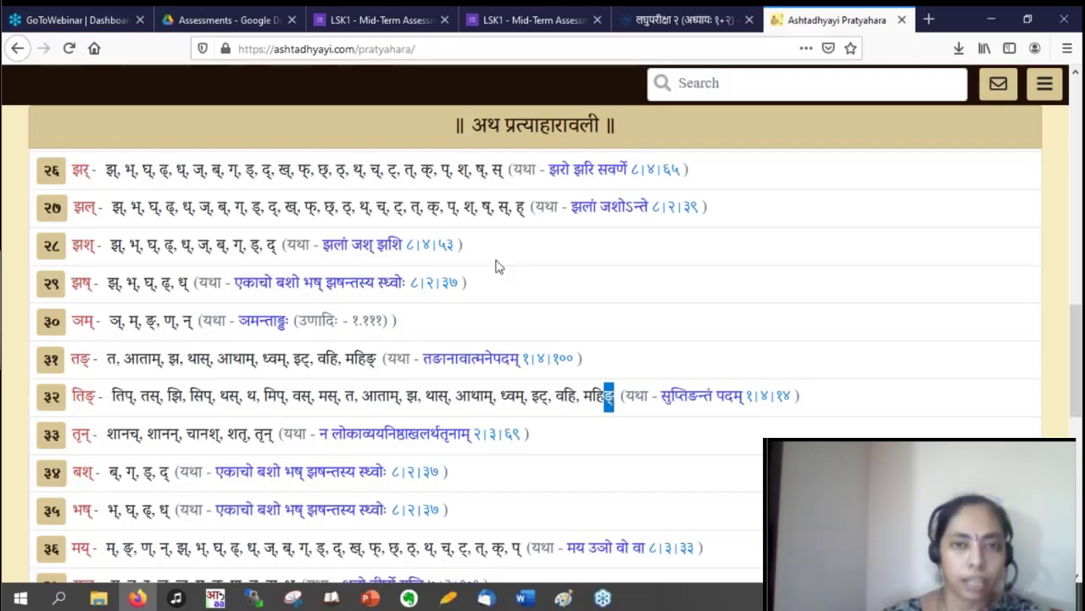
left_click(526, 19)
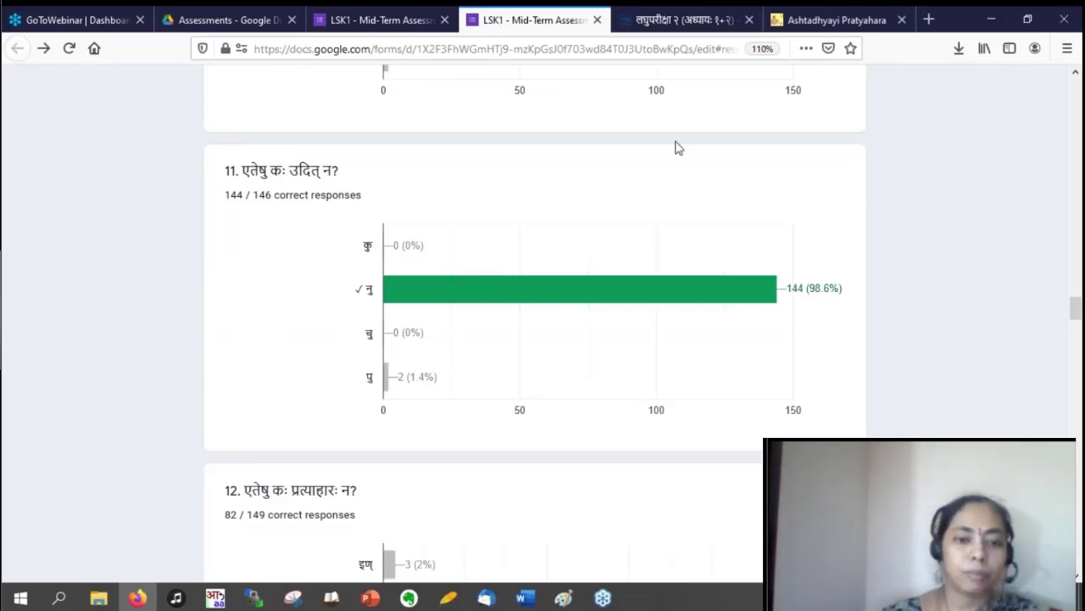
scroll(657, 374, "down", 3)
scroll(657, 373, "down", 2)
scroll(658, 374, "down", 1)
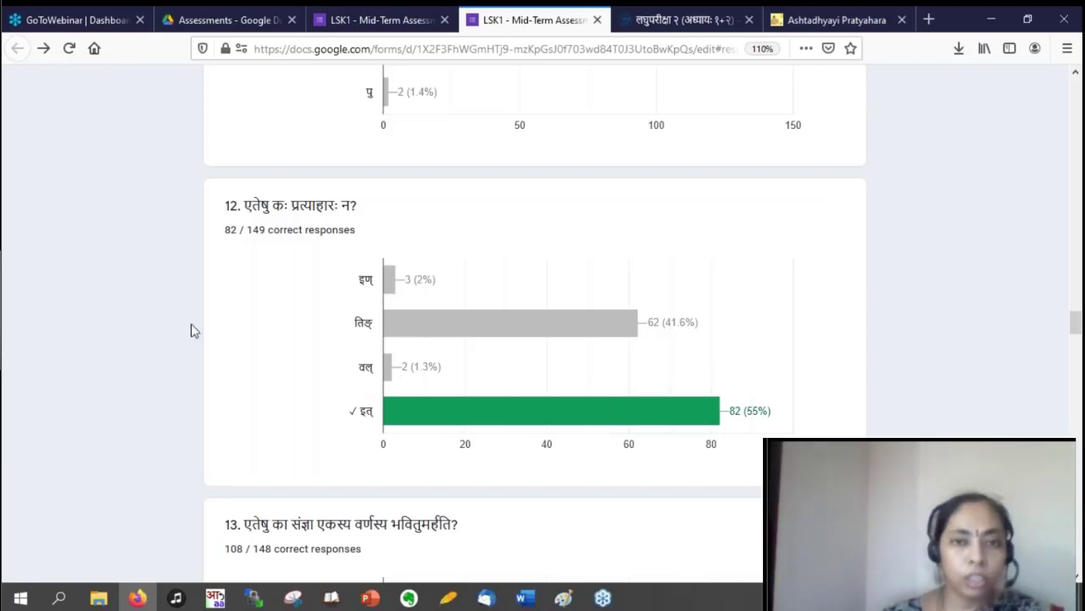
mouse_move(333, 429)
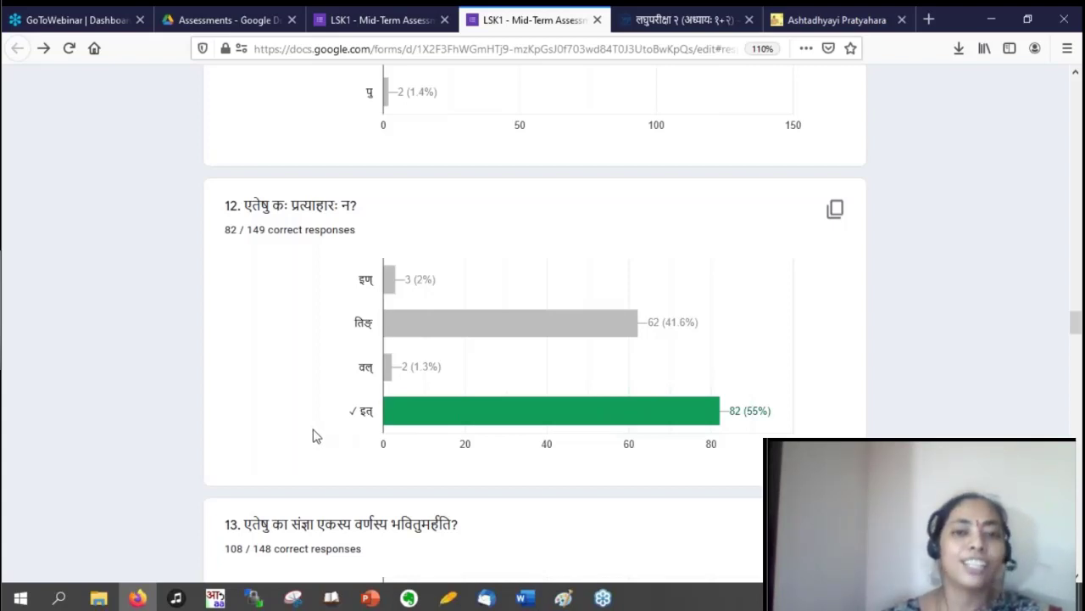
- View question 12 in the first mid-term form, then go back to the second form's results
left_click(381, 20)
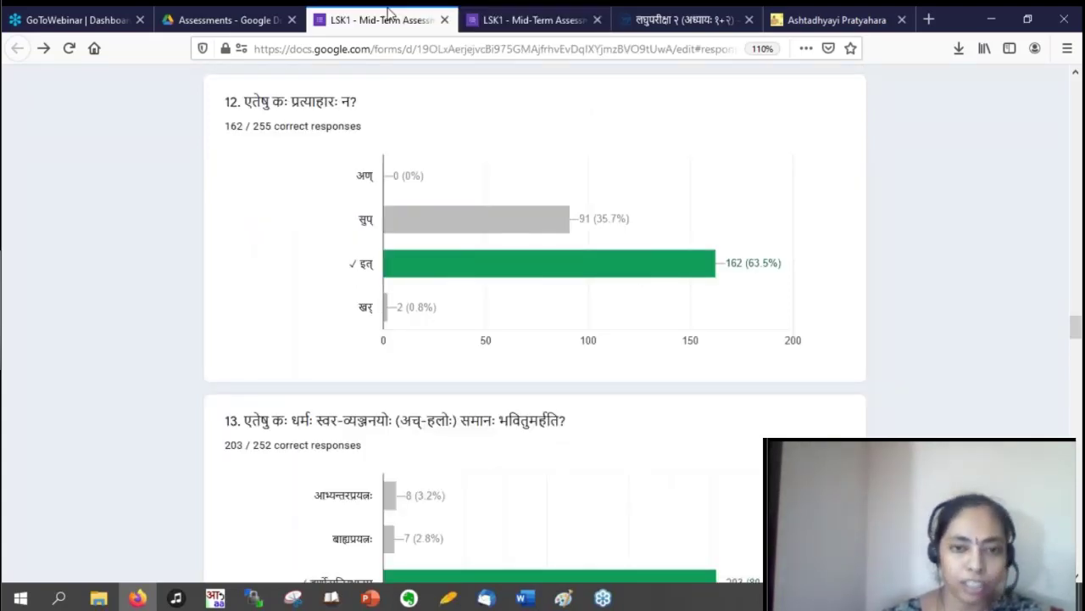
scroll(763, 347, "down", 2)
scroll(763, 339, "up", 3)
scroll(736, 287, "up", 1)
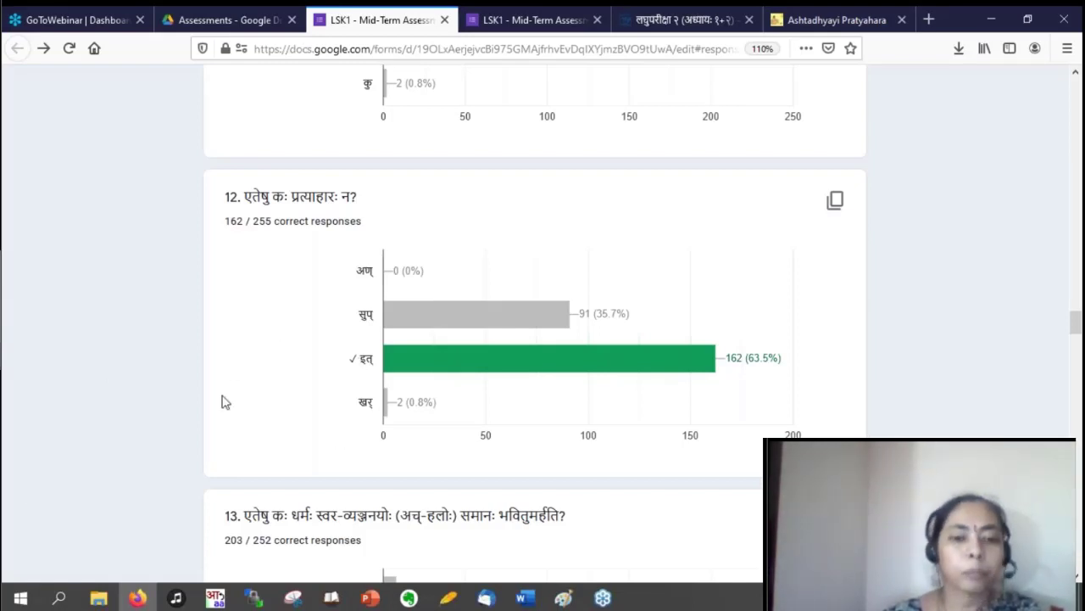
scroll(743, 288, "down", 3)
left_click(544, 10)
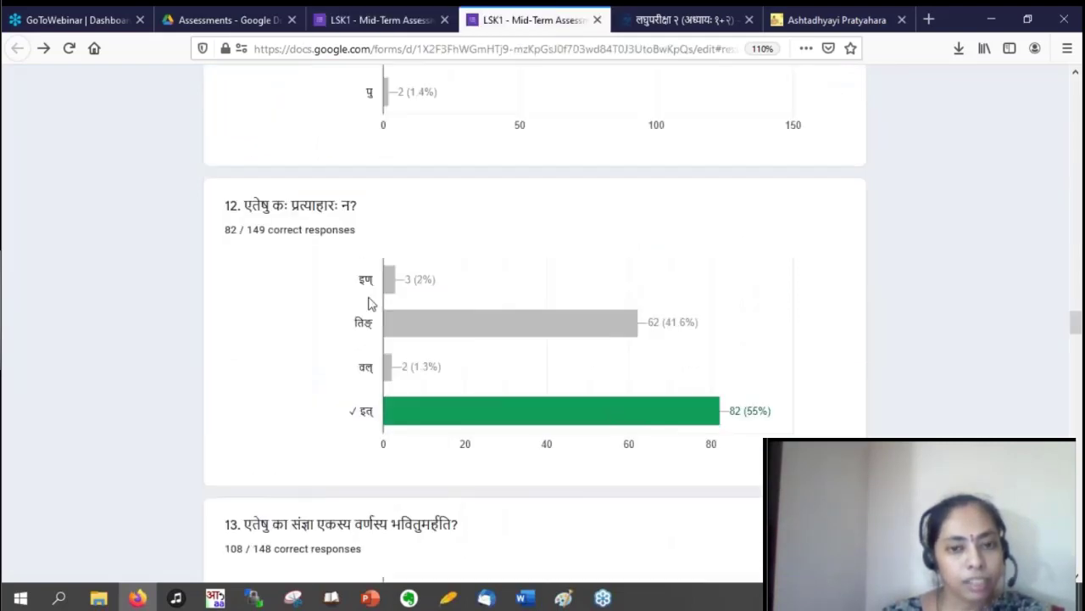
scroll(765, 339, "down", 3)
scroll(765, 339, "down", 1)
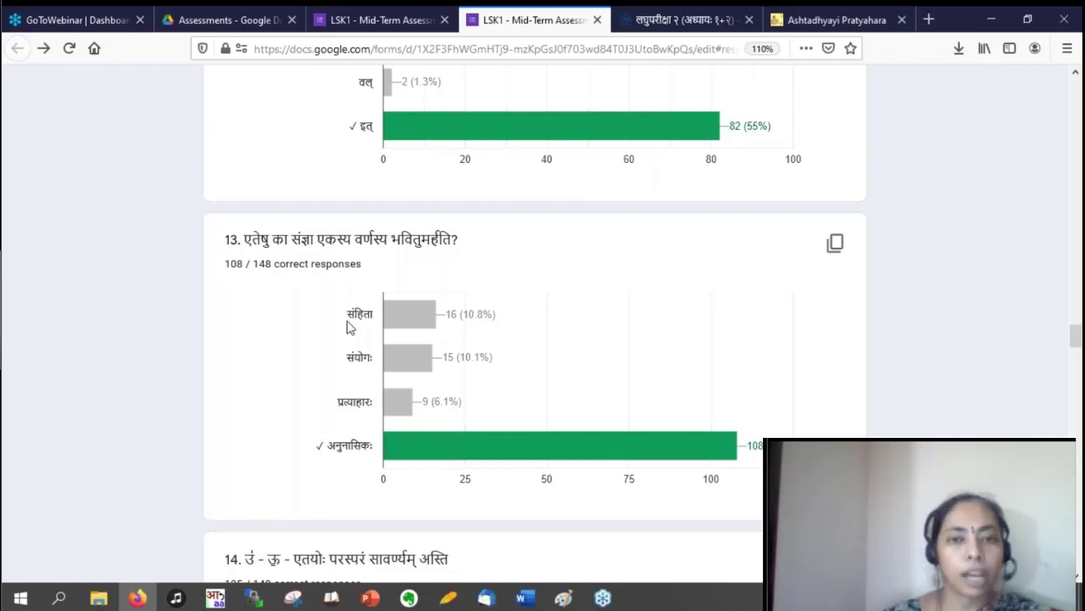
- Show the first form's question 13 chart: 203 of 252 correct chose वर्णोत्पत्तिस्थानम्
left_click(382, 19)
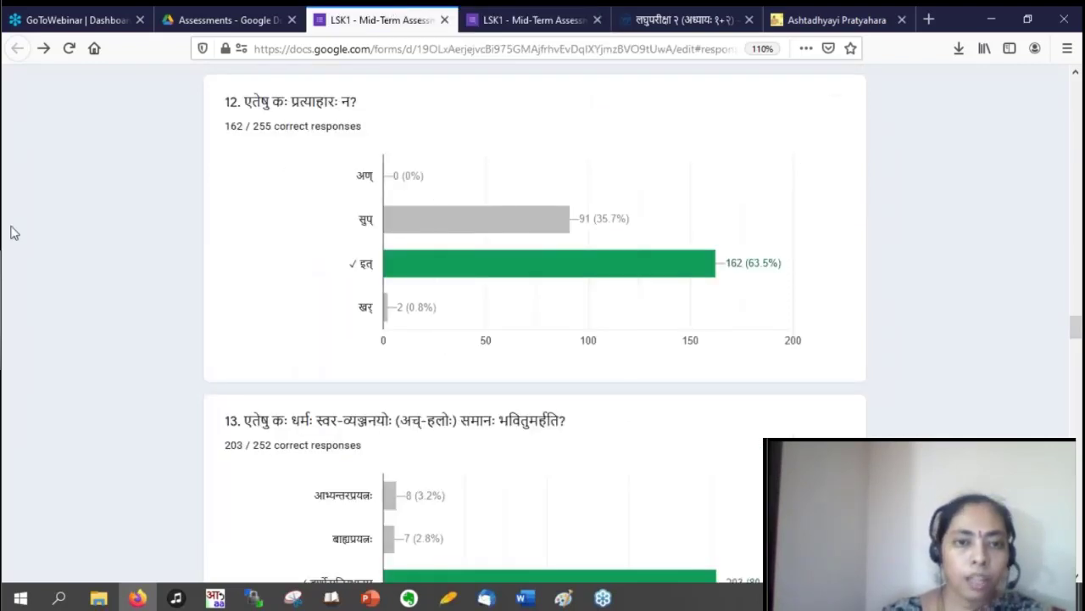
scroll(663, 363, "down", 1)
scroll(663, 363, "down", 4)
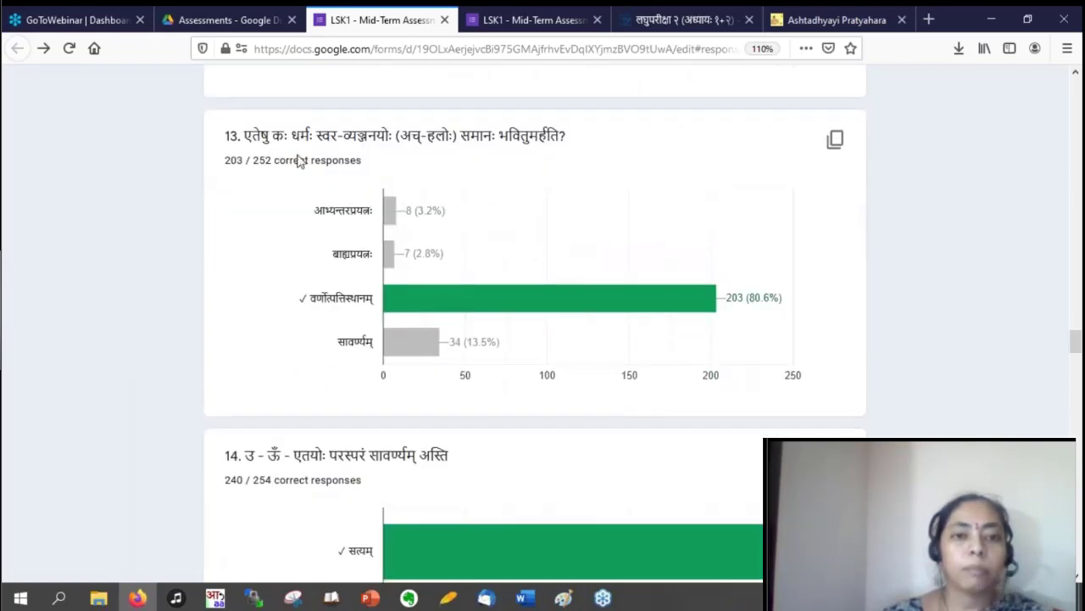
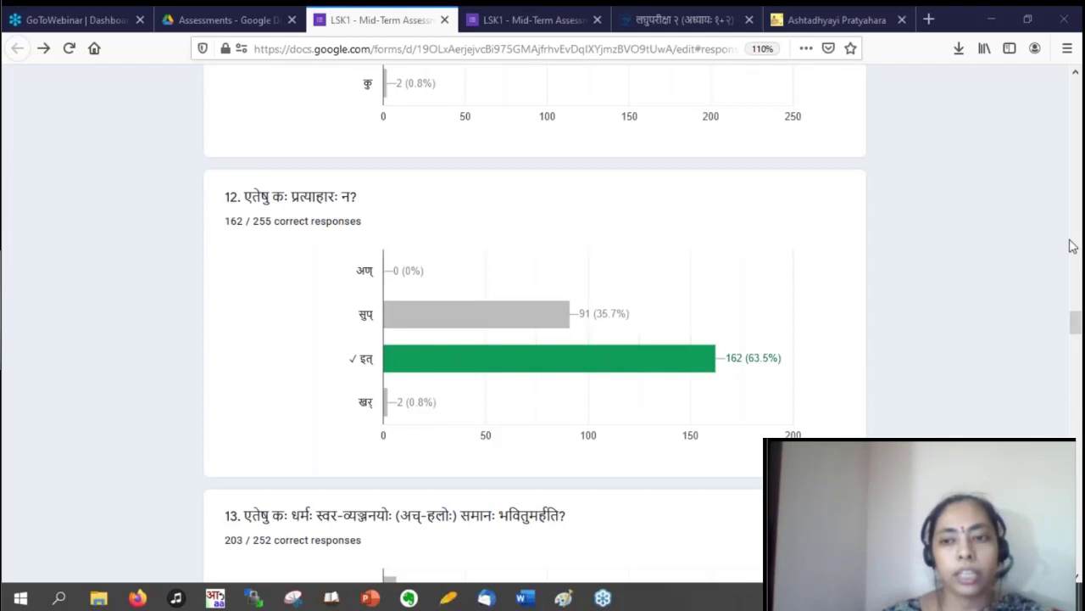
- Handwrite a two-line pen note (२, अ) beside question 12, then erase all annotations
key("ctrl+2")
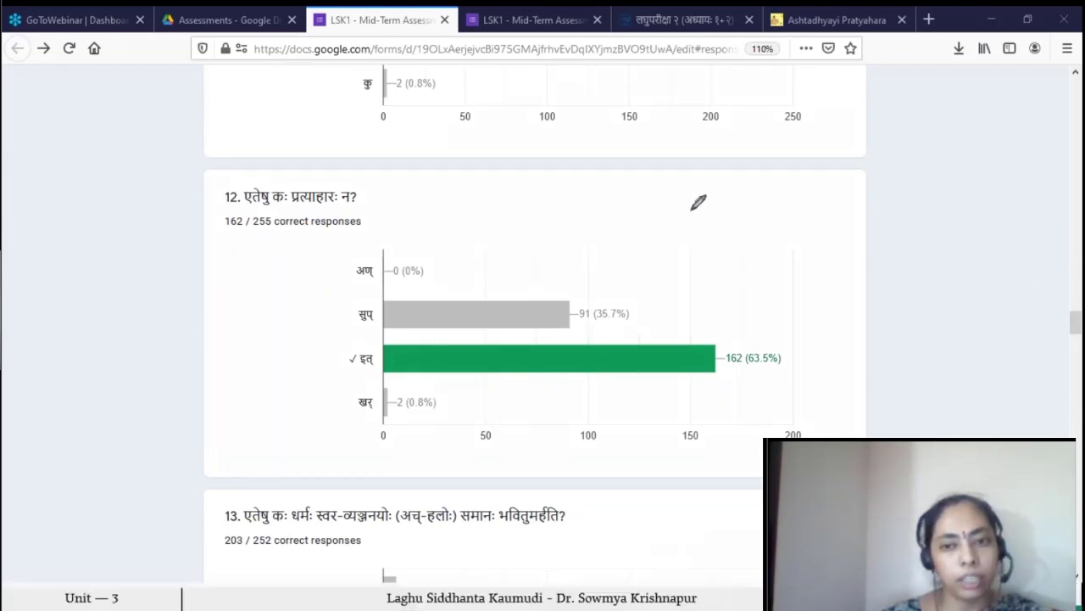
mouse_move(631, 202)
left_mouse_down()
mouse_move(642, 250)
mouse_move(697, 229)
mouse_move(749, 254)
left_mouse_up()
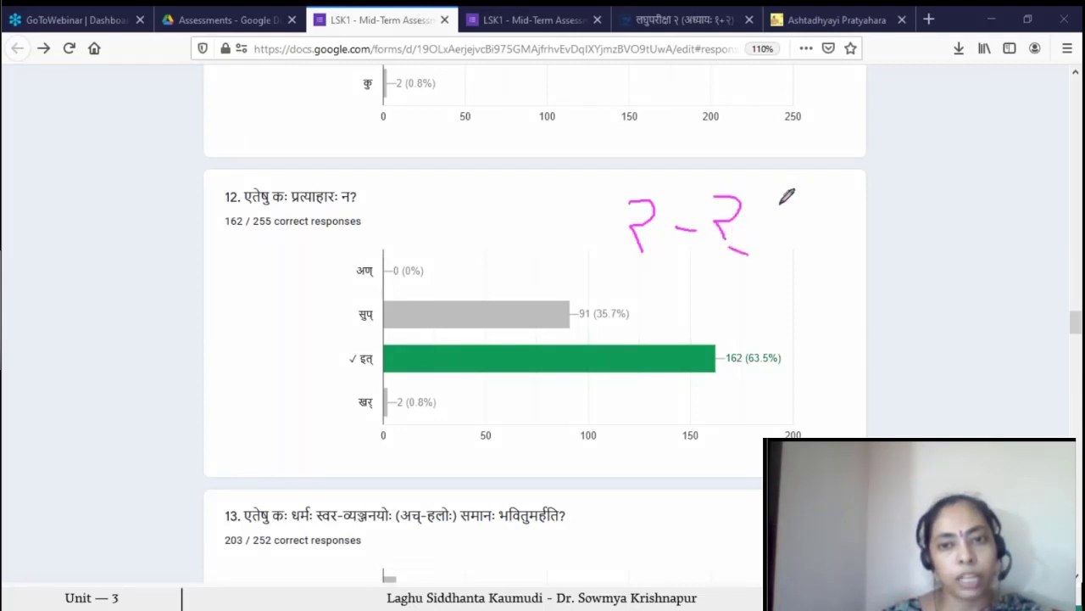
mouse_move(780, 199)
left_mouse_down()
mouse_move(771, 242)
mouse_move(818, 208)
mouse_move(820, 238)
mouse_move(835, 191)
left_mouse_up()
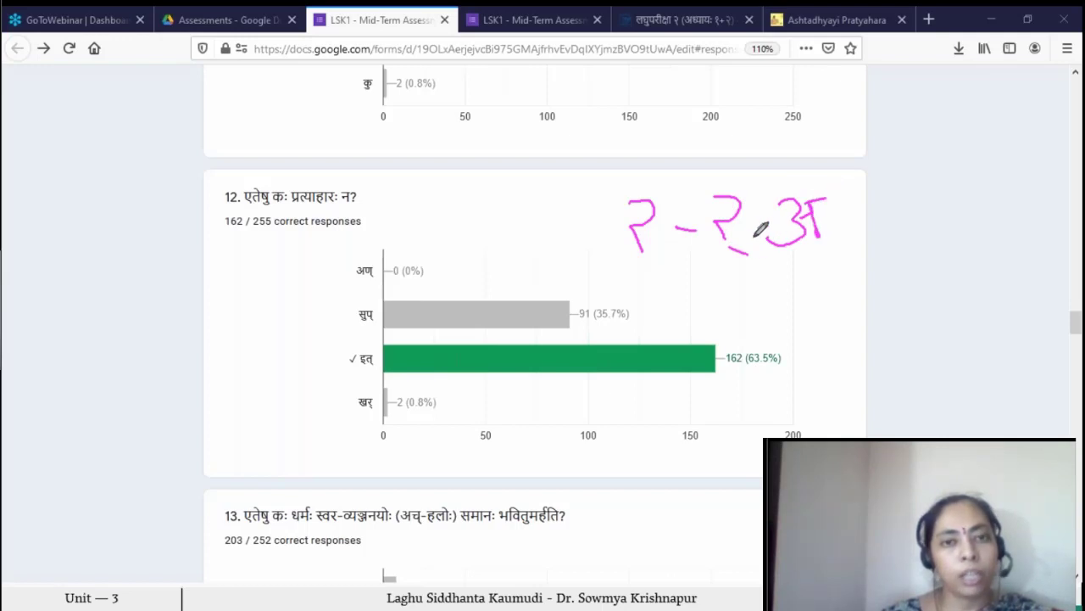
mouse_move(721, 280)
left_mouse_down()
mouse_move(737, 289)
mouse_move(750, 323)
left_mouse_up()
mouse_move(802, 269)
left_mouse_down()
mouse_move(804, 305)
mouse_move(773, 301)
mouse_move(788, 306)
mouse_move(838, 265)
mouse_move(814, 303)
mouse_move(833, 310)
left_mouse_up()
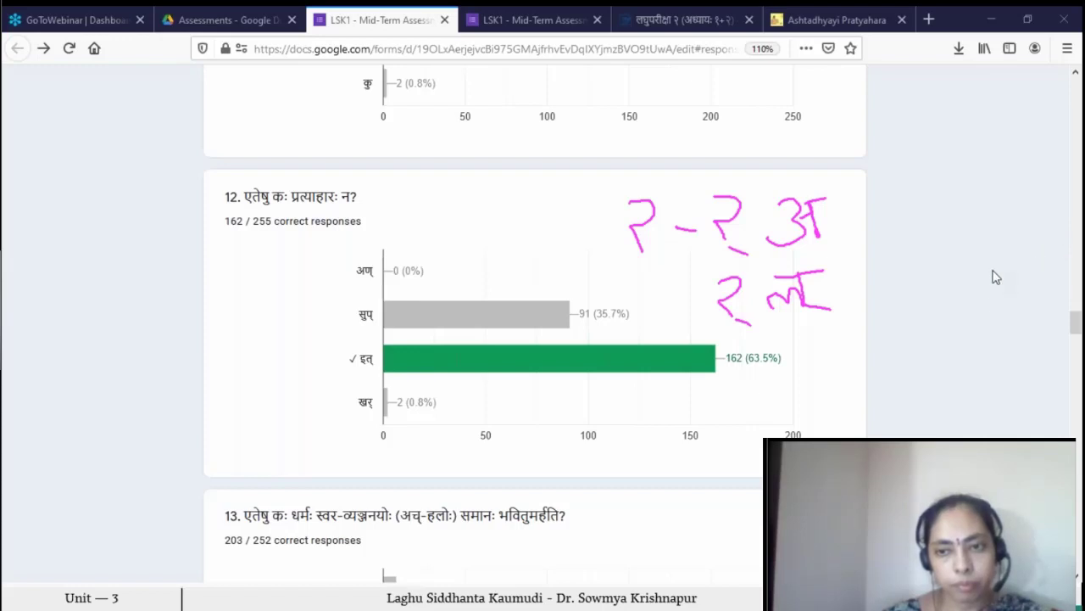
key("e")
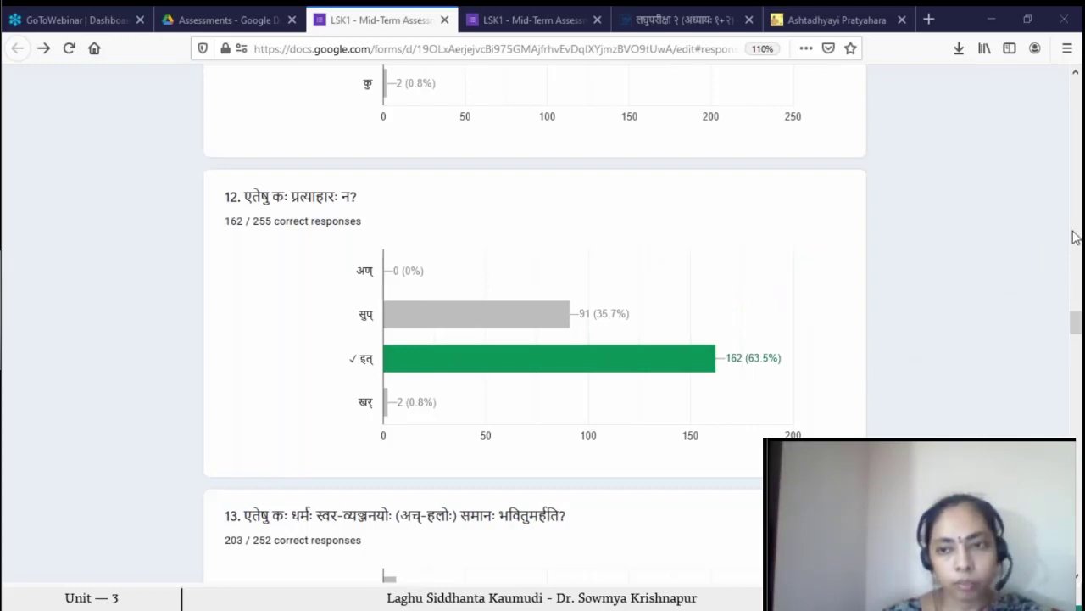
scroll(778, 413, "down", 4)
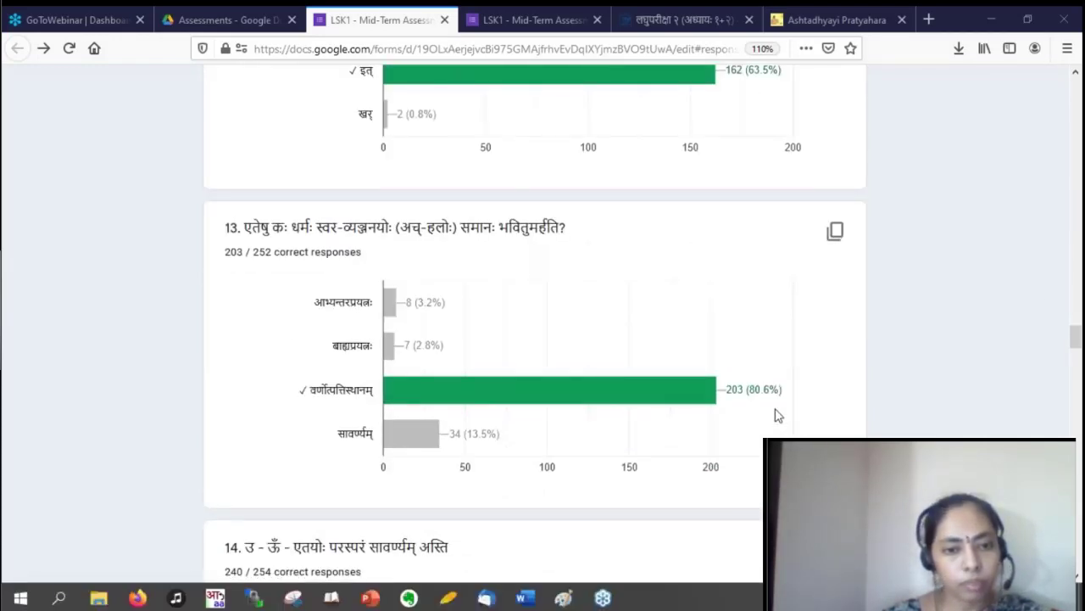
scroll(778, 414, "down", 4)
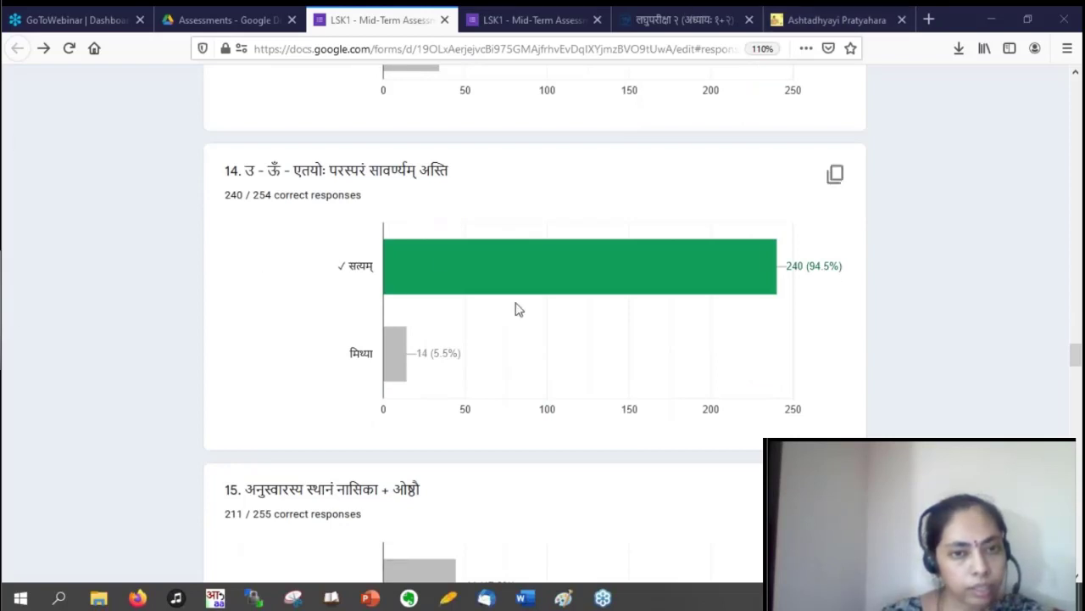
scroll(526, 360, "down", 4)
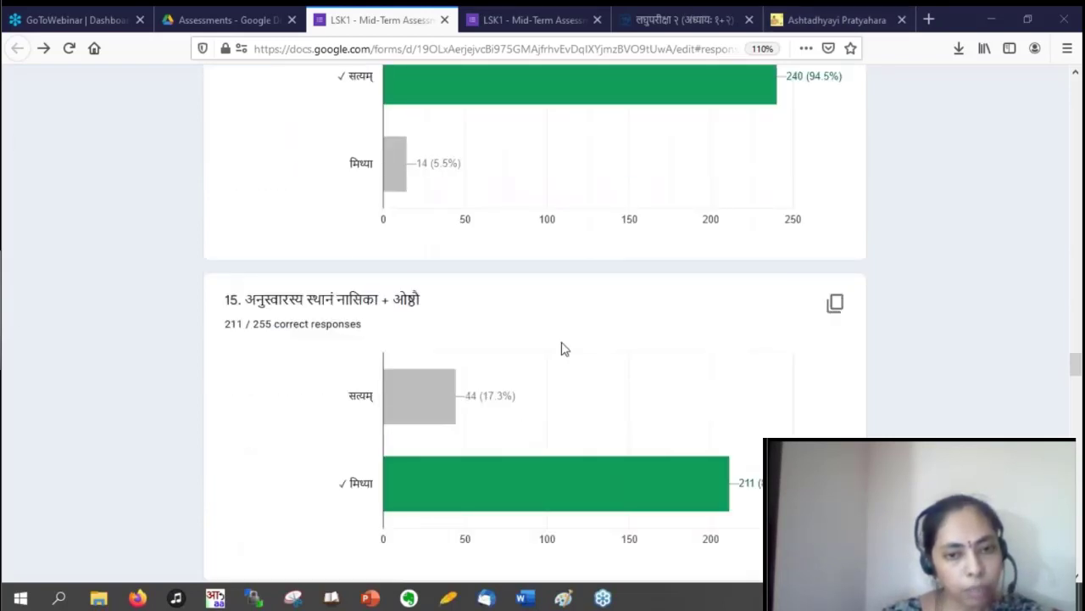
scroll(561, 343, "down", 3)
scroll(562, 343, "down", 2)
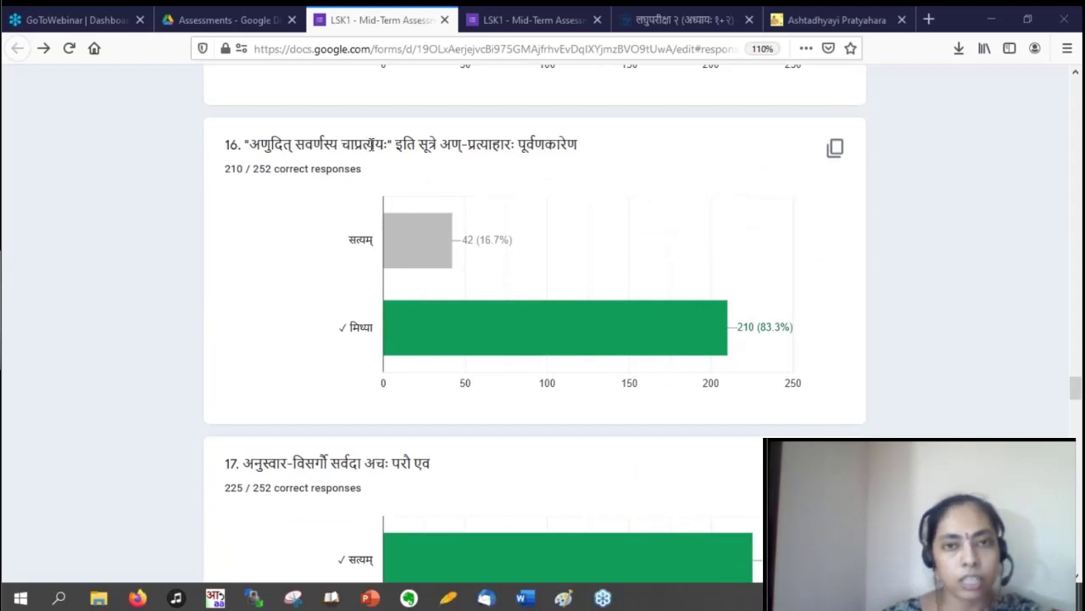
mouse_move(719, 302)
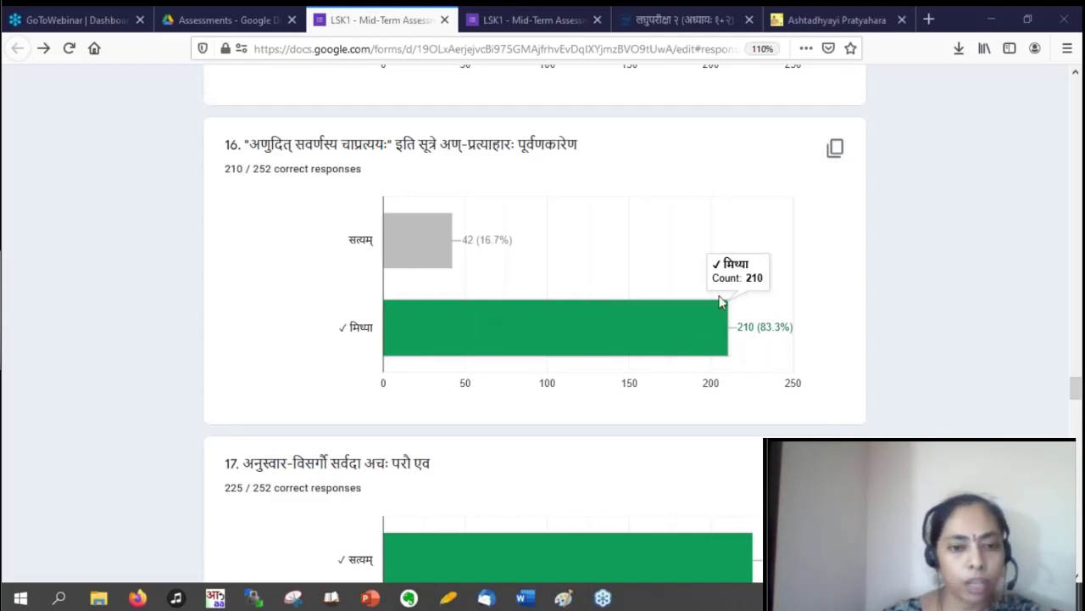
scroll(722, 301, "down", 3)
scroll(722, 256, "down", 2)
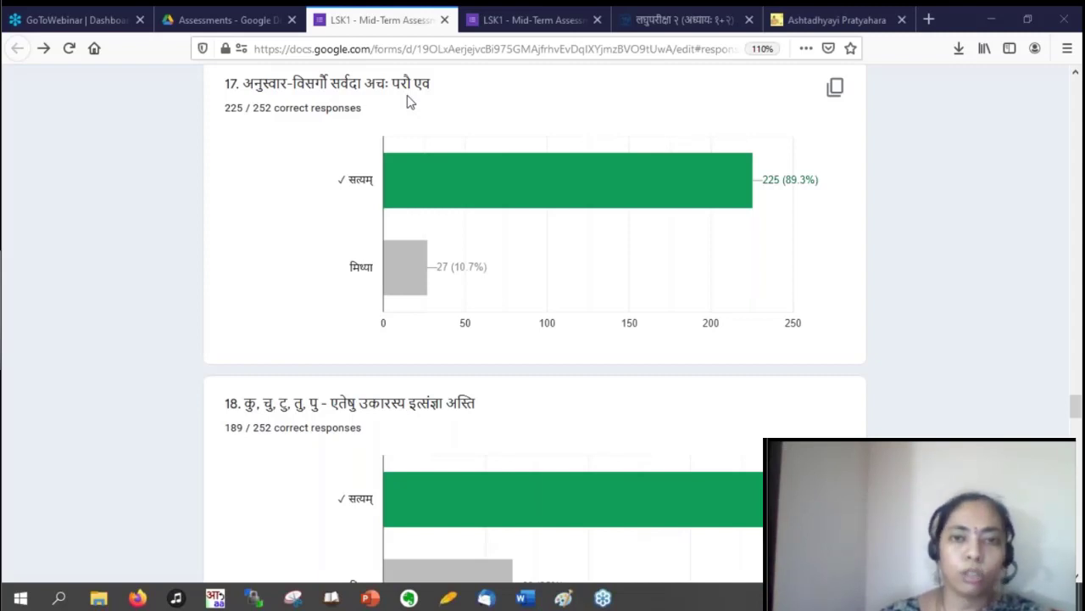
scroll(681, 303, "down", 1)
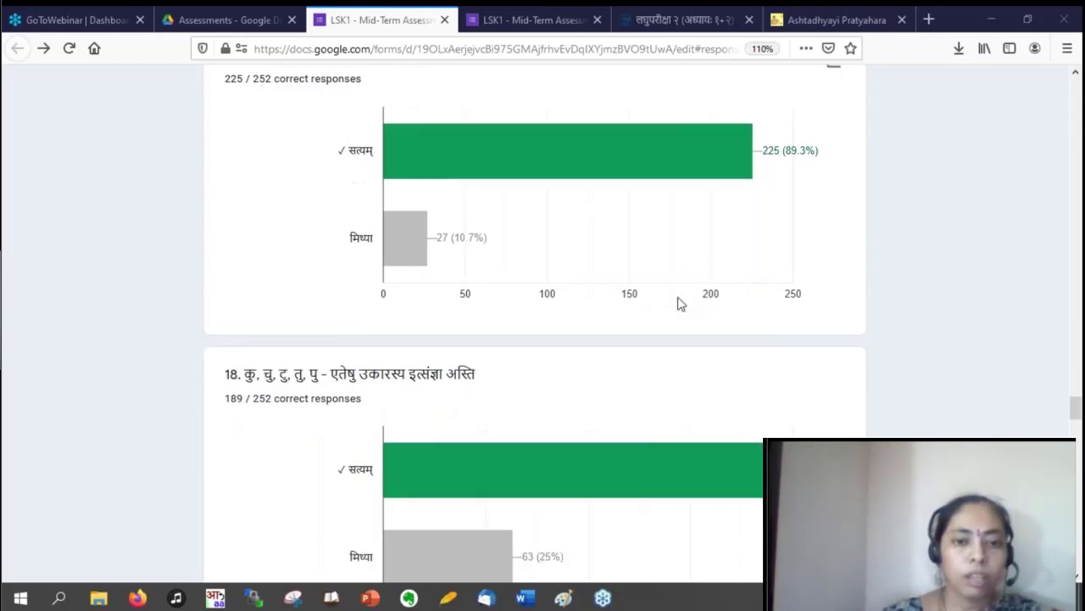
scroll(681, 302, "down", 2)
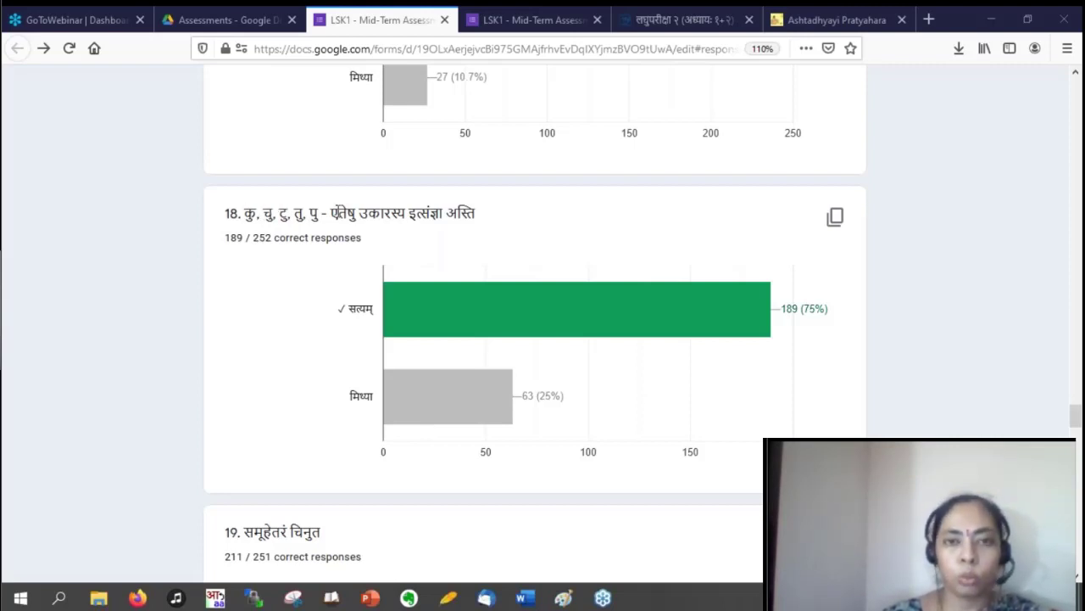
- Switch to the other LSK1 mid-term assessment's response summary tab
key("ctrl+Tab")
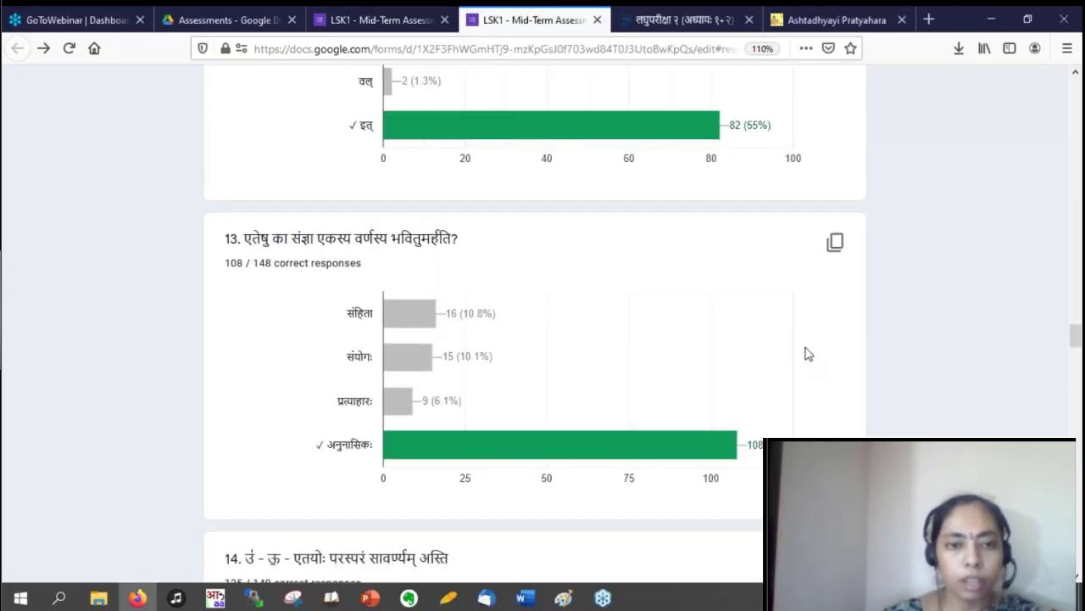
scroll(808, 354, "down", 5)
scroll(808, 354, "down", 5)
scroll(808, 354, "down", 5)
scroll(808, 354, "down", 3)
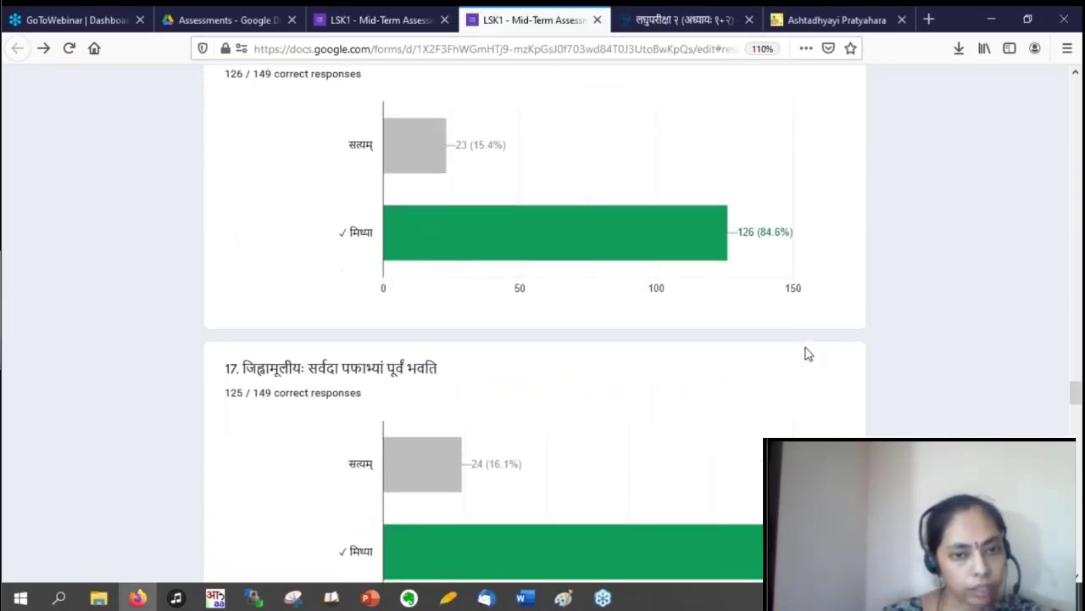
scroll(808, 354, "down", 5)
scroll(808, 353, "down", 4)
scroll(808, 354, "up", 4)
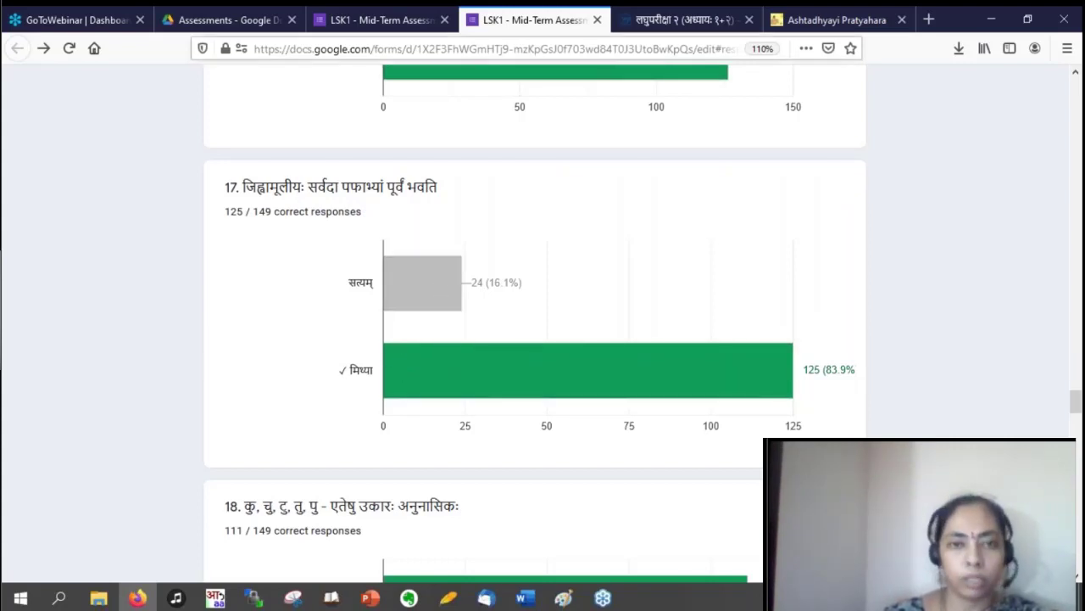
scroll(619, 310, "down", 1)
scroll(622, 312, "down", 4)
scroll(621, 313, "down", 3)
scroll(621, 313, "up", 3)
scroll(568, 373, "up", 1)
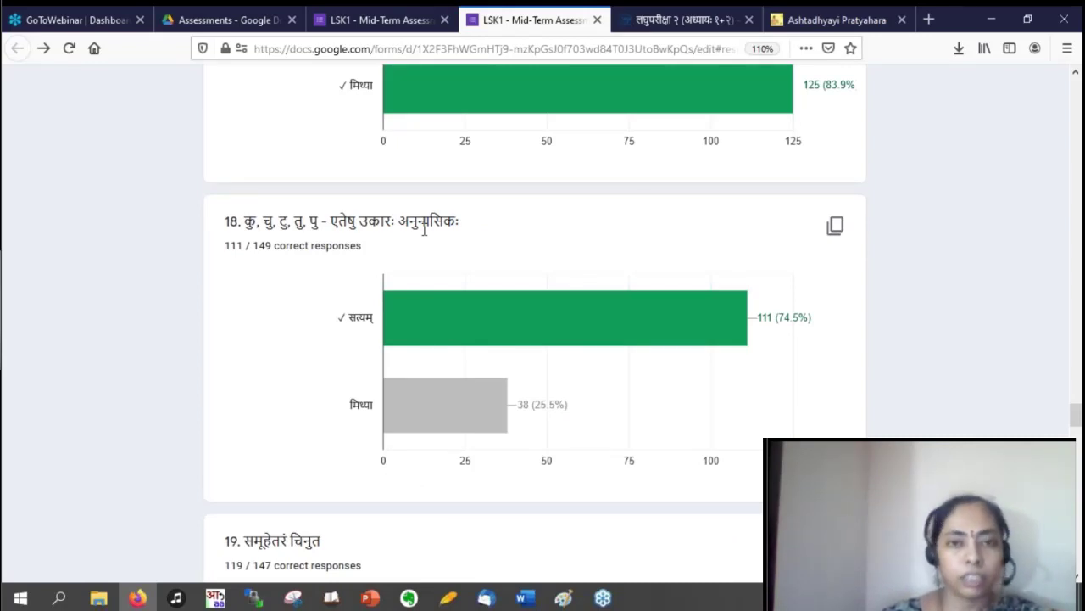
scroll(735, 368, "down", 3)
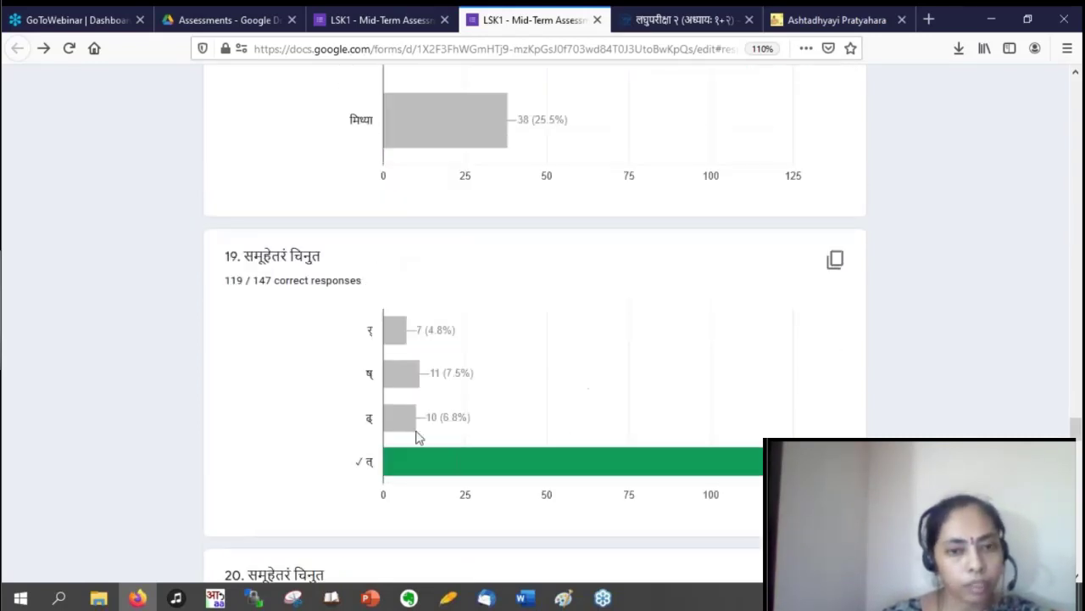
scroll(754, 373, "down", 3)
scroll(529, 258, "down", 2)
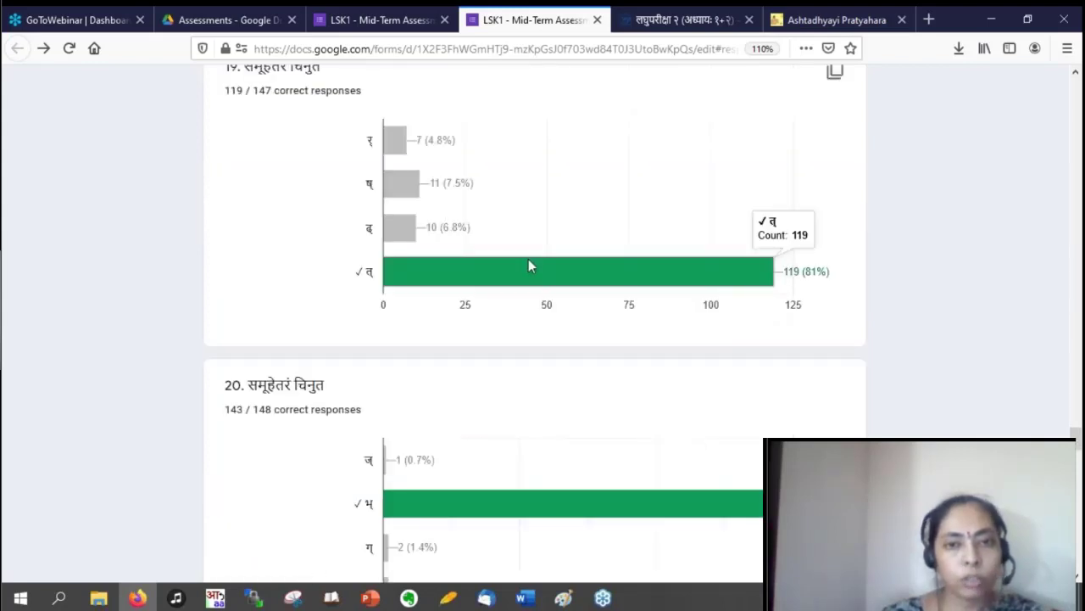
scroll(594, 326, "down", 4)
scroll(684, 333, "down", 4)
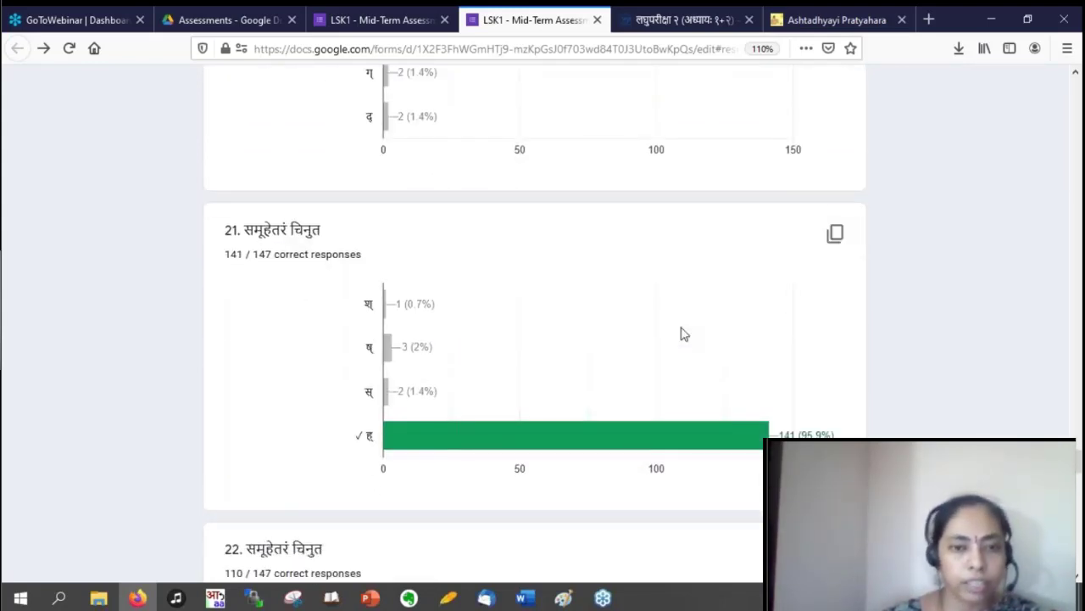
scroll(677, 352, "up", 5)
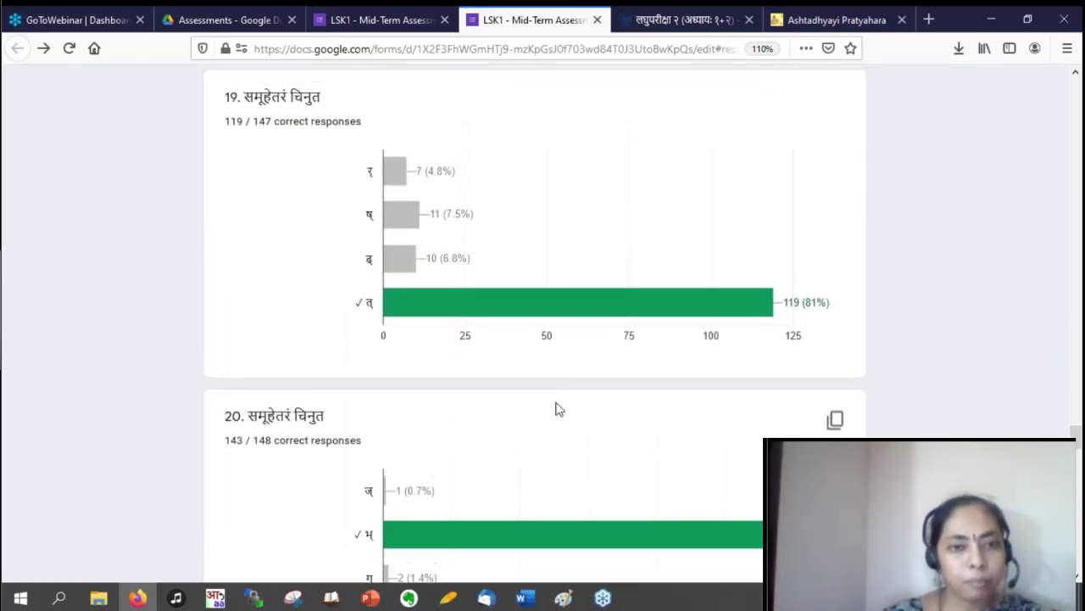
scroll(557, 407, "up", 2)
scroll(546, 339, "down", 4)
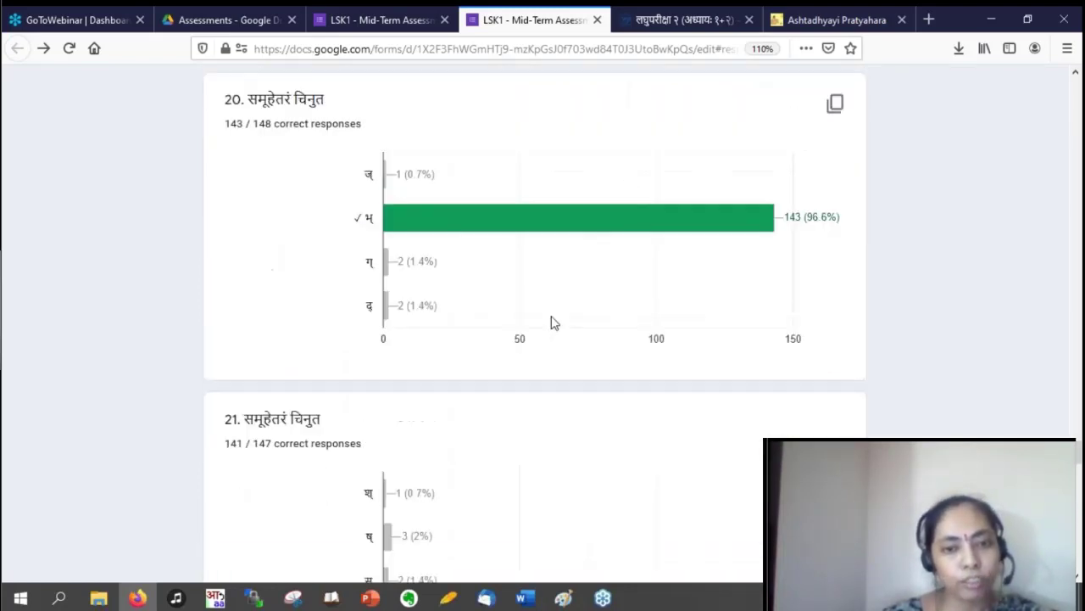
scroll(545, 322, "down", 3)
scroll(545, 307, "down", 3)
scroll(546, 306, "down", 4)
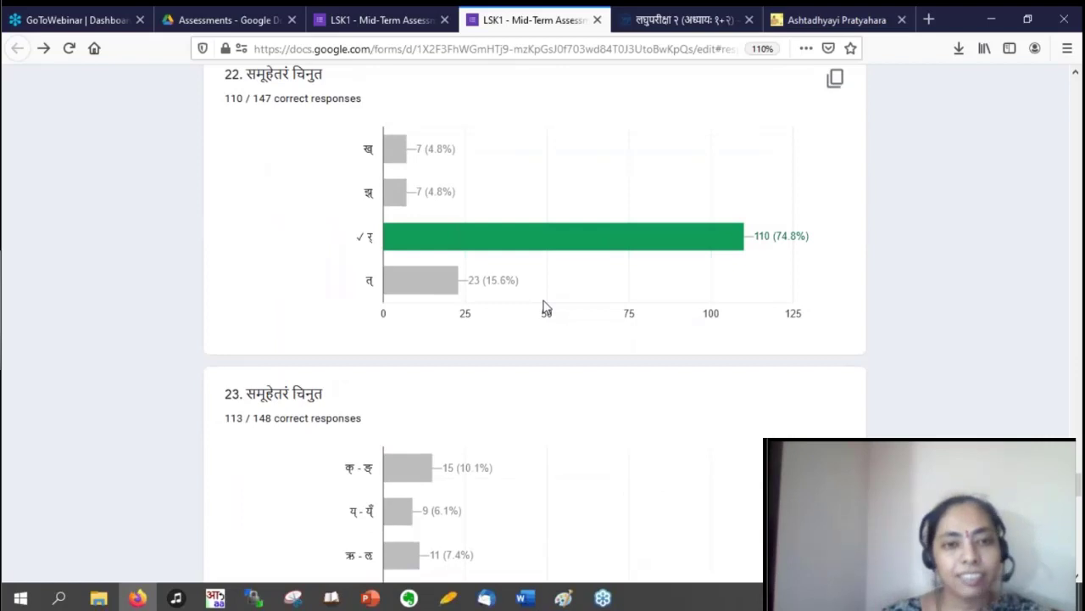
scroll(609, 338, "down", 2)
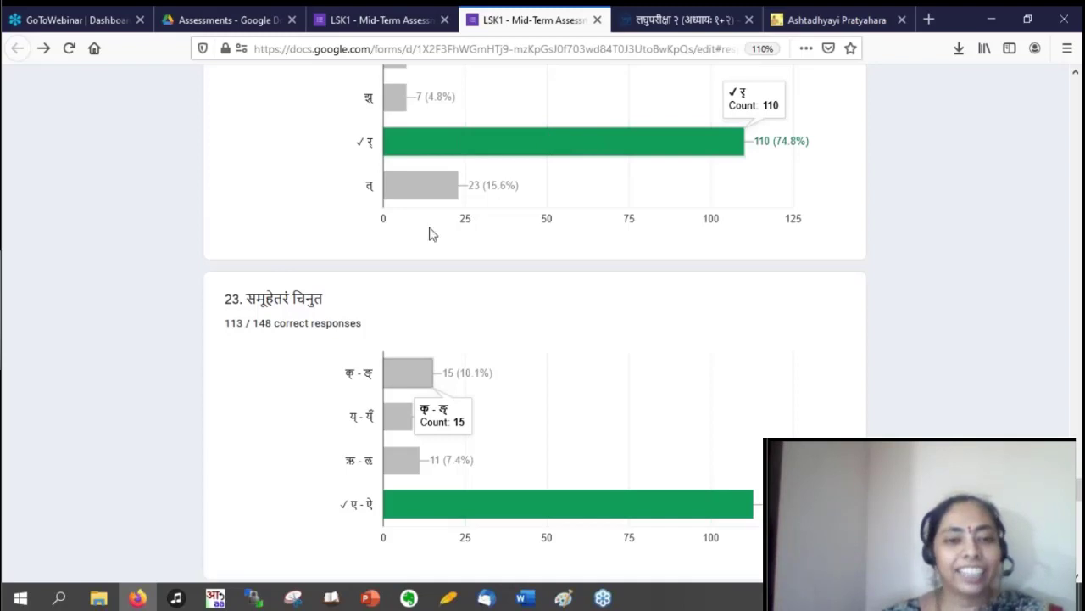
scroll(521, 233, "down", 4)
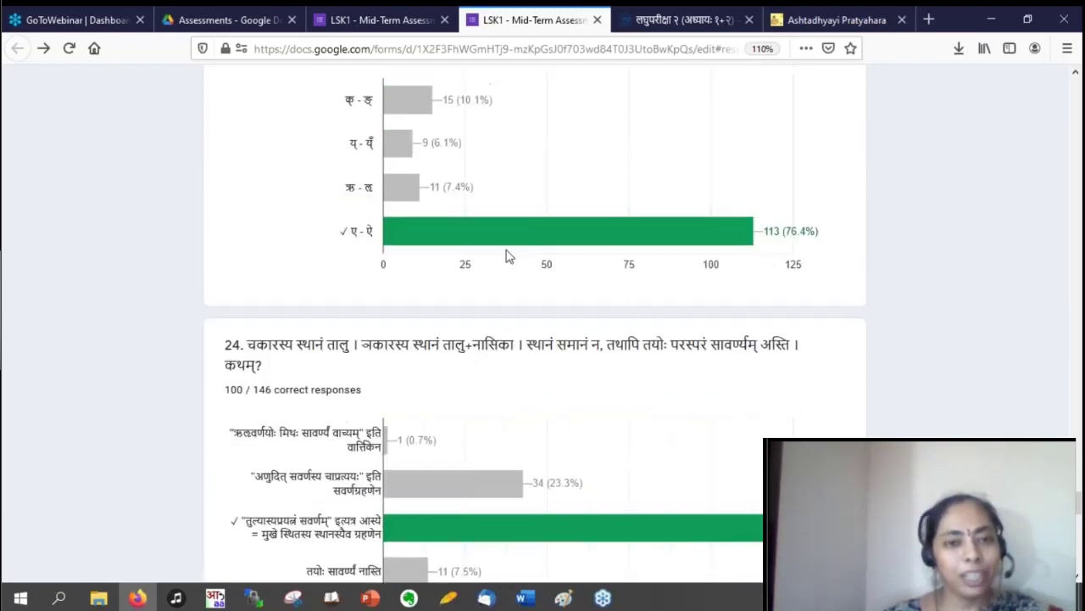
scroll(509, 255, "up", 4)
mouse_move(451, 370)
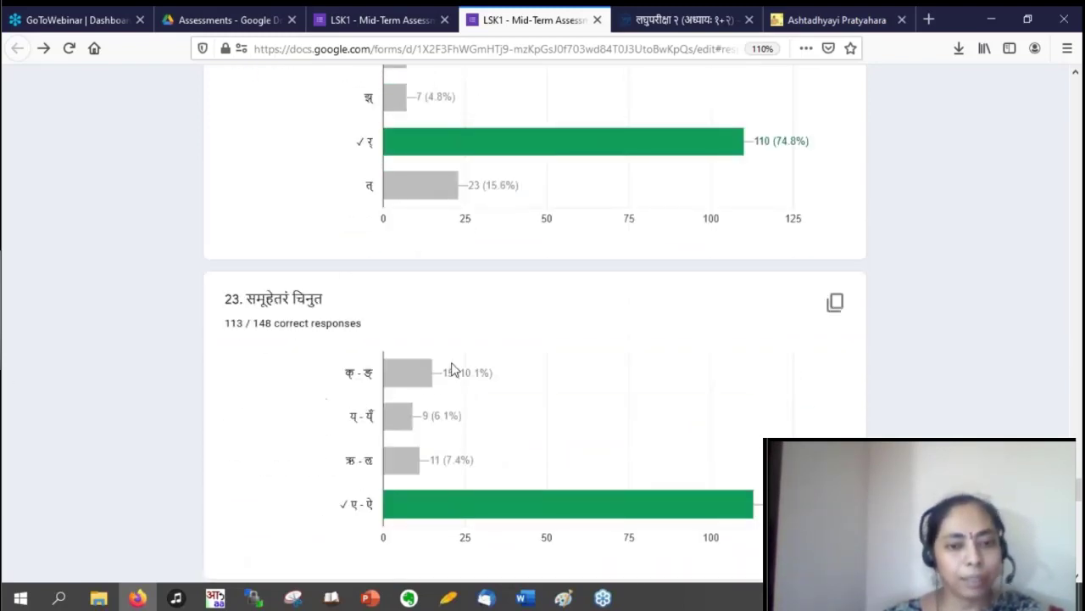
scroll(457, 365, "down", 4)
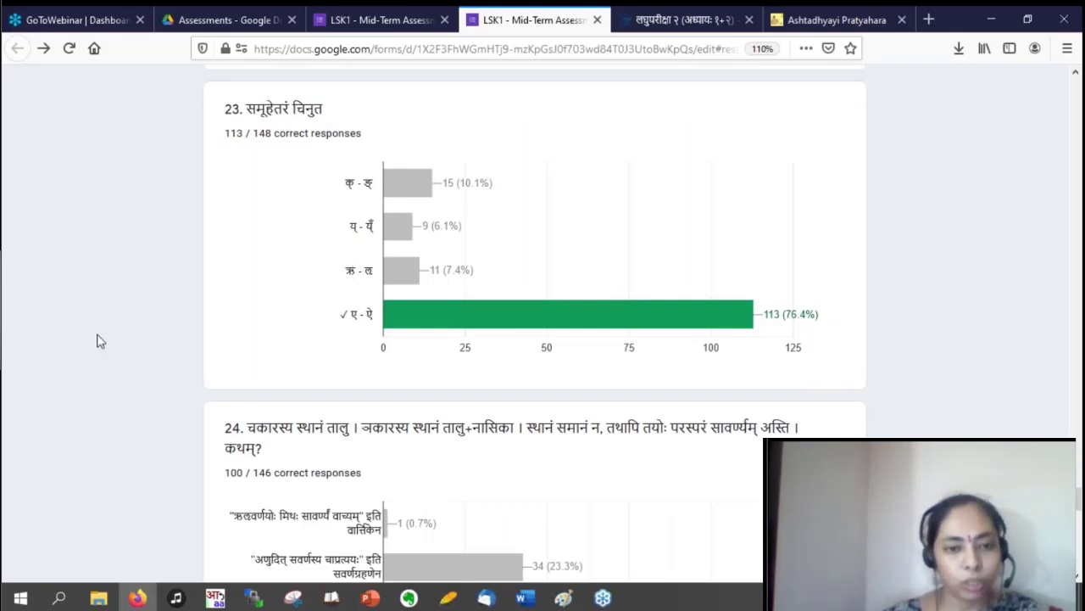
scroll(586, 286, "down", 2)
scroll(586, 287, "down", 4)
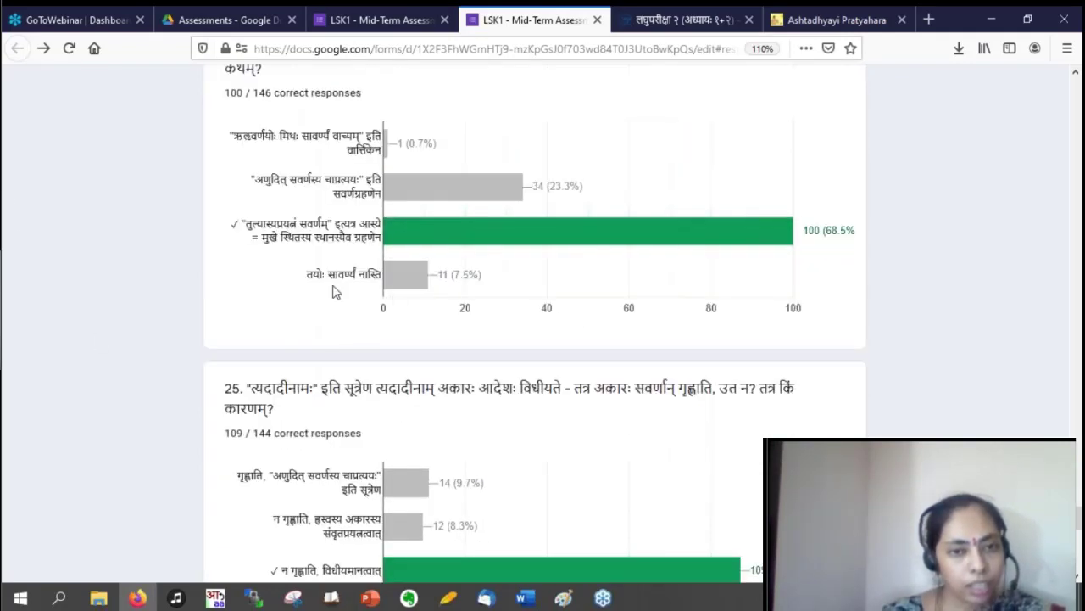
scroll(618, 327, "up", 2)
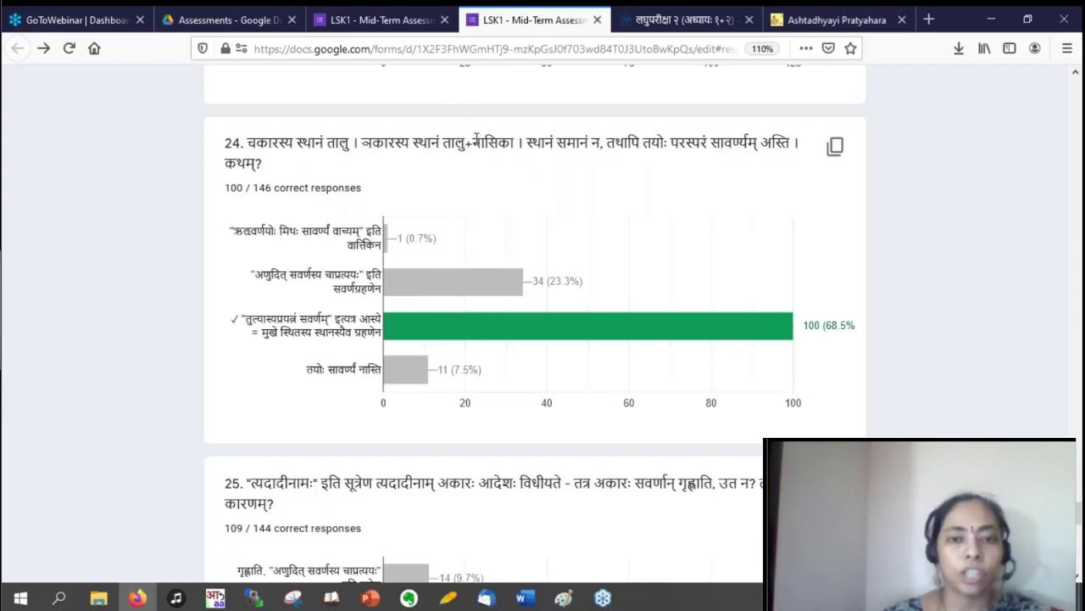
- Highlight the word नासिका in question 24, then deselect it
double_click(492, 142)
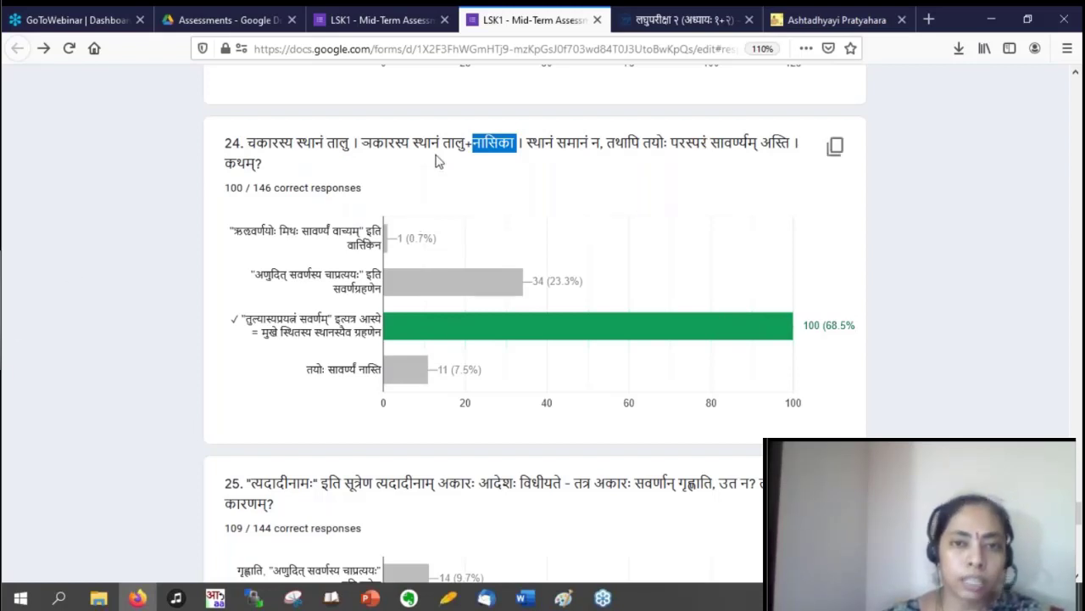
mouse_move(386, 237)
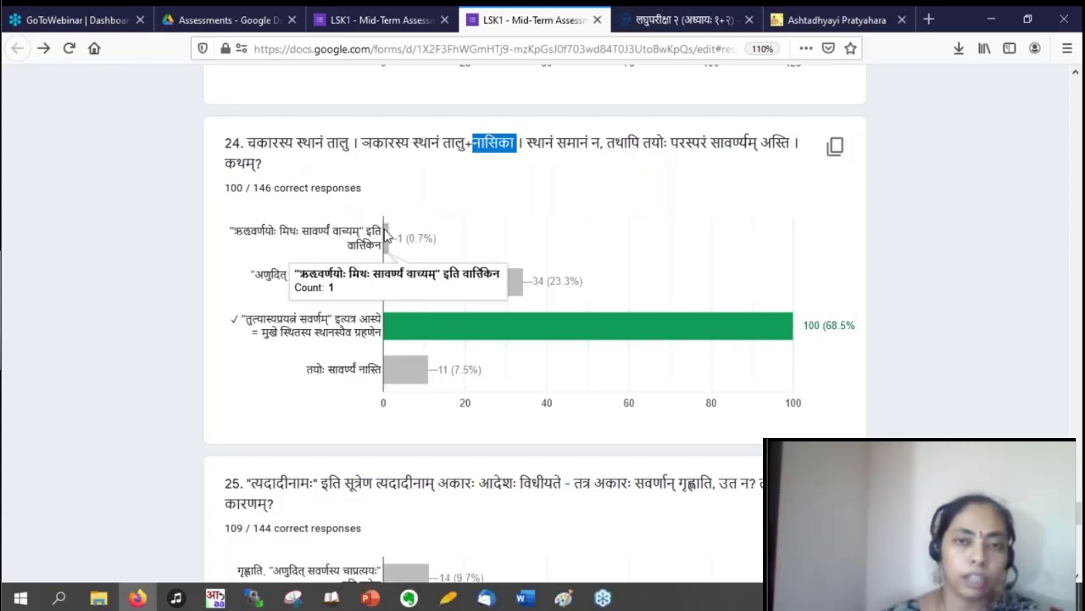
left_click(496, 153)
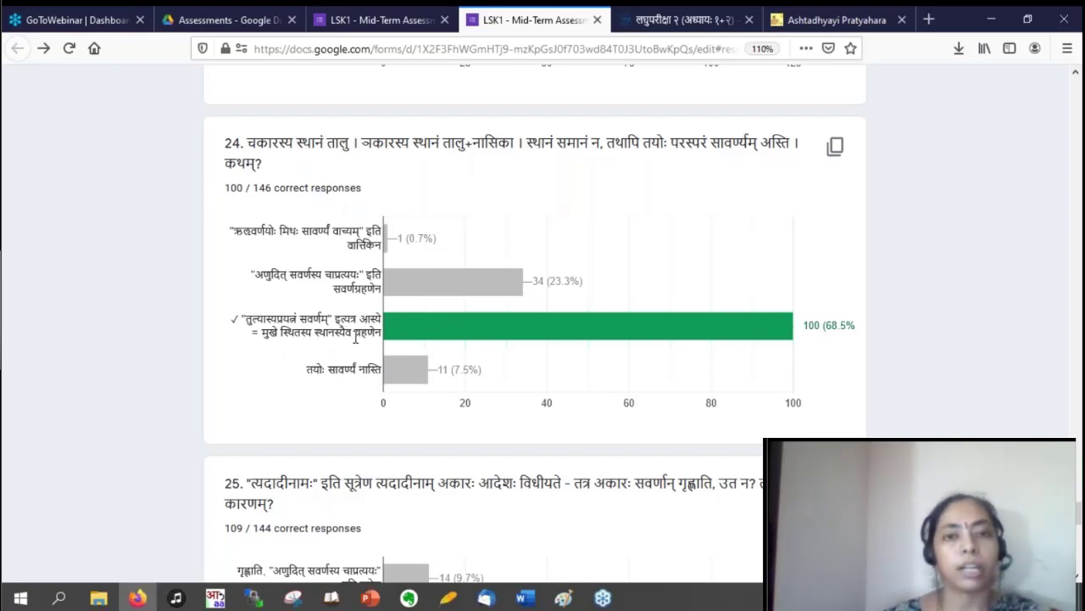
scroll(629, 306, "down", 2)
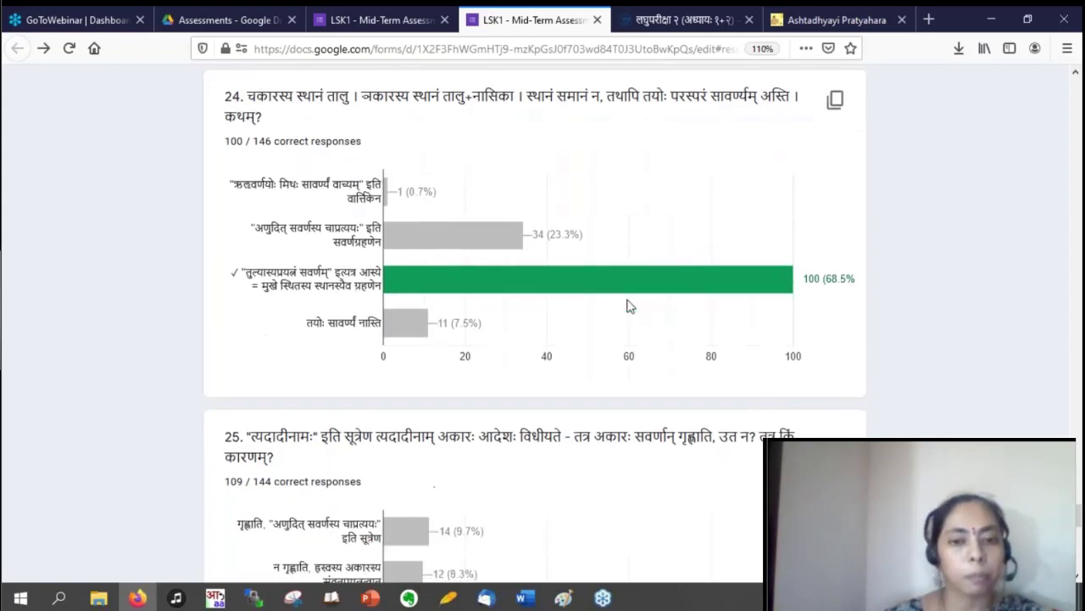
scroll(629, 306, "down", 2)
scroll(416, 207, "down", 1)
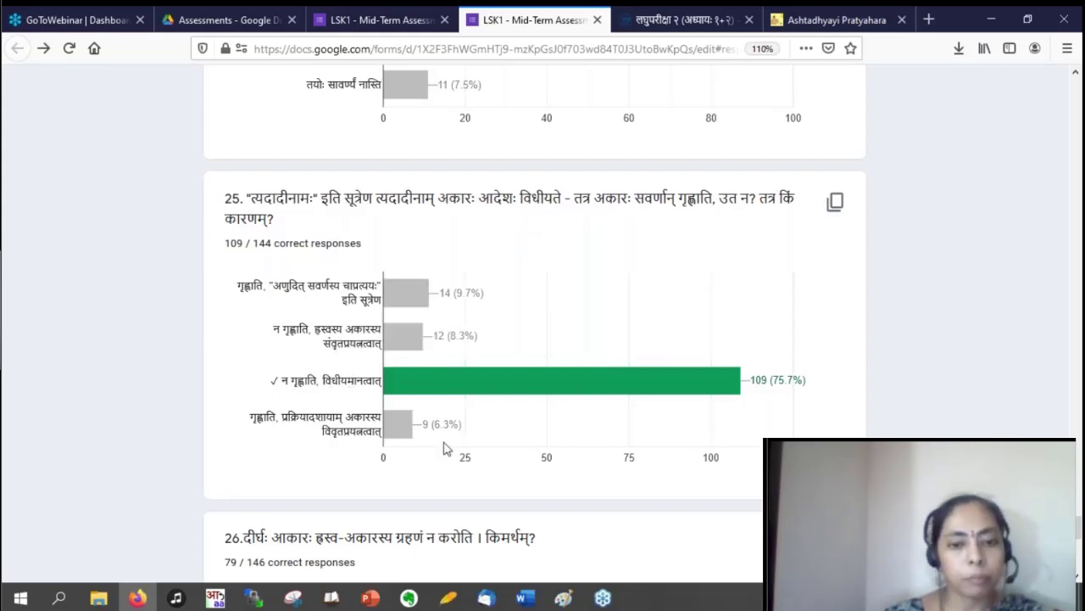
scroll(643, 351, "down", 4)
scroll(643, 350, "down", 1)
scroll(69, 418, "down", 1)
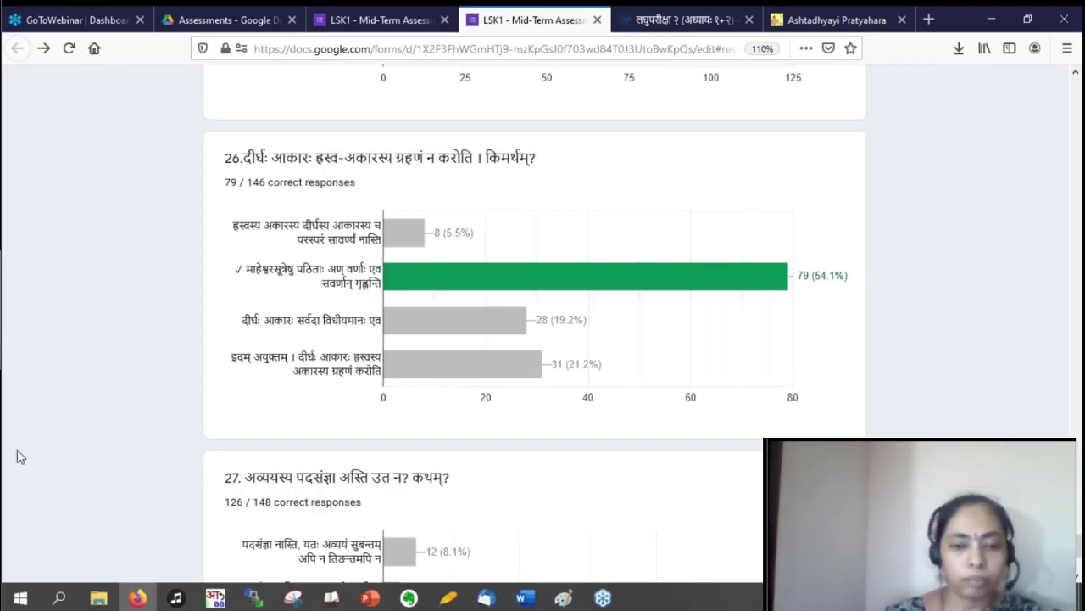
scroll(195, 381, "down", 3)
scroll(144, 367, "down", 2)
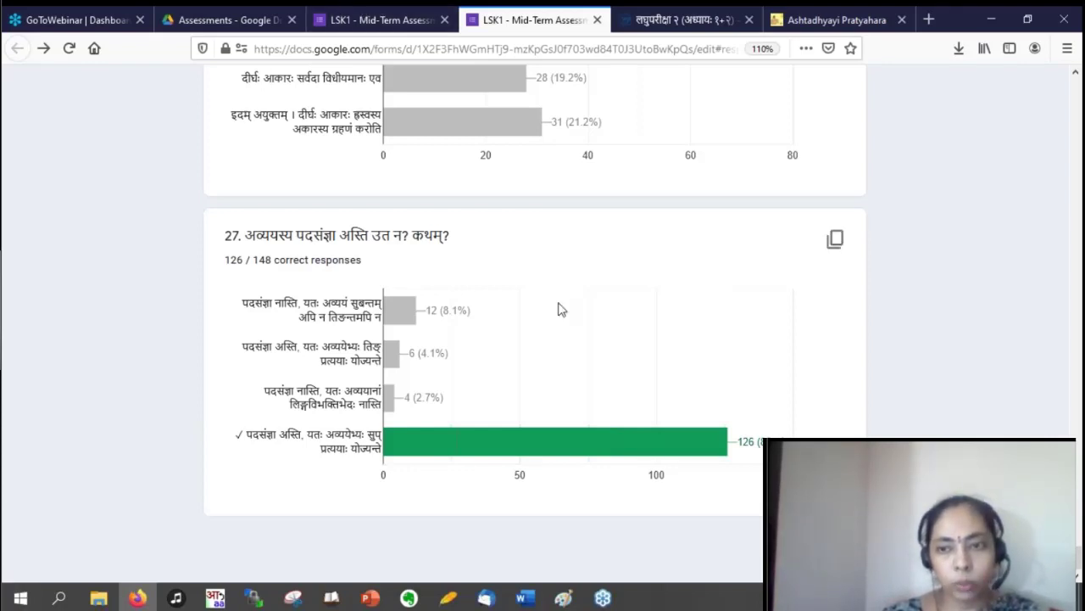
mouse_move(534, 361)
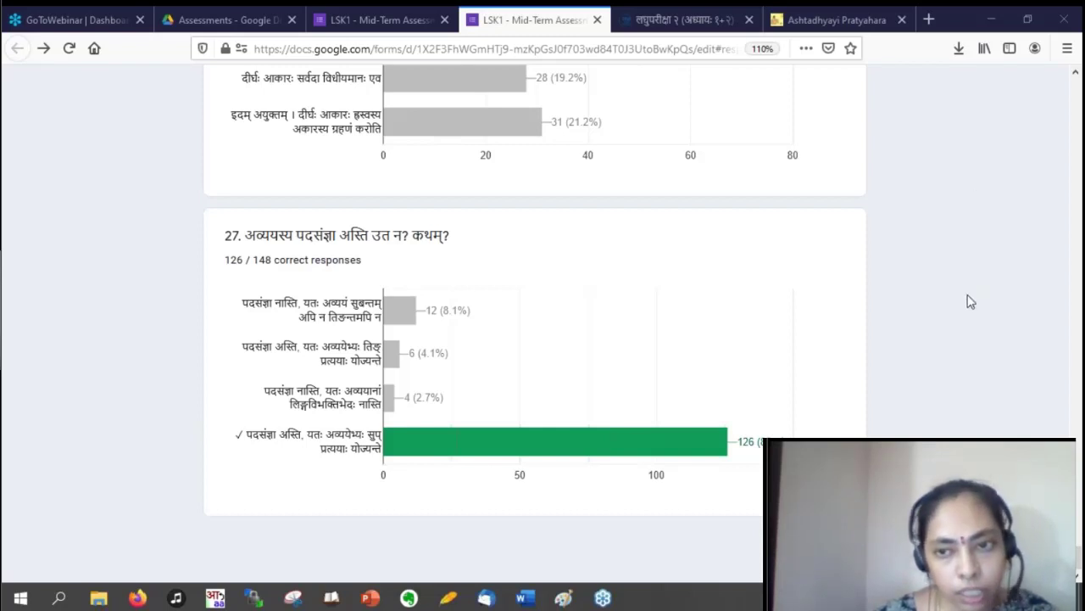
mouse_move(339, 275)
scroll(338, 276, "up", 8)
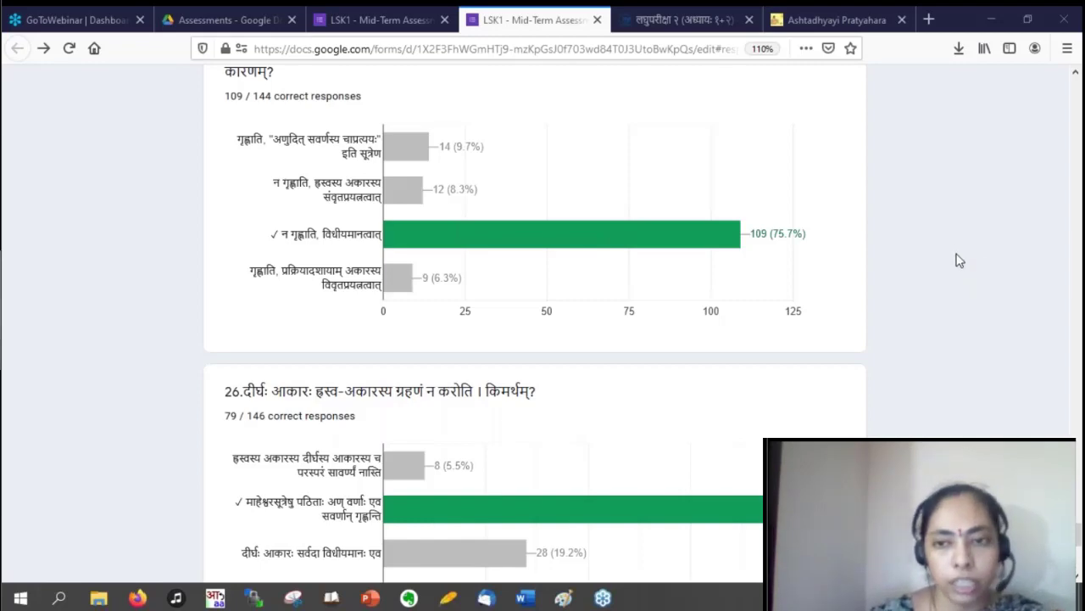
scroll(323, 268, "up", 5)
scroll(322, 267, "up", 8)
scroll(323, 268, "up", 5)
scroll(321, 268, "up", 6)
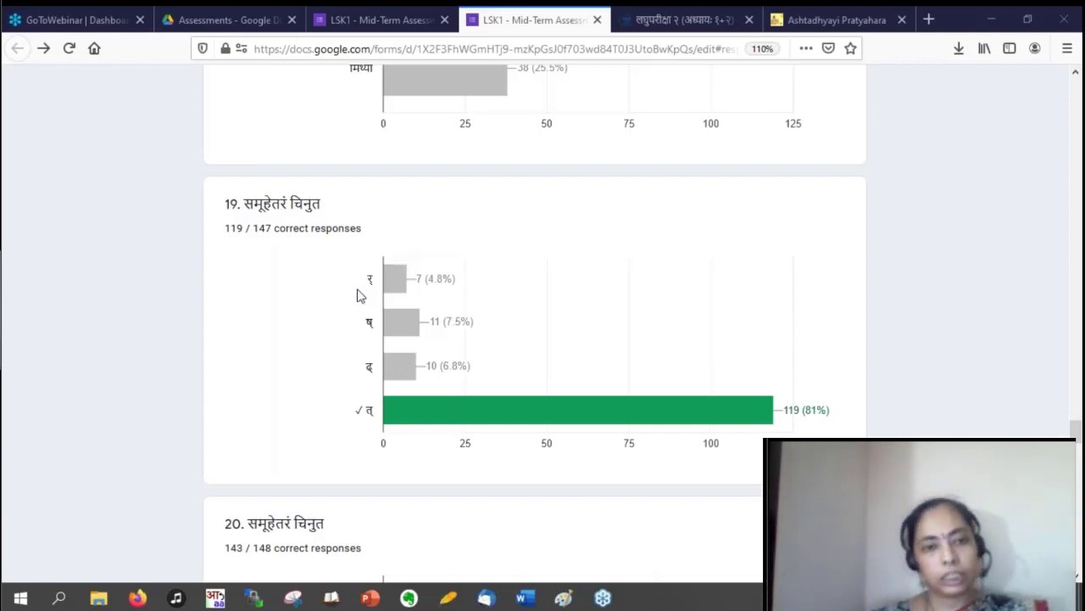
- On the pratyahara page, highlight row 32's तिङ् member list, then the members तस् and झि
left_click(798, 21)
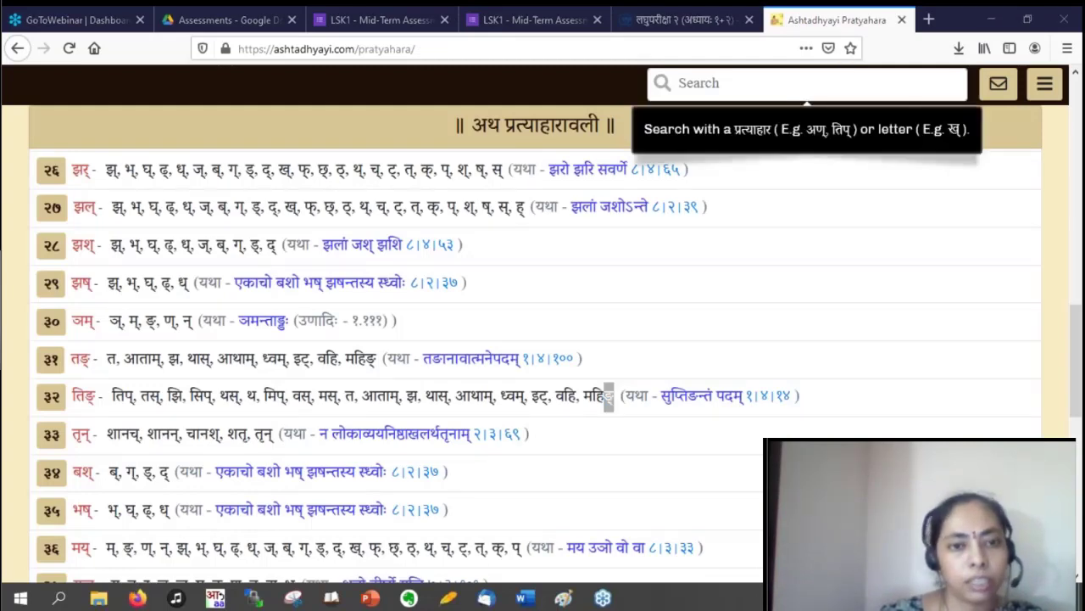
scroll(685, 397, "down", 2)
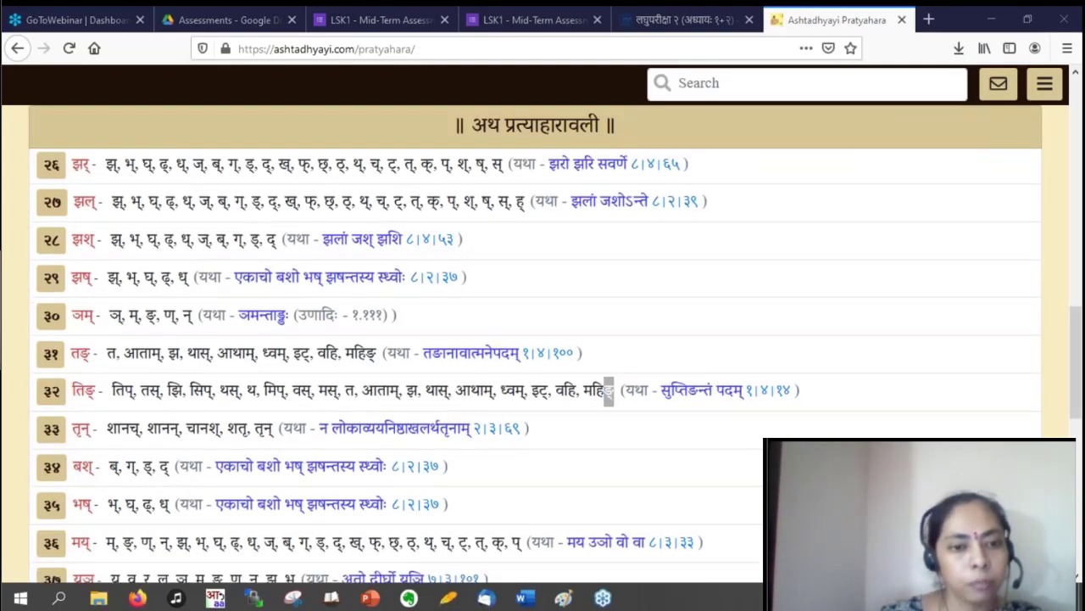
scroll(685, 397, "down", 1)
scroll(686, 397, "down", 2)
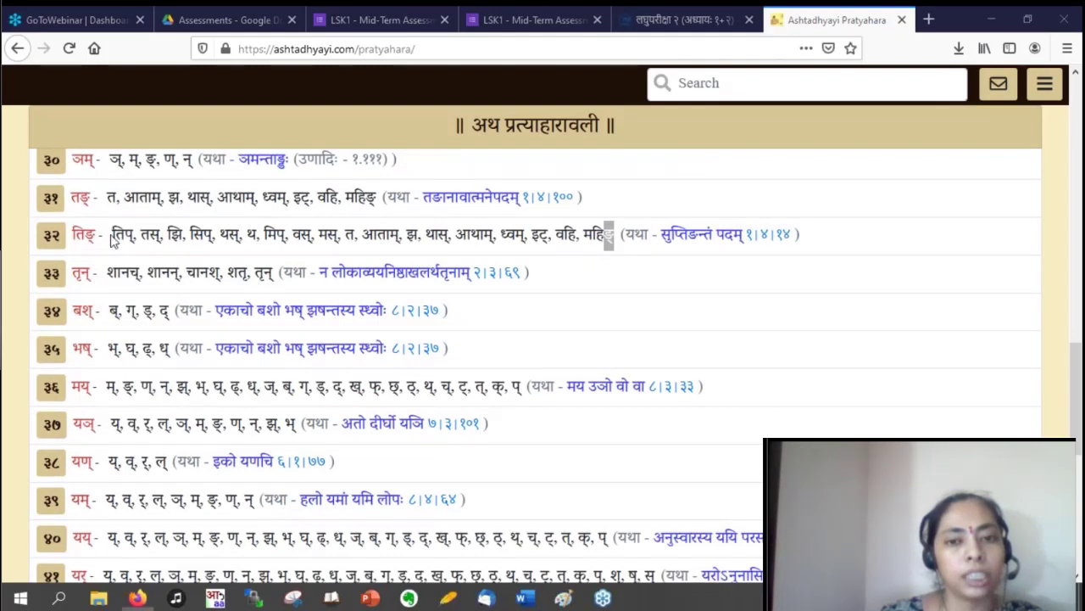
left_click_drag(609, 235, 112, 235)
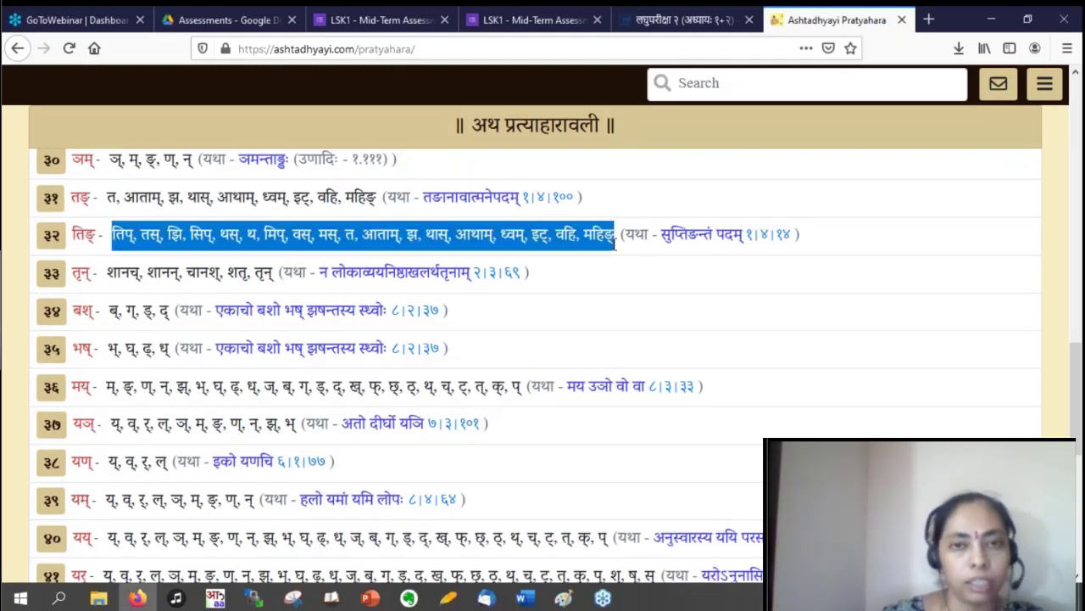
left_click(292, 248)
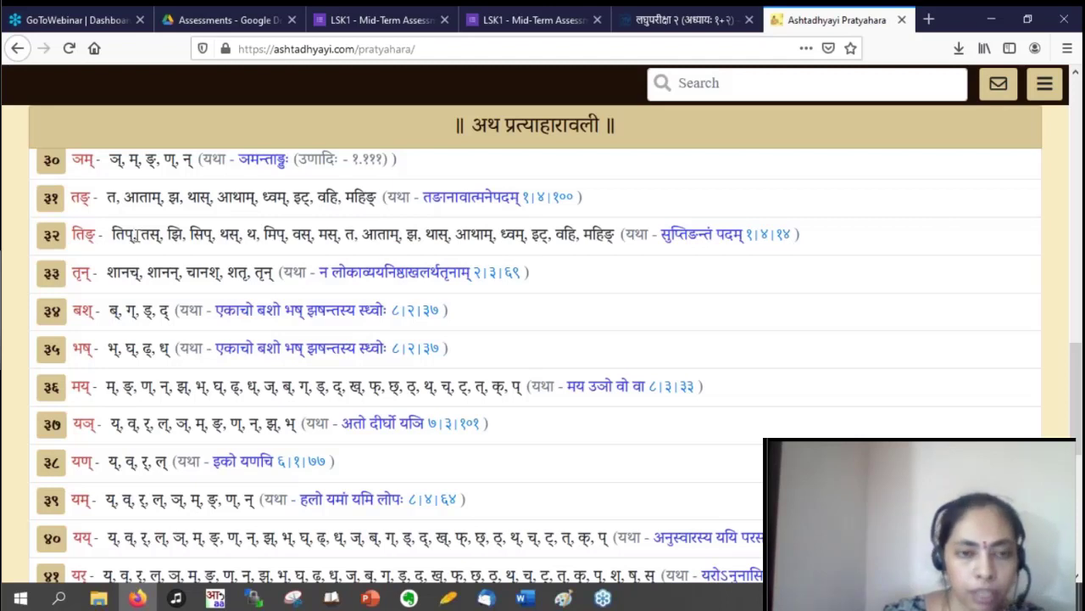
left_click_drag(141, 235, 162, 237)
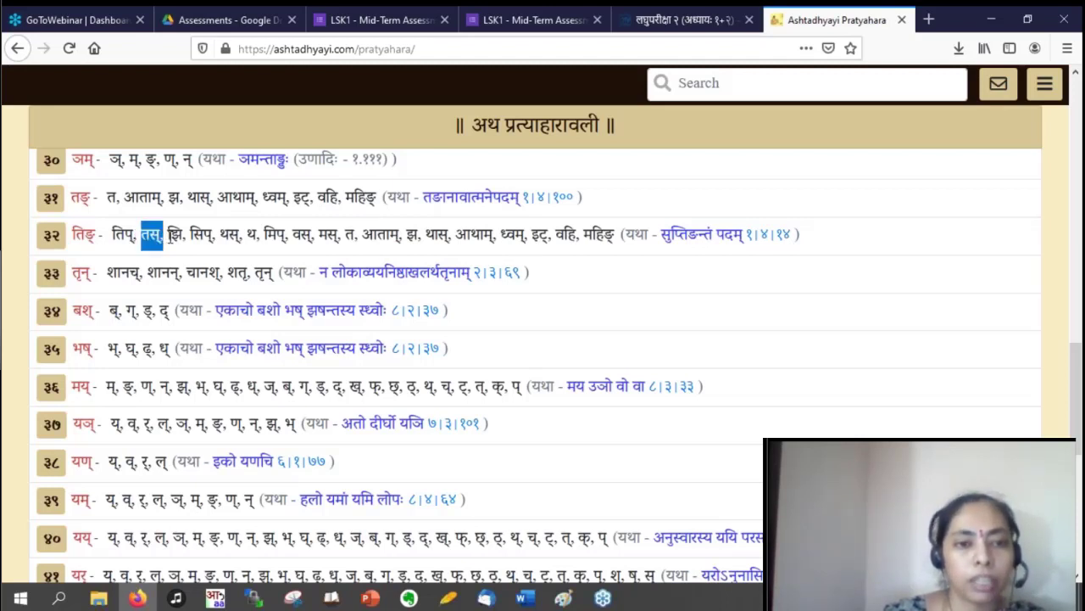
double_click(175, 235)
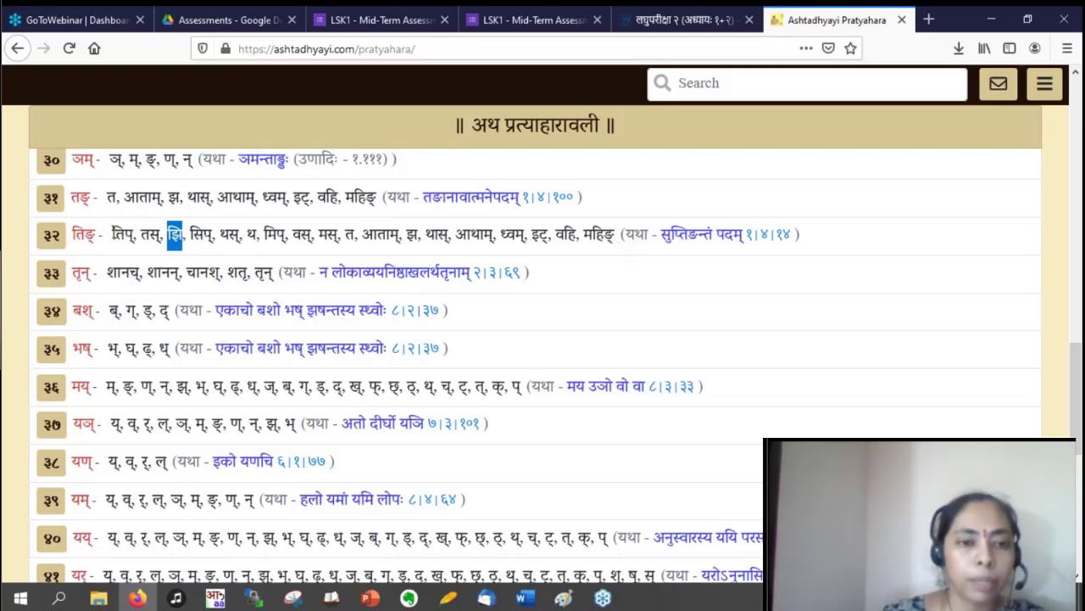
- Highlight the whole तिङ् member list again, then the last member महिङ्
left_click_drag(113, 234, 614, 234)
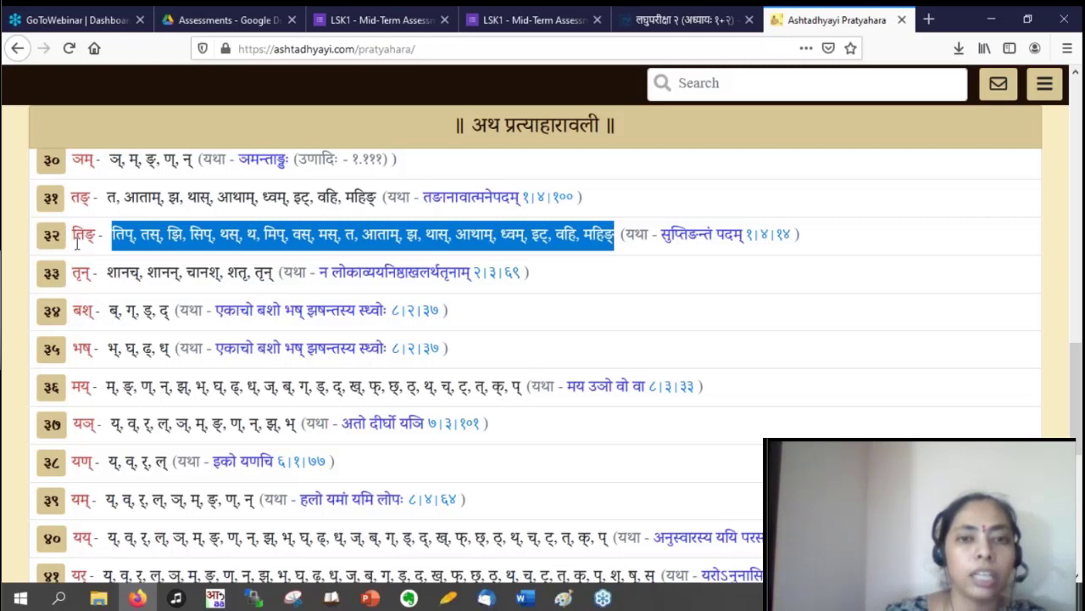
left_click(159, 240)
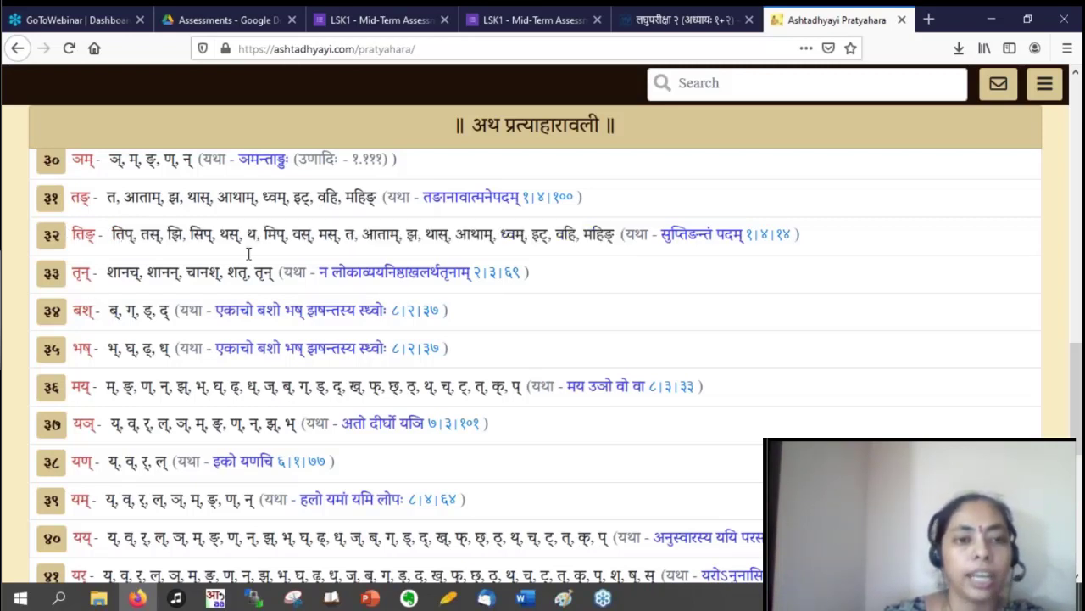
double_click(599, 234)
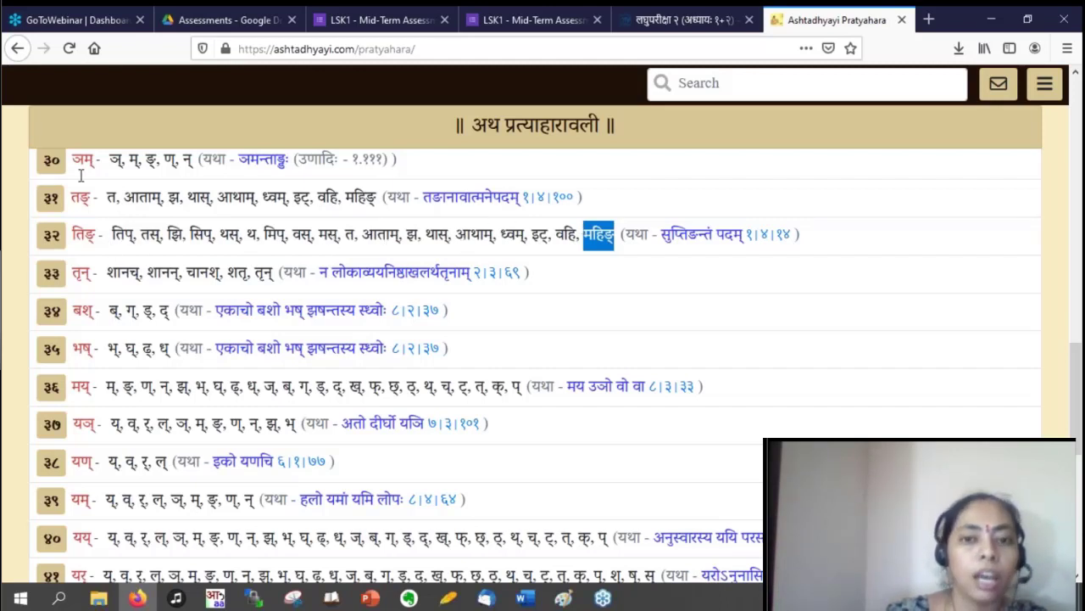
left_click(1070, 287)
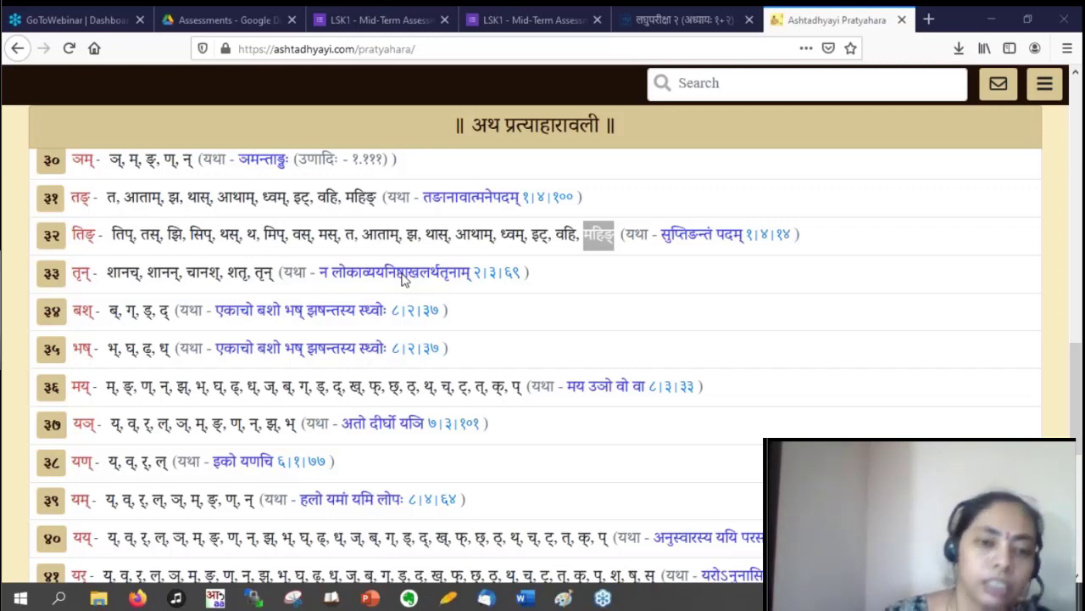
scroll(121, 476, "down", 8)
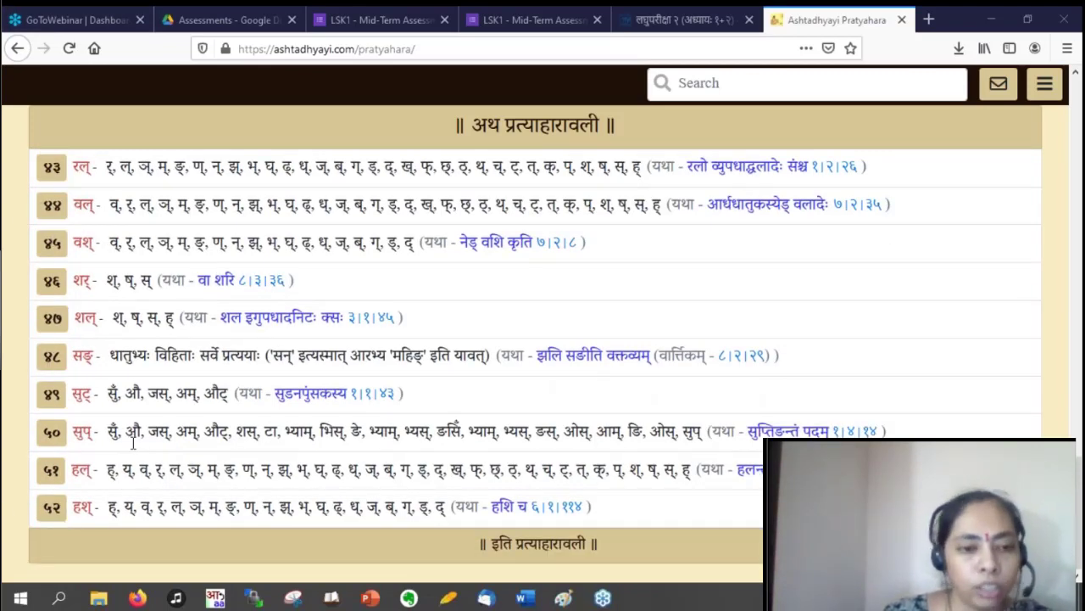
scroll(134, 441, "up", 5)
scroll(152, 339, "up", 8)
scroll(166, 257, "up", 8)
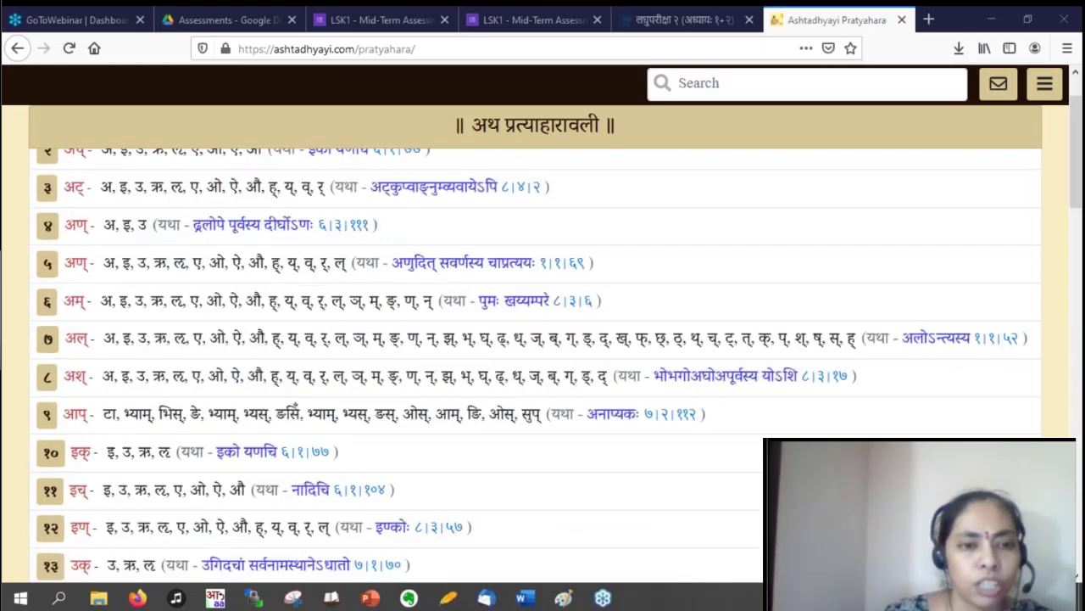
scroll(149, 452, "down", 2)
scroll(92, 409, "down", 1)
- Highlight row 9's आप् members from टा to सुप् twice, clearing each selection
left_click_drag(95, 408, 541, 408)
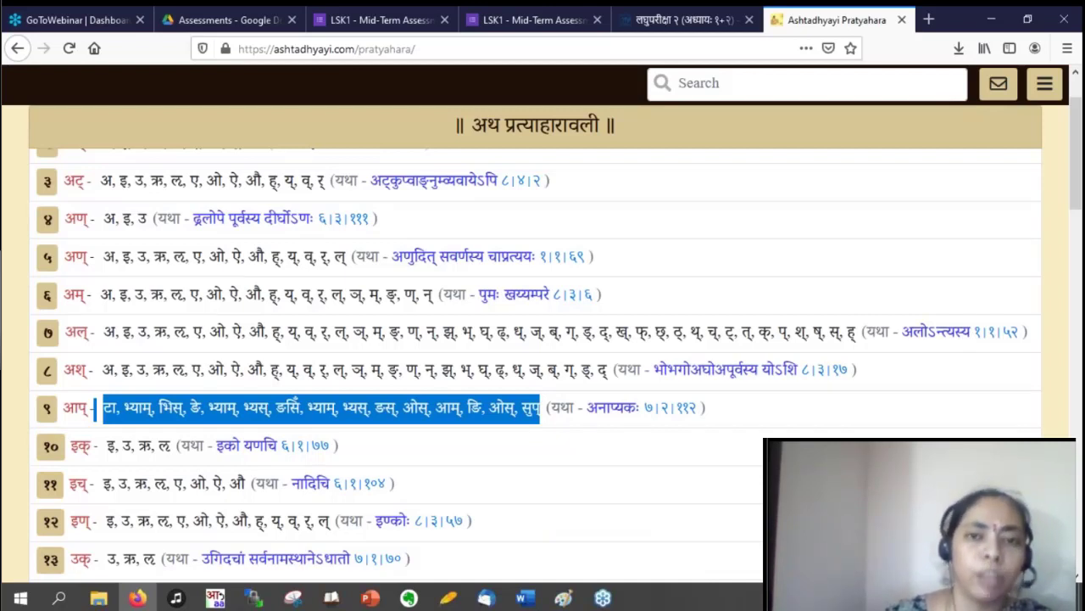
left_click(95, 407)
left_click_drag(103, 408, 540, 408)
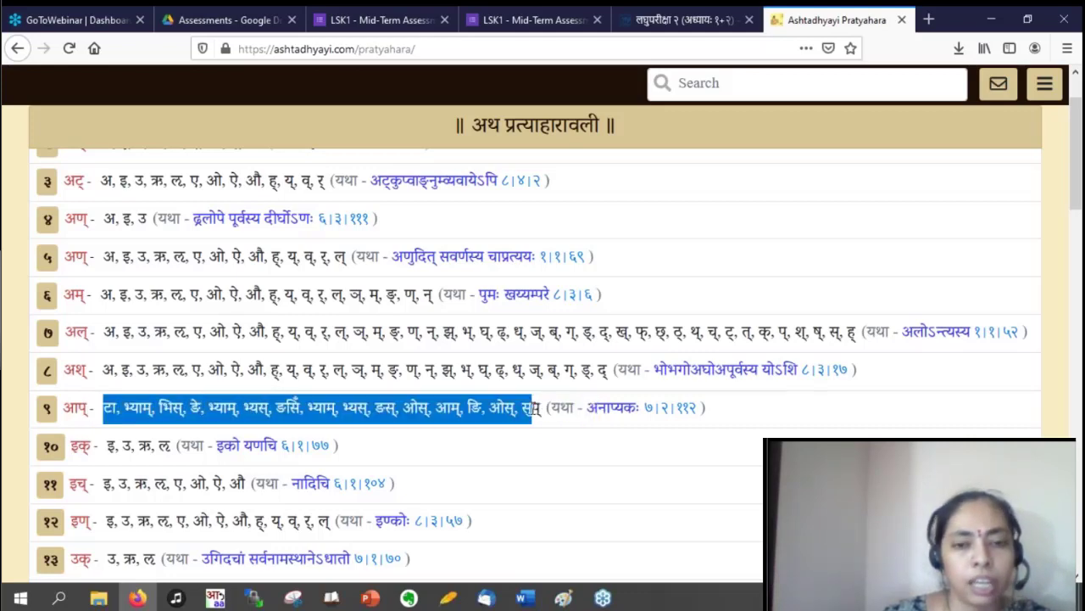
left_click(447, 433)
scroll(519, 456, "down", 2)
scroll(519, 456, "down", 2)
scroll(519, 456, "down", 1)
scroll(519, 456, "down", 1)
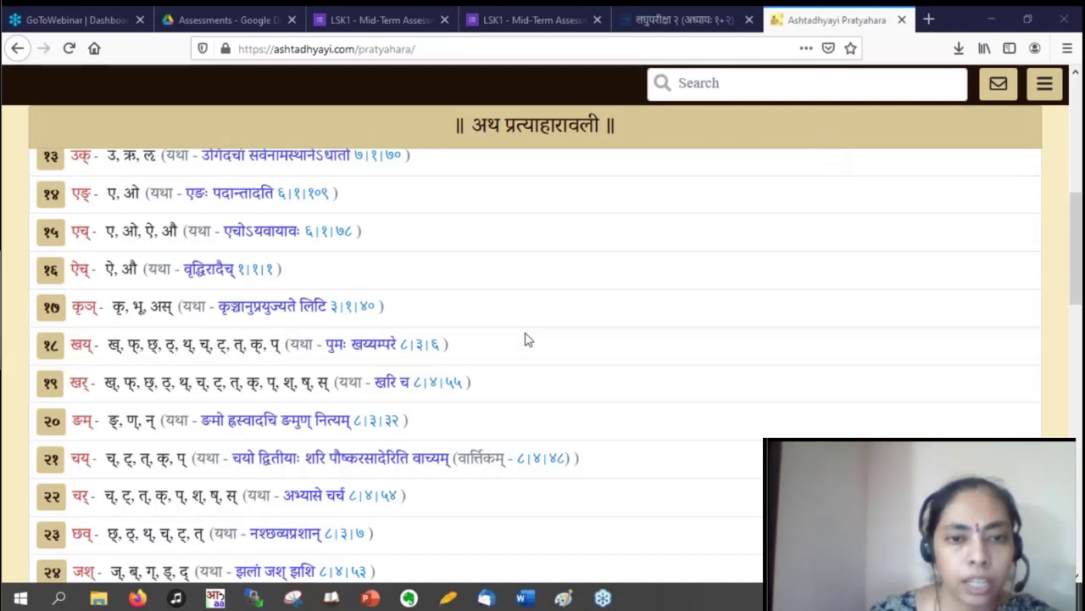
- Back in the mid-term summary, handwrite two letters beside question 24
left_click(533, 20)
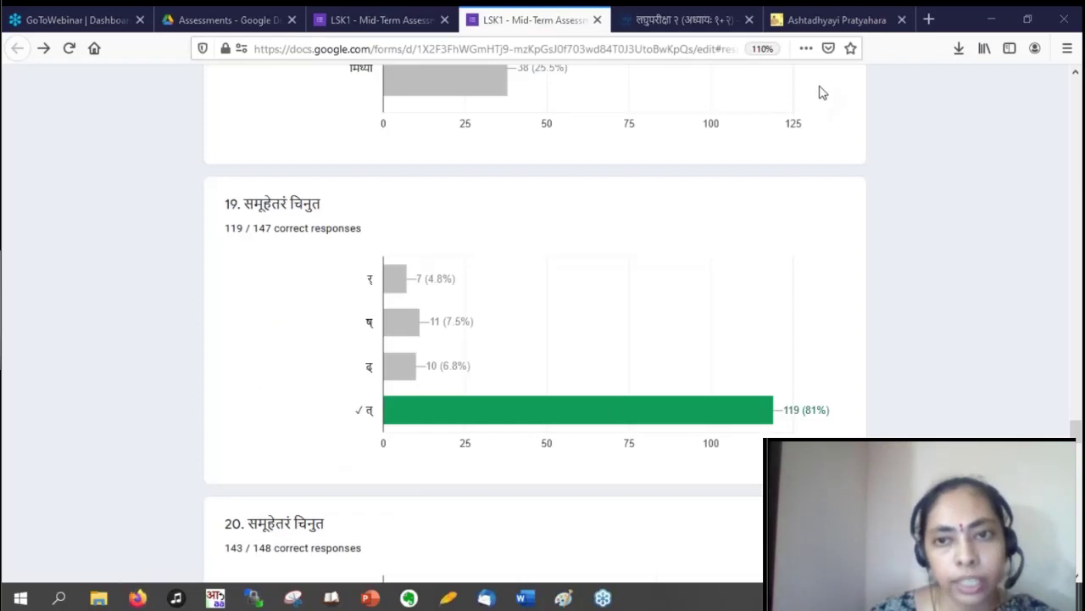
scroll(792, 363, "down", 5)
scroll(792, 363, "down", 5)
scroll(792, 363, "down", 5)
scroll(792, 363, "down", 5)
scroll(792, 363, "down", 1)
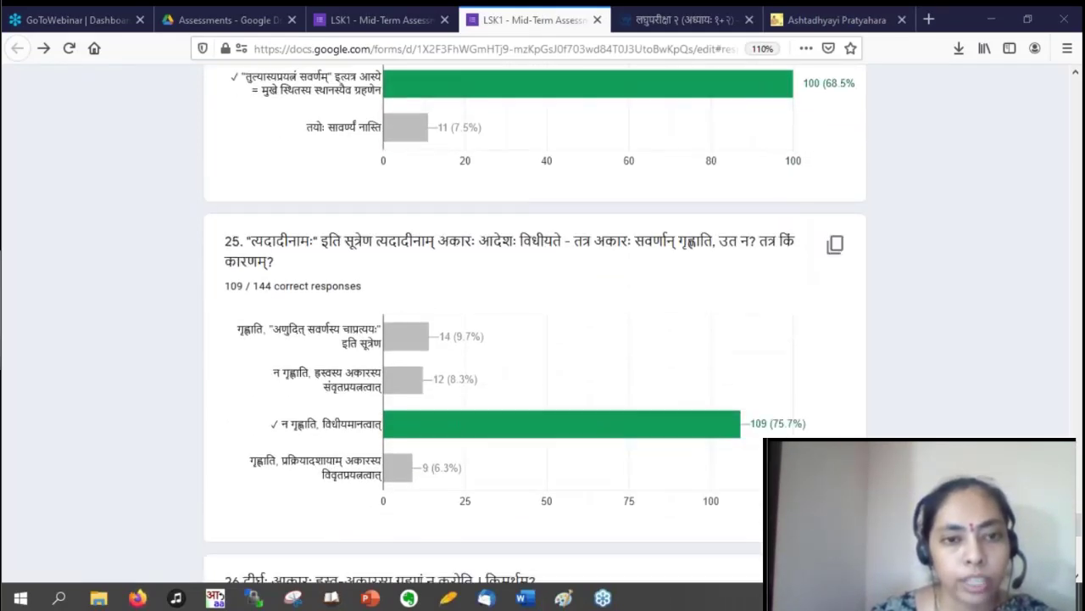
scroll(543, 339, "up", 3)
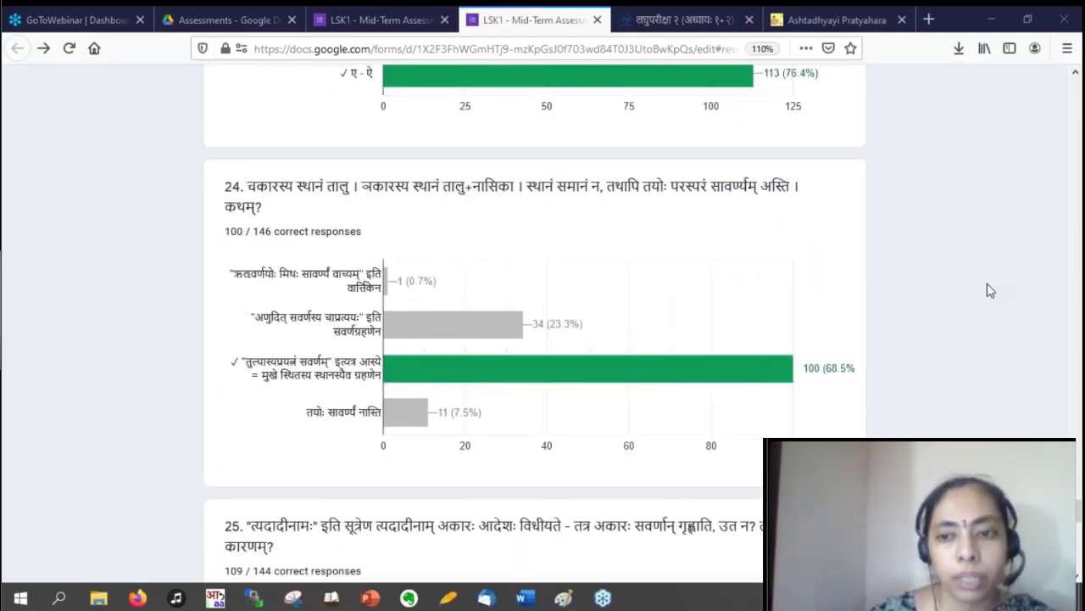
mouse_move(587, 243)
left_mouse_down()
mouse_move(624, 247)
mouse_move(638, 222)
mouse_move(661, 259)
mouse_move(632, 275)
left_mouse_up()
left_click_drag(596, 219, 668, 204)
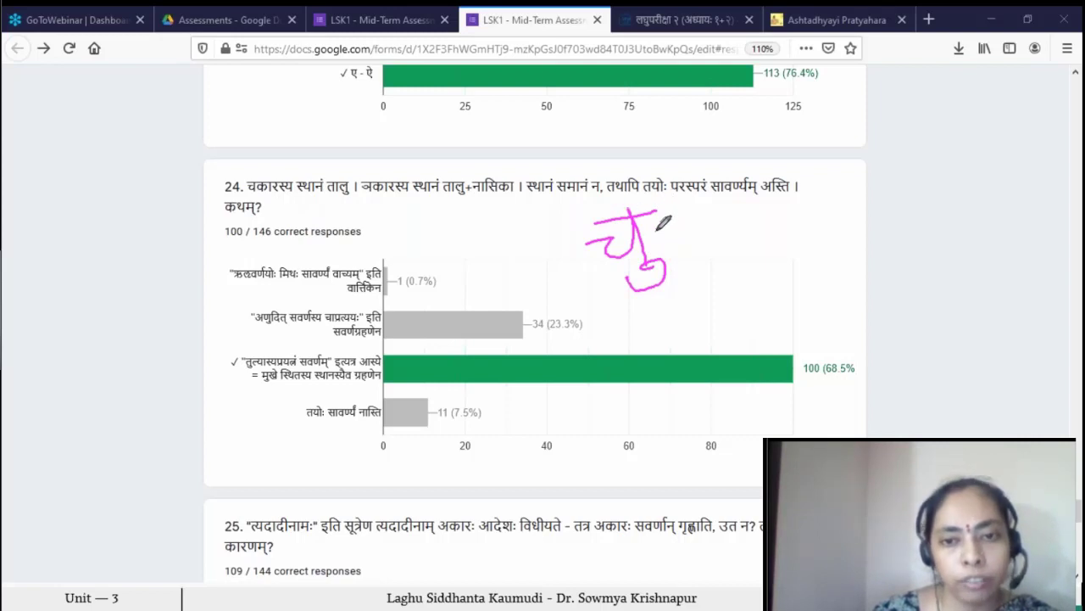
left_click_drag(712, 222, 739, 252)
mouse_move(745, 210)
left_mouse_down()
mouse_move(744, 253)
mouse_move(773, 254)
left_mouse_up()
left_click_drag(697, 209, 759, 203)
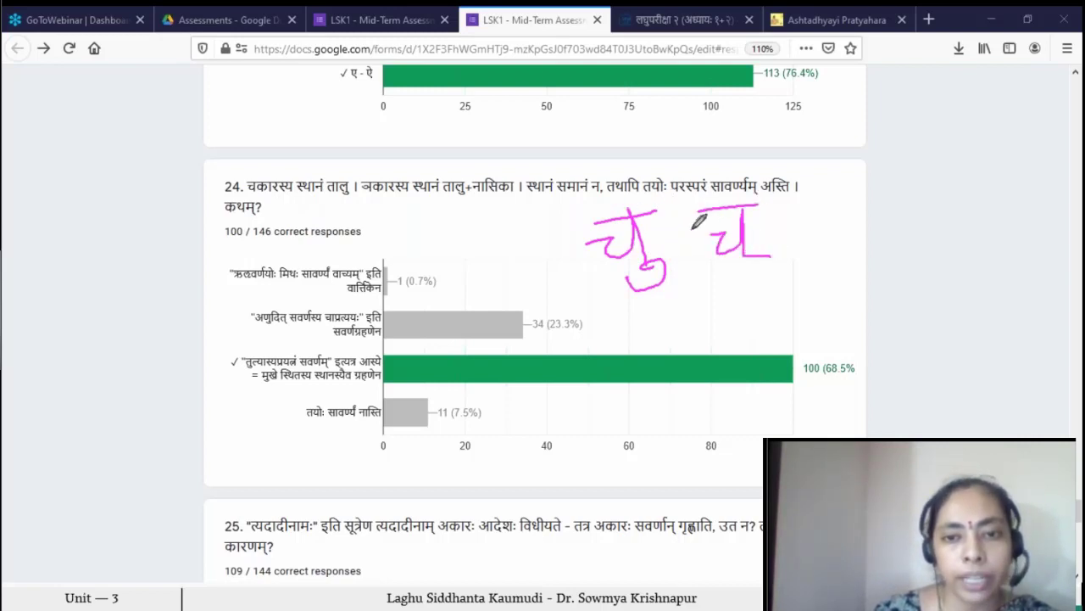
- Add an arrow between the letters, circle the first, and switch to the lesson slide show
mouse_move(703, 229)
left_mouse_down()
mouse_move(666, 229)
mouse_move(680, 239)
left_mouse_up()
mouse_move(644, 197)
left_mouse_down()
mouse_move(583, 214)
mouse_move(610, 292)
mouse_move(692, 246)
mouse_move(644, 189)
left_mouse_up()
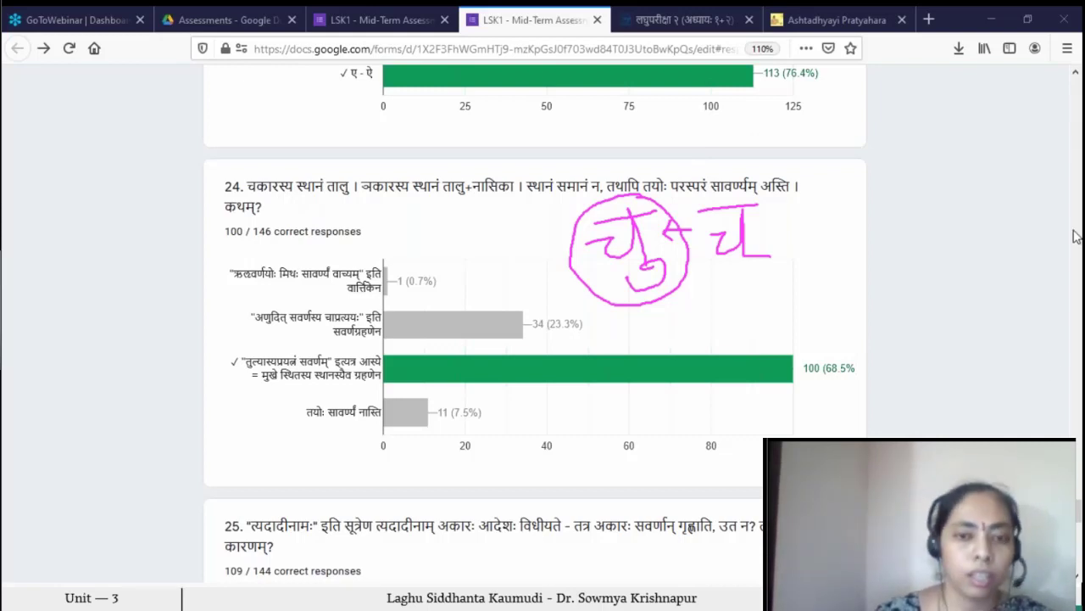
key("alt+Tab")
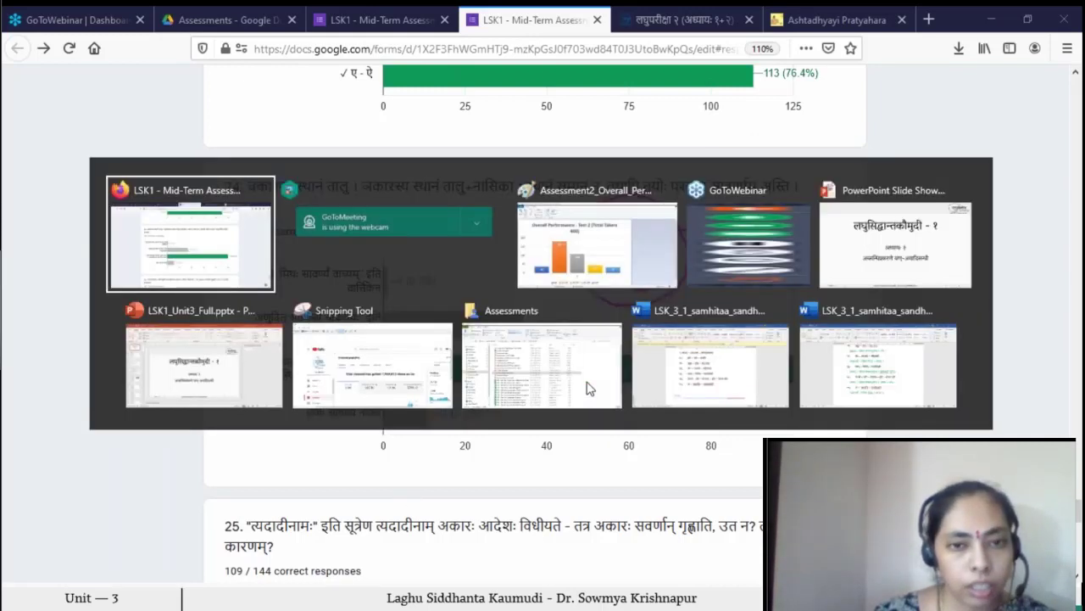
key("alt+Tab")
key("alt+Tab")
key("alt+Tab")
key("alt+Tab")
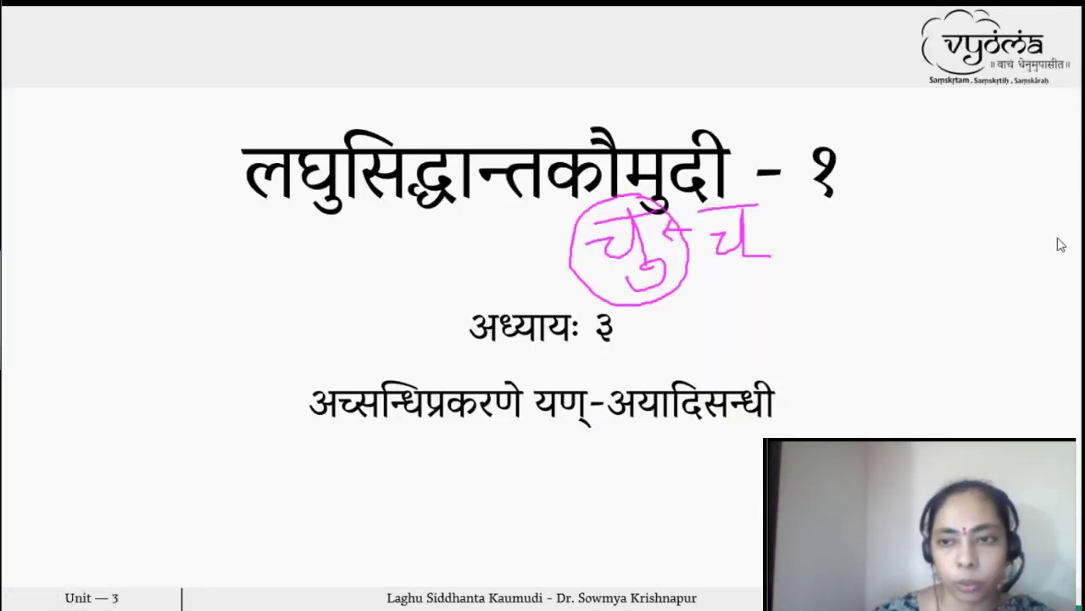